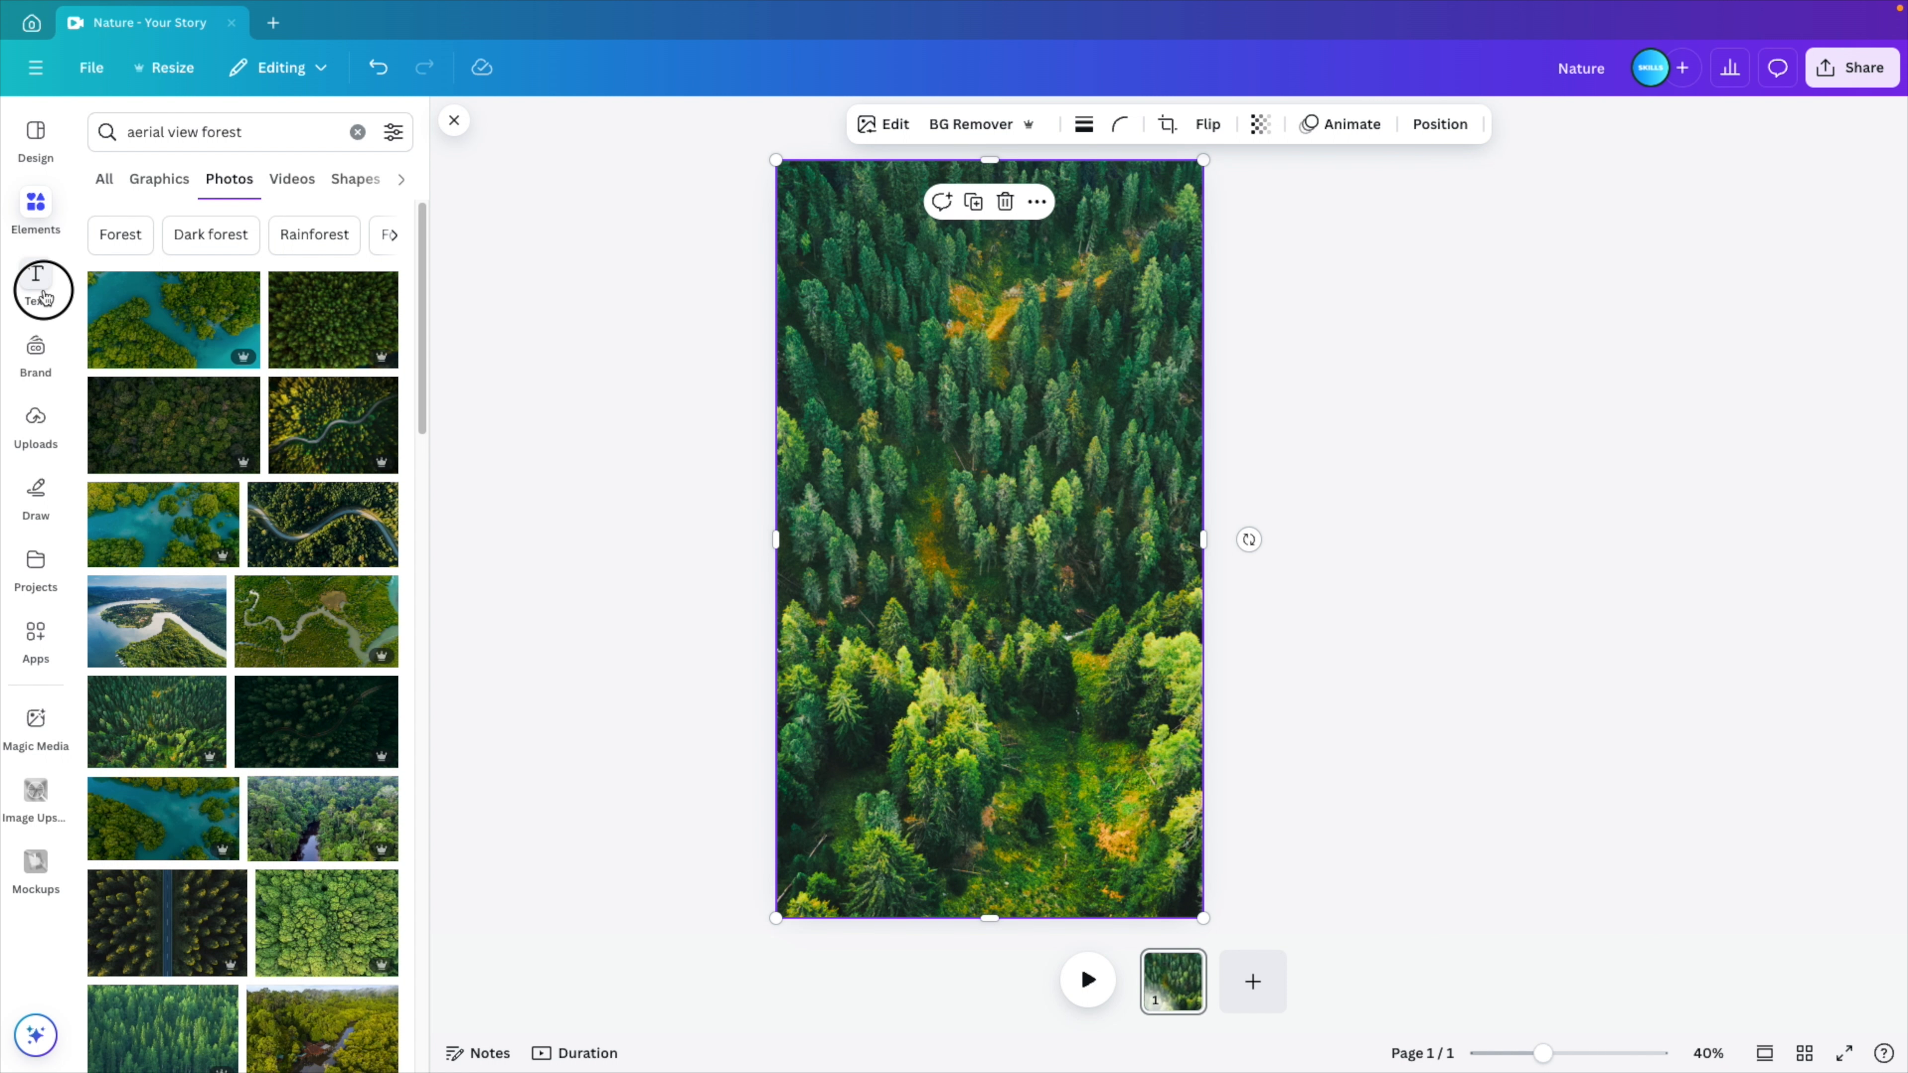
- Add a title text box reading "nature" and enlarge it to font size 228 across the page's full width
{"action": "left_click", "coordinate": [38, 285]}
{"action": "left_click", "coordinate": [166, 340]}
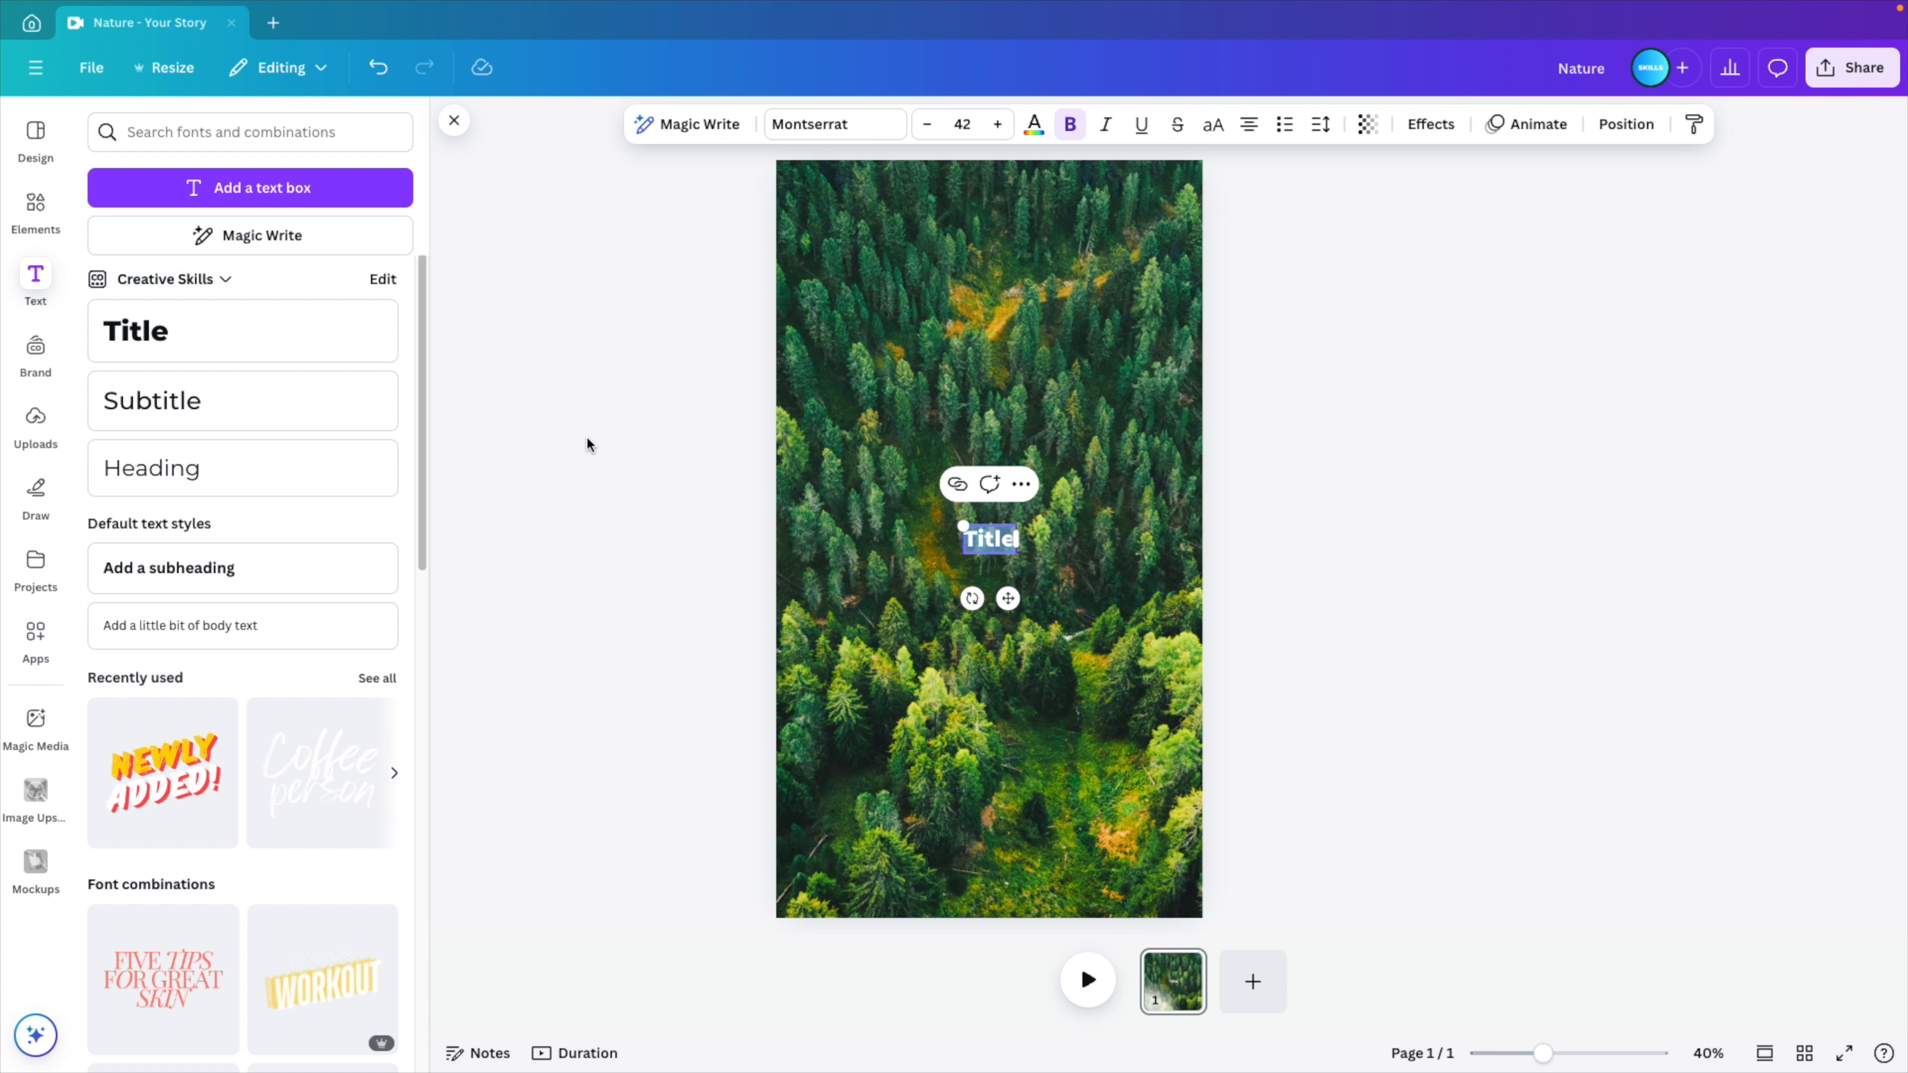
{"action": "type", "text": "nature"}
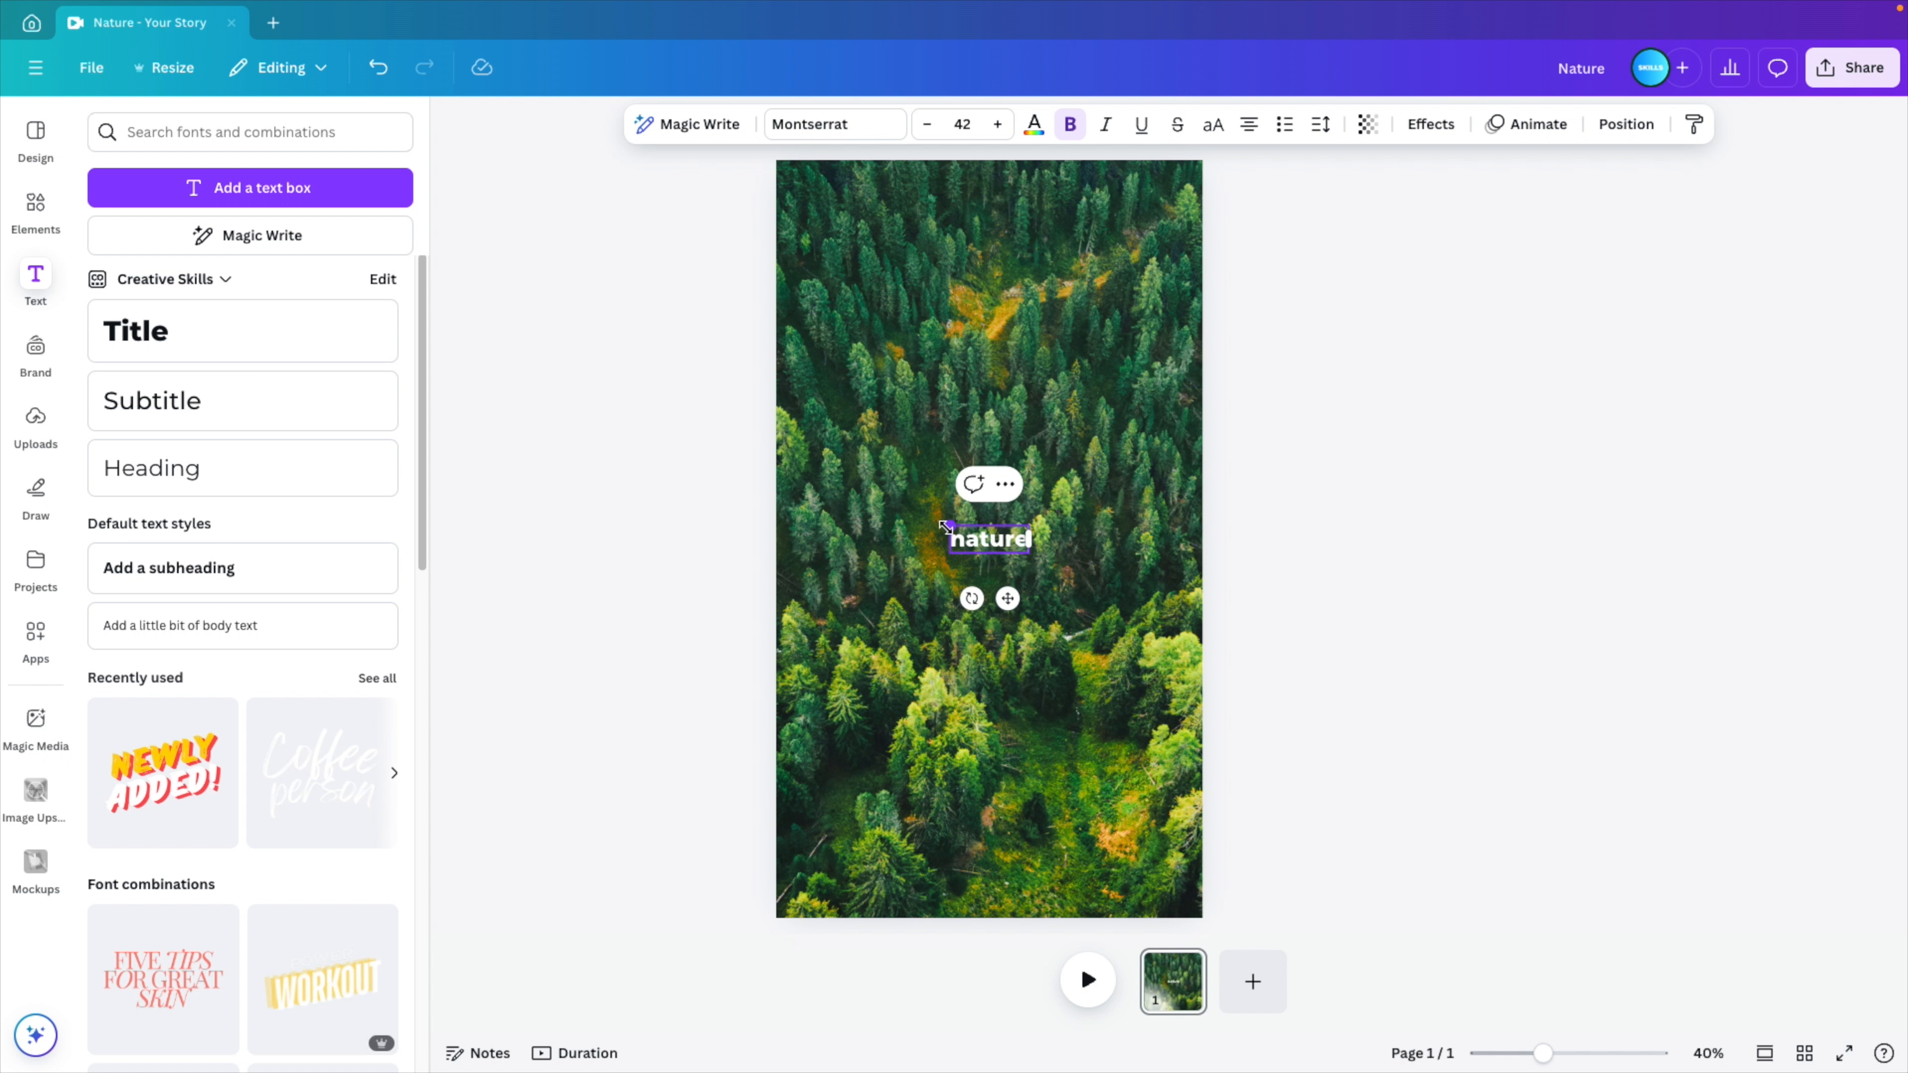
{"action": "left_click_drag", "start_coordinate": [945, 526], "coordinate": [765, 451]}
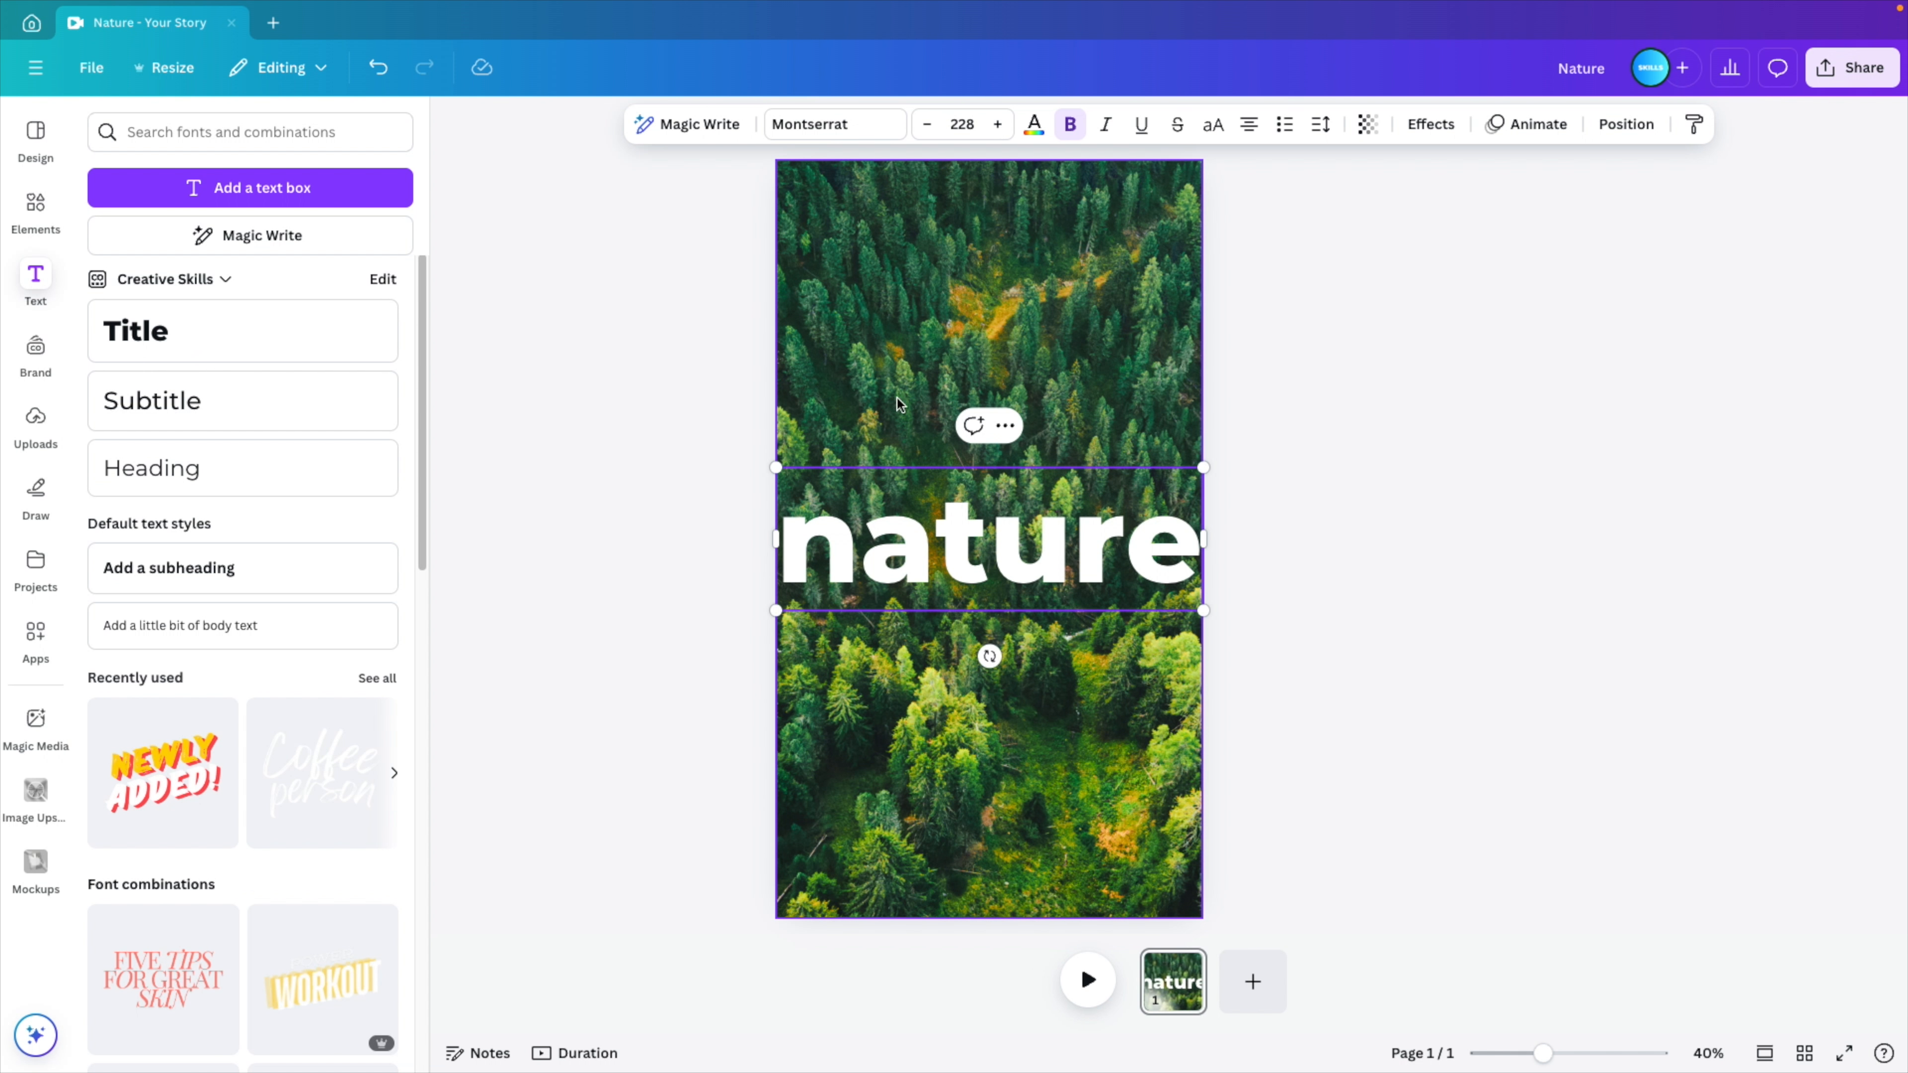
- Change the "nature" text's font to Apricots from the Handwriting fonts
{"action": "left_click", "coordinate": [826, 124]}
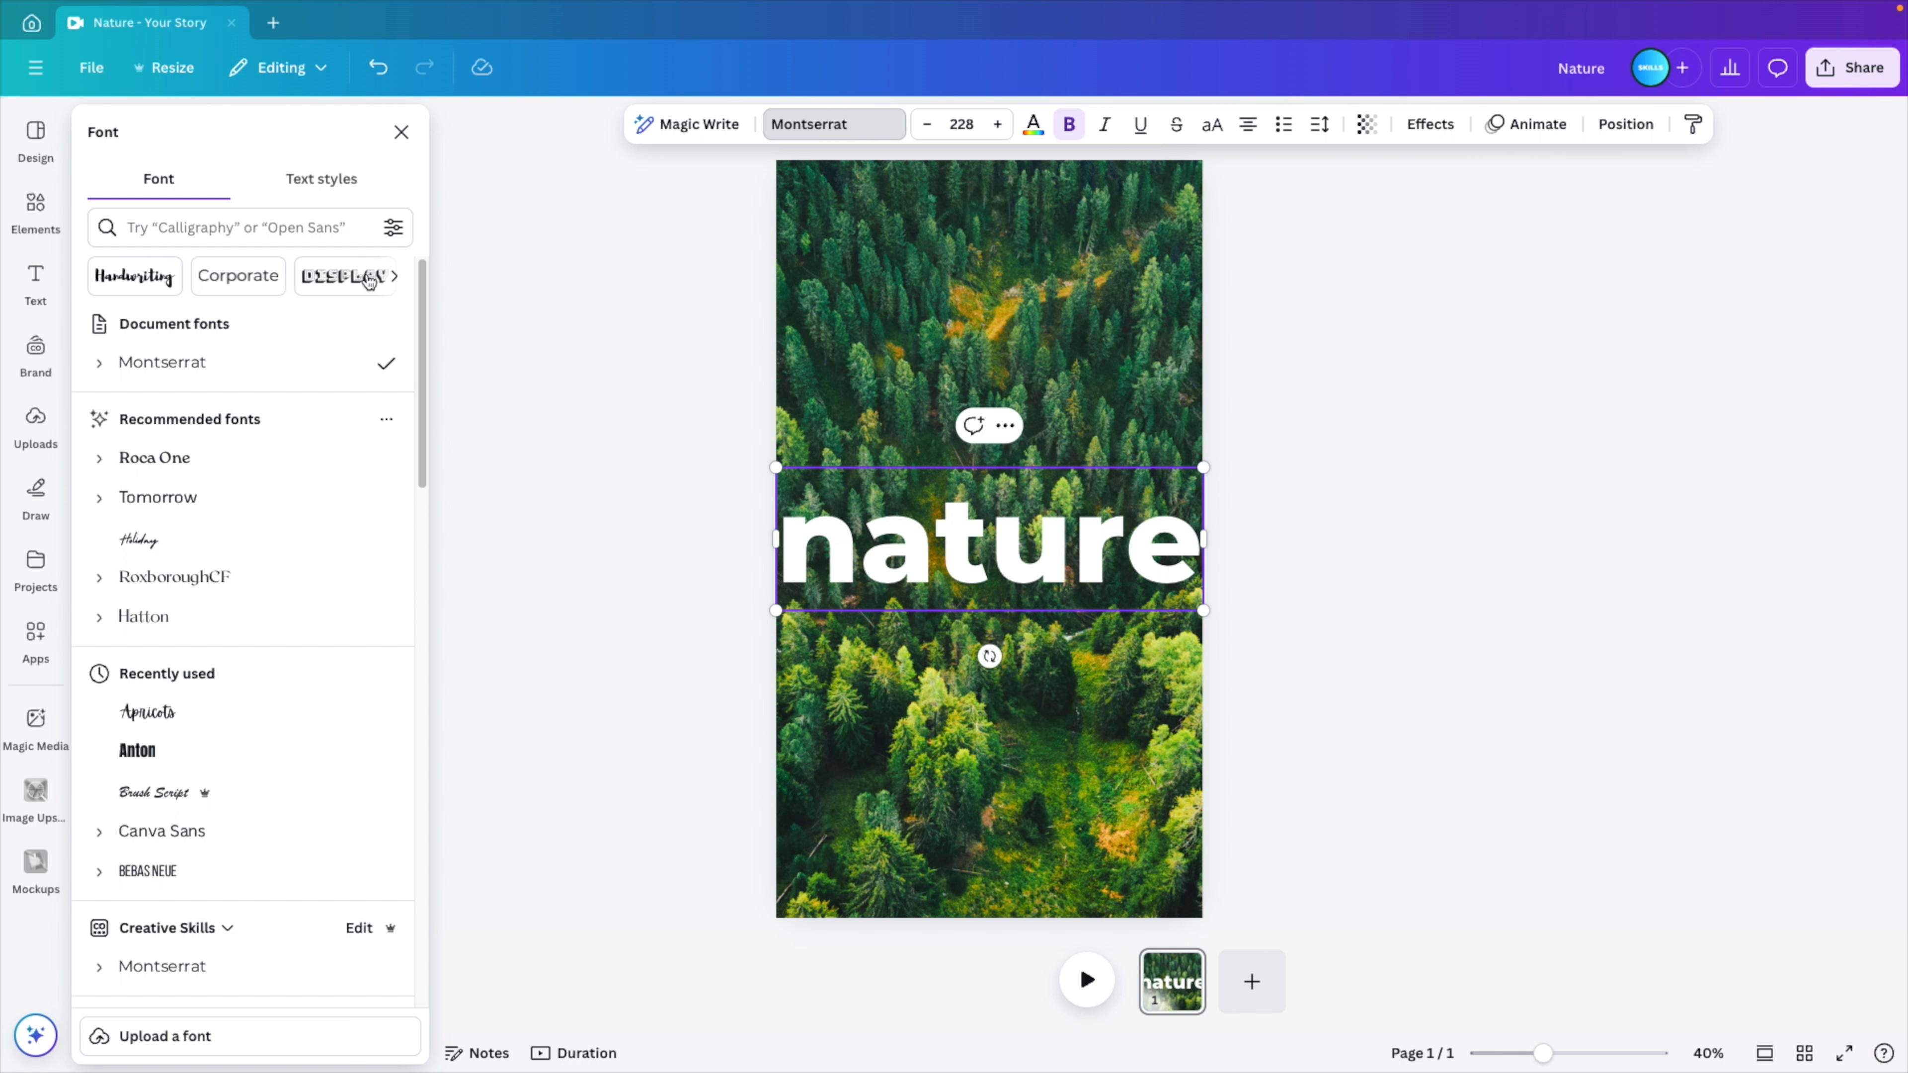
{"action": "left_click", "coordinate": [136, 282]}
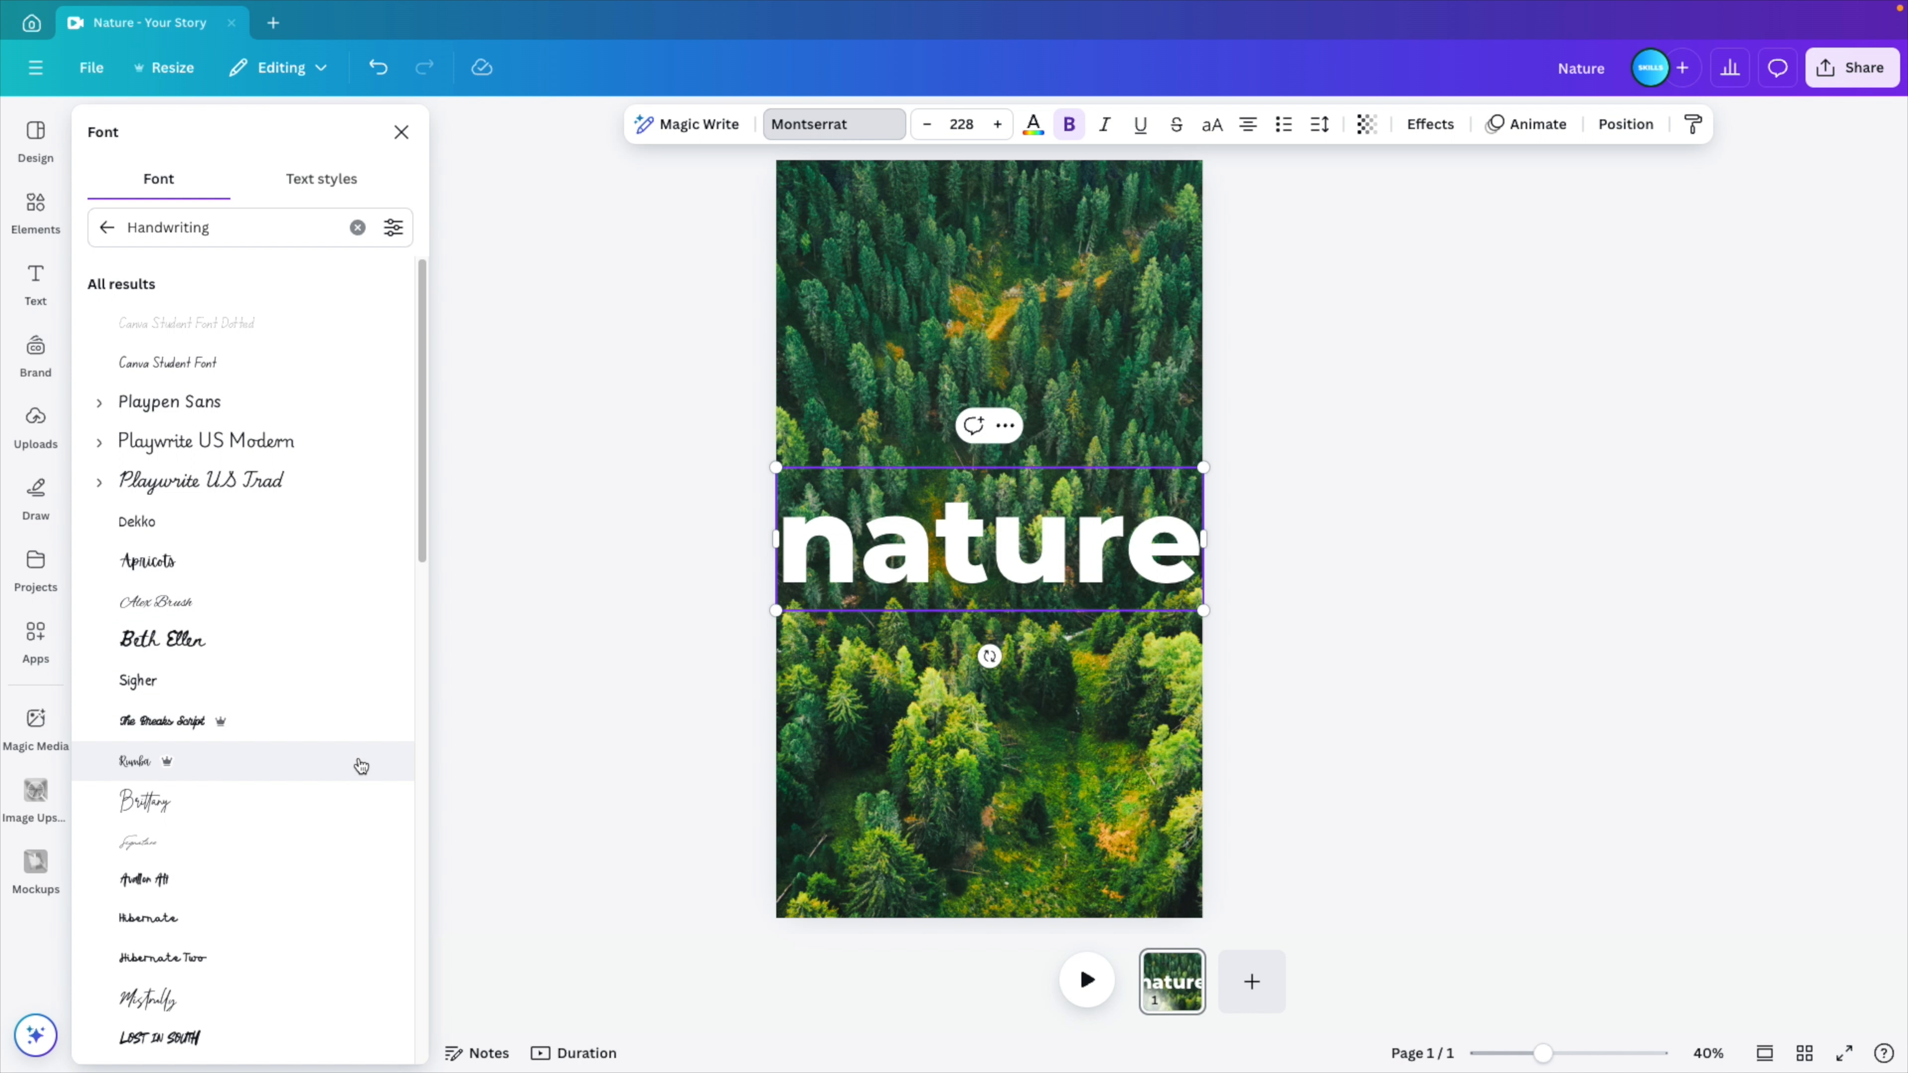
{"action": "left_click", "coordinate": [154, 570]}
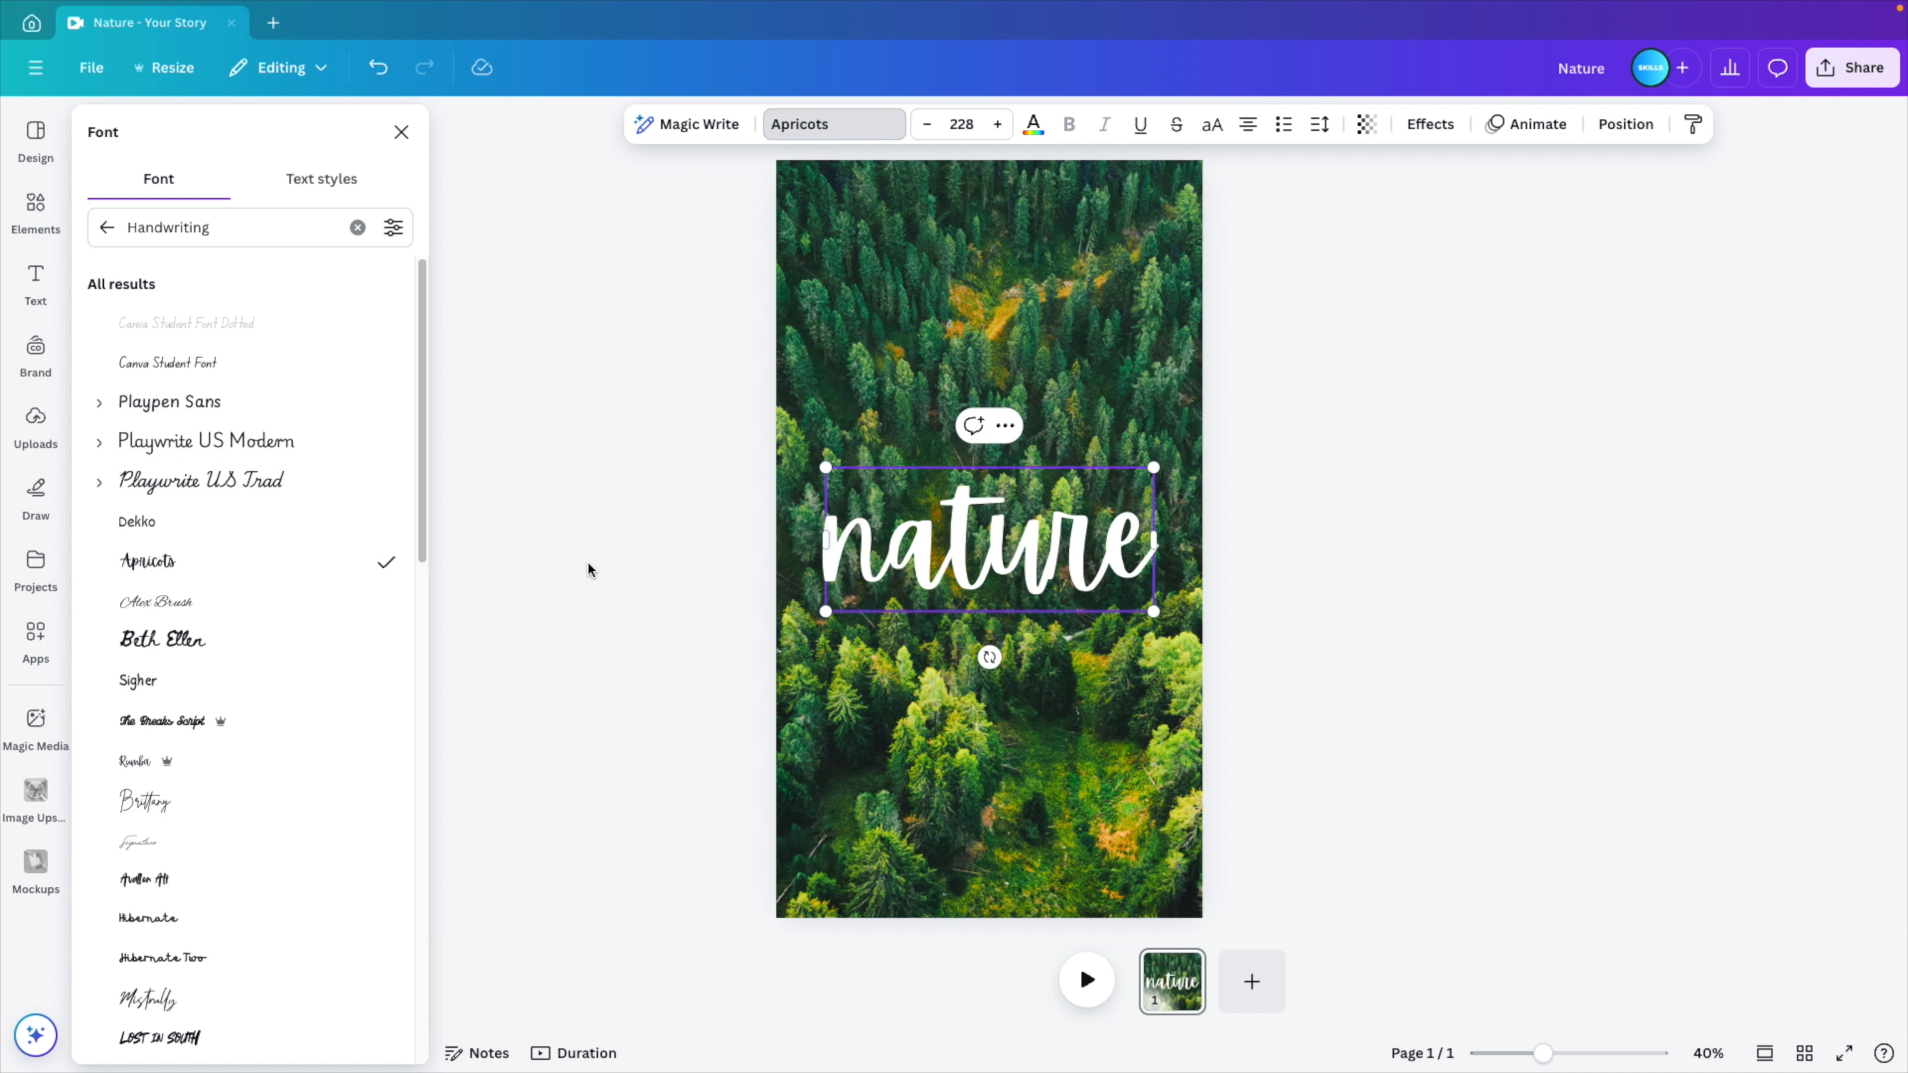
- Tilt the "nature" text slightly upward and enlarge it to font size 300 so it spans the page edge to edge
{"action": "left_click_drag", "start_coordinate": [990, 658], "coordinate": [1009, 655]}
{"action": "left_click_drag", "start_coordinate": [1171, 588], "coordinate": [1215, 601]}
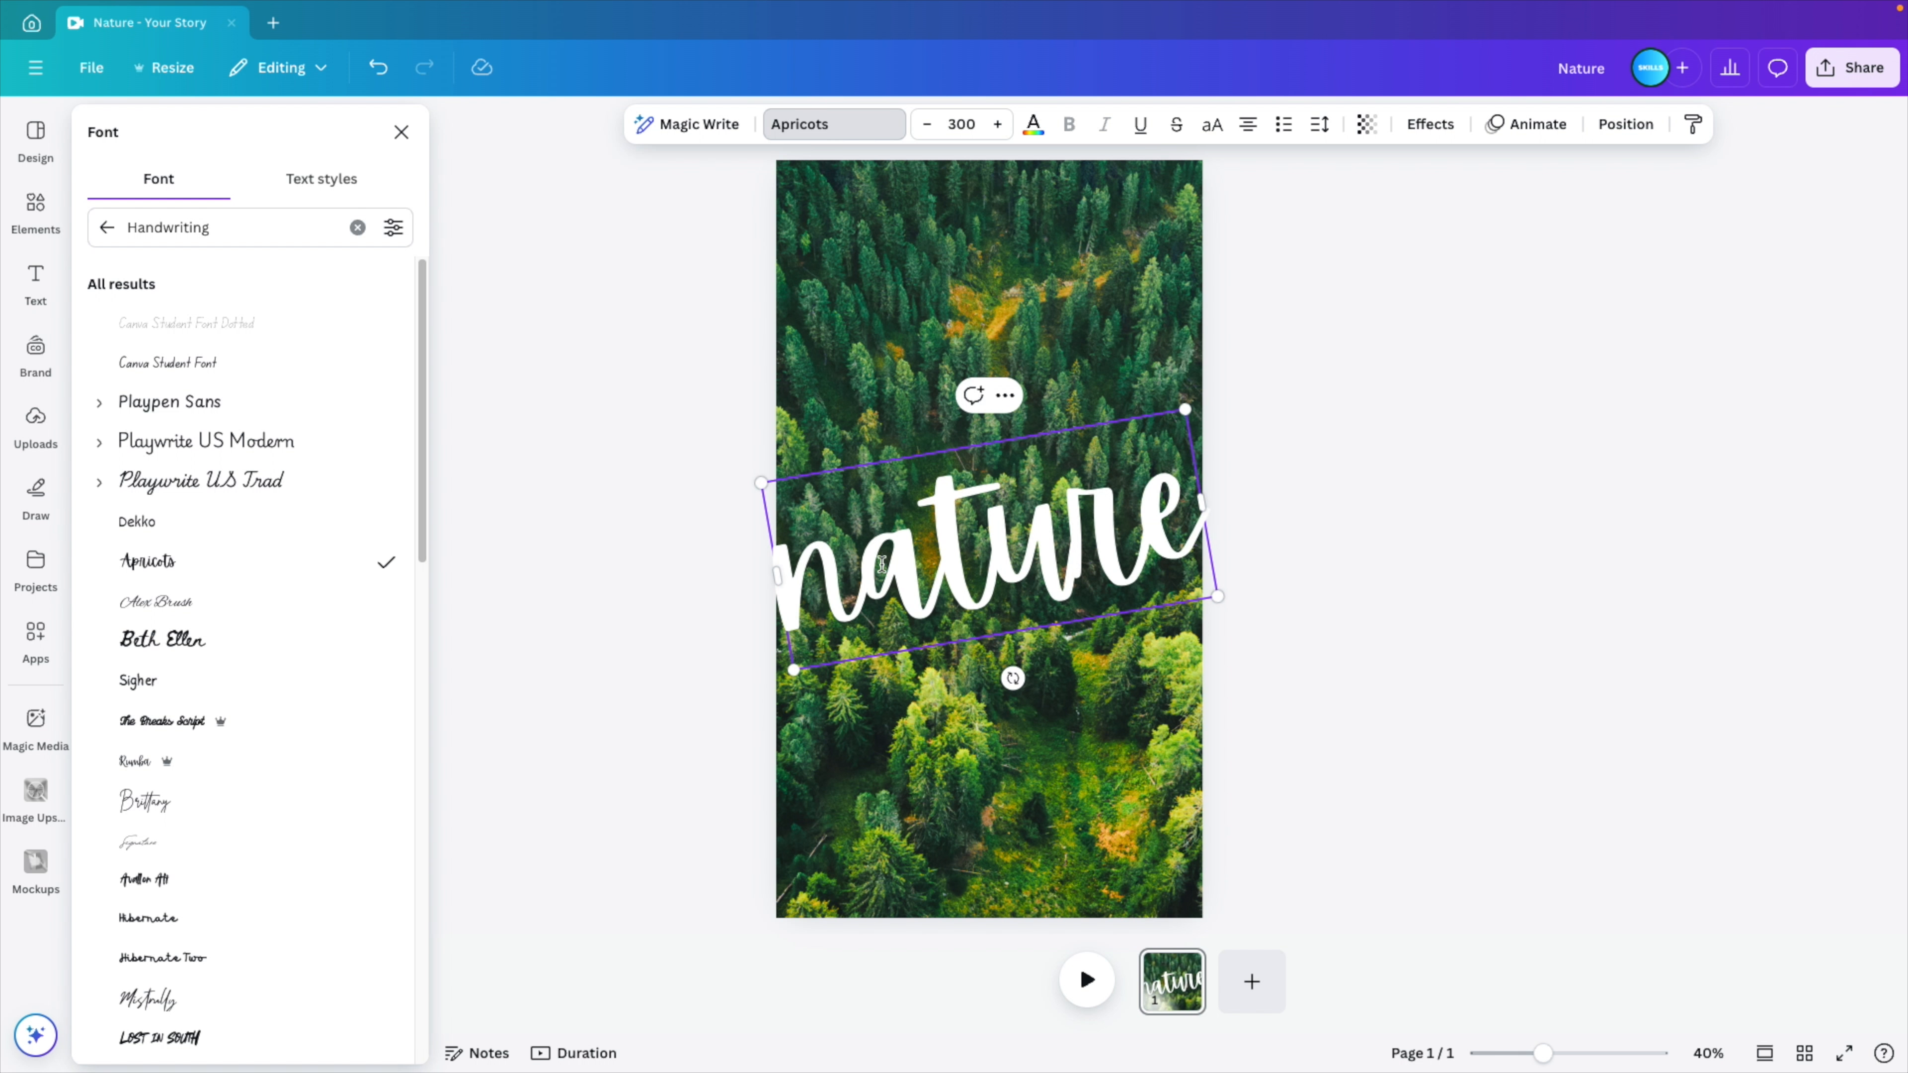
{"action": "left_click", "coordinate": [1286, 538]}
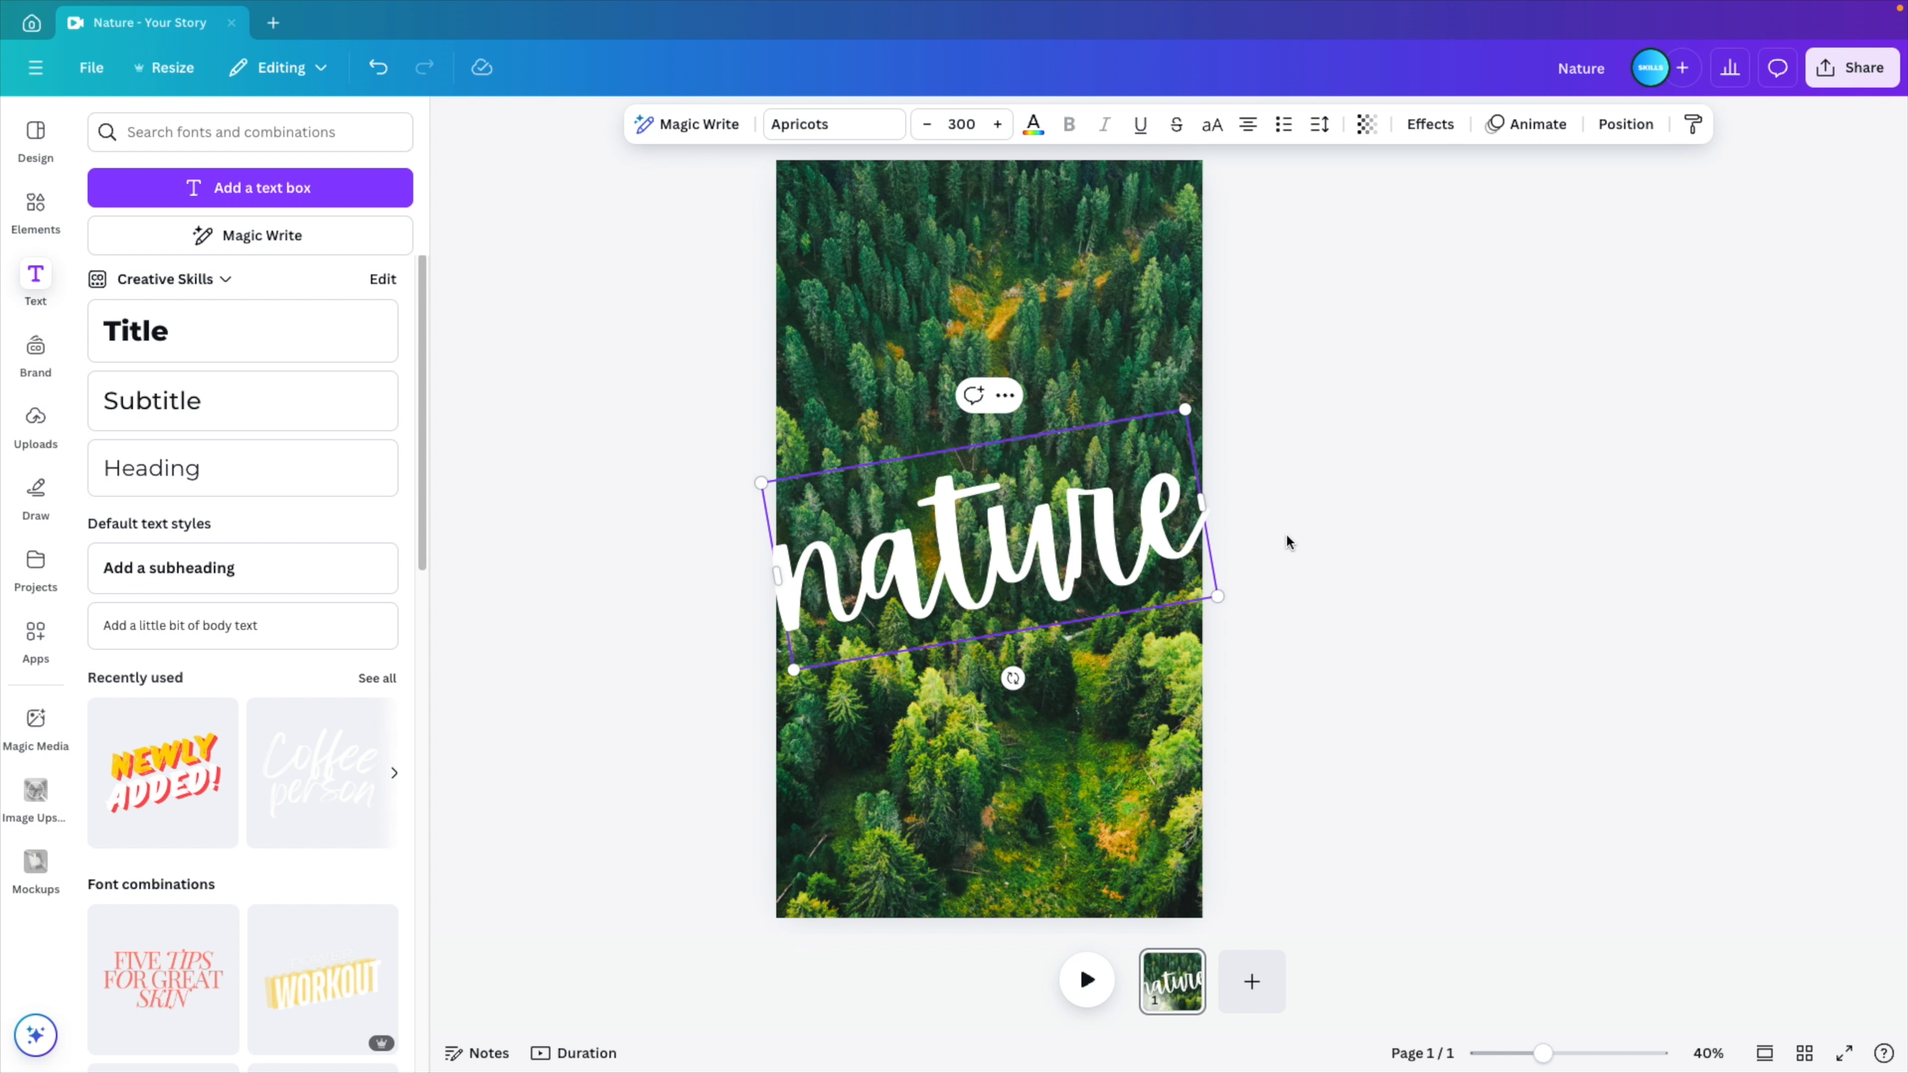
- Set up the drawing marker with the white document color and a weight of 90
{"action": "left_click", "coordinate": [52, 493]}
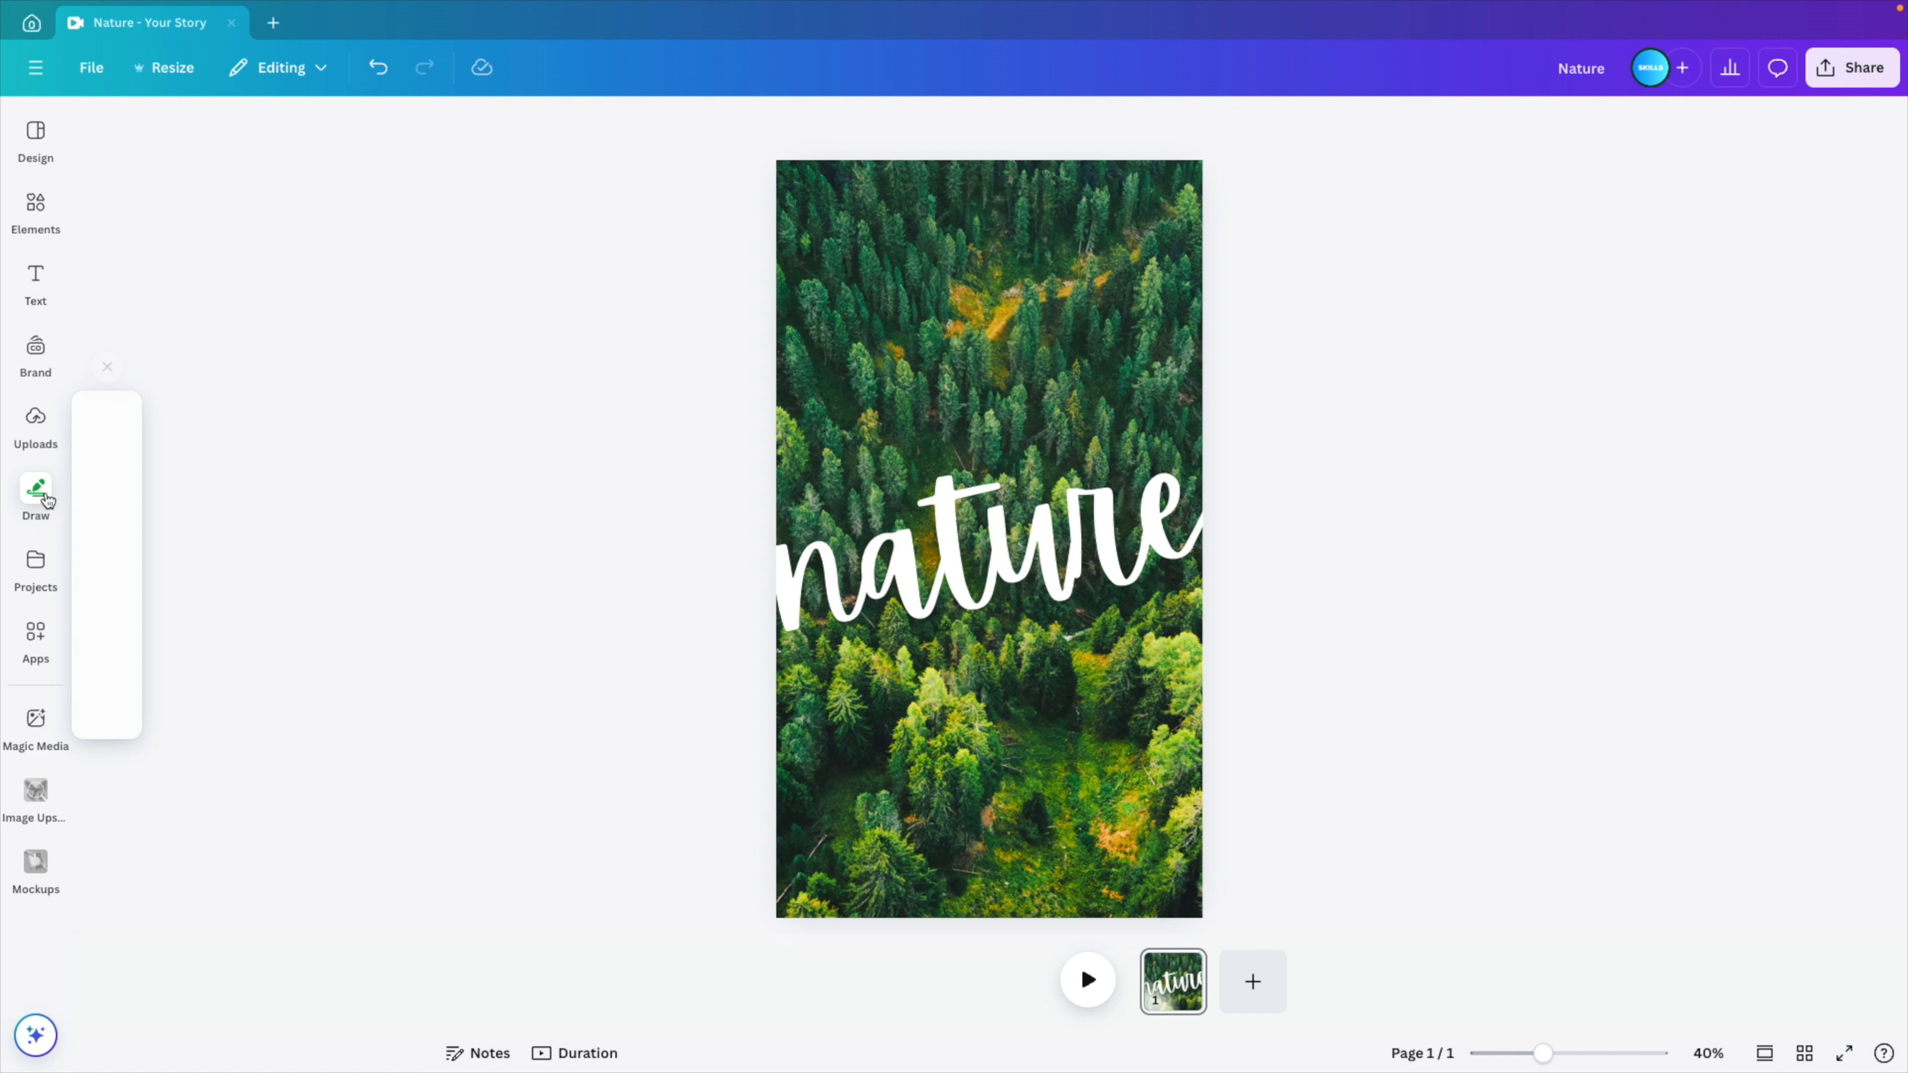
{"action": "left_click", "coordinate": [129, 475]}
{"action": "left_click", "coordinate": [108, 663]}
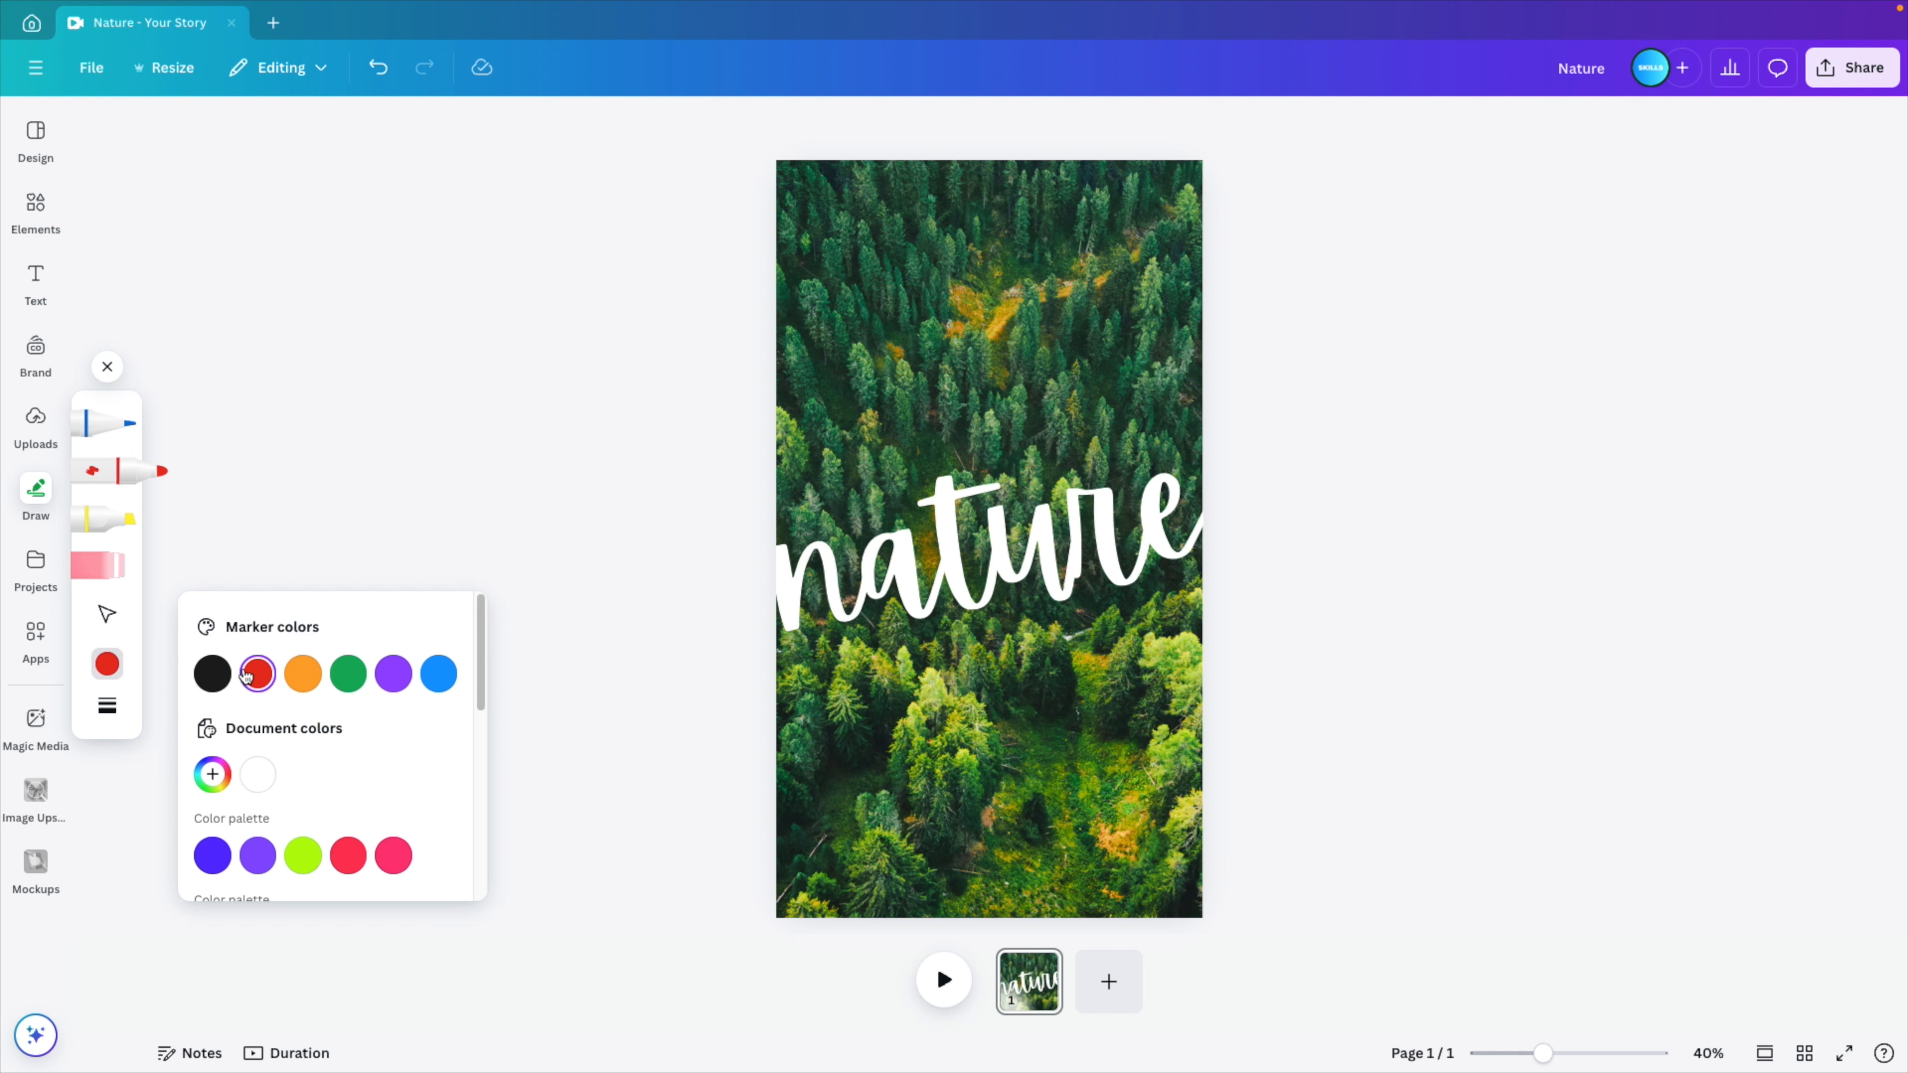
{"action": "left_click", "coordinate": [258, 780]}
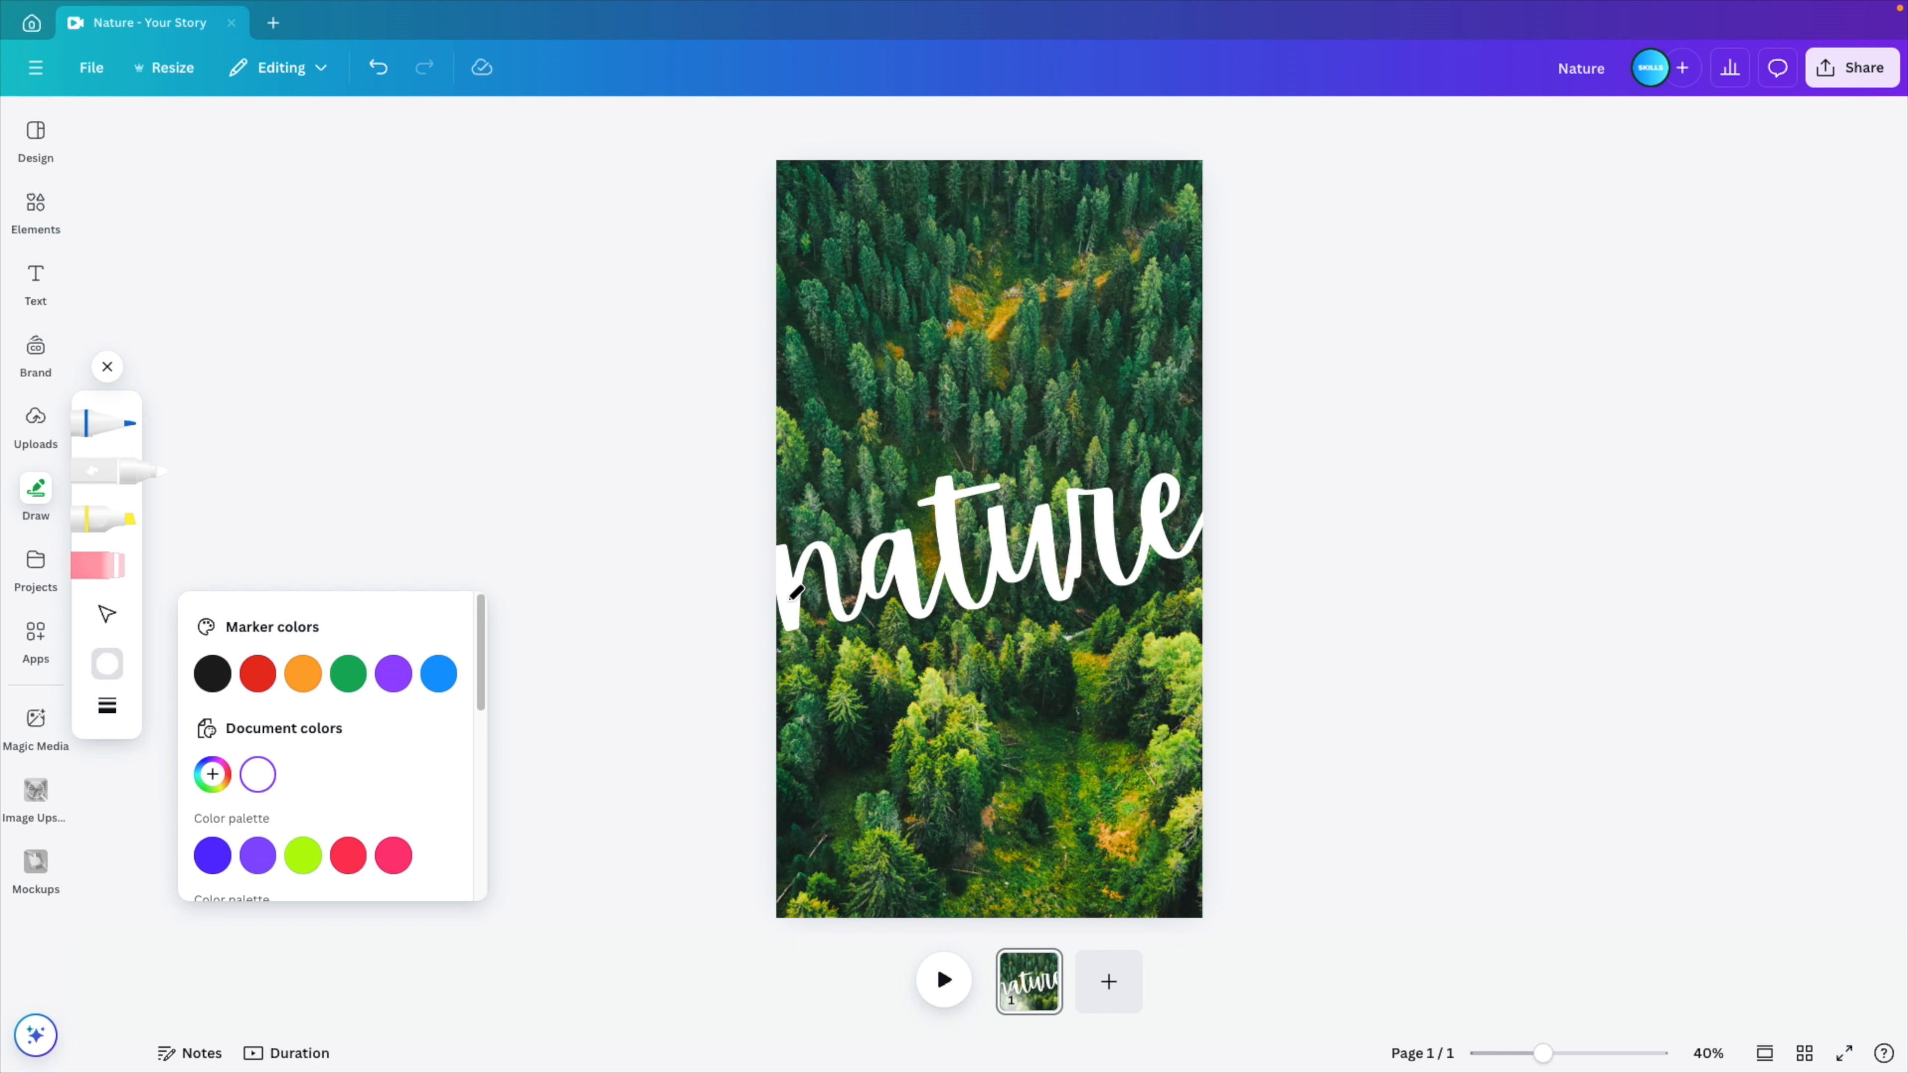
{"action": "left_click", "coordinate": [108, 706]}
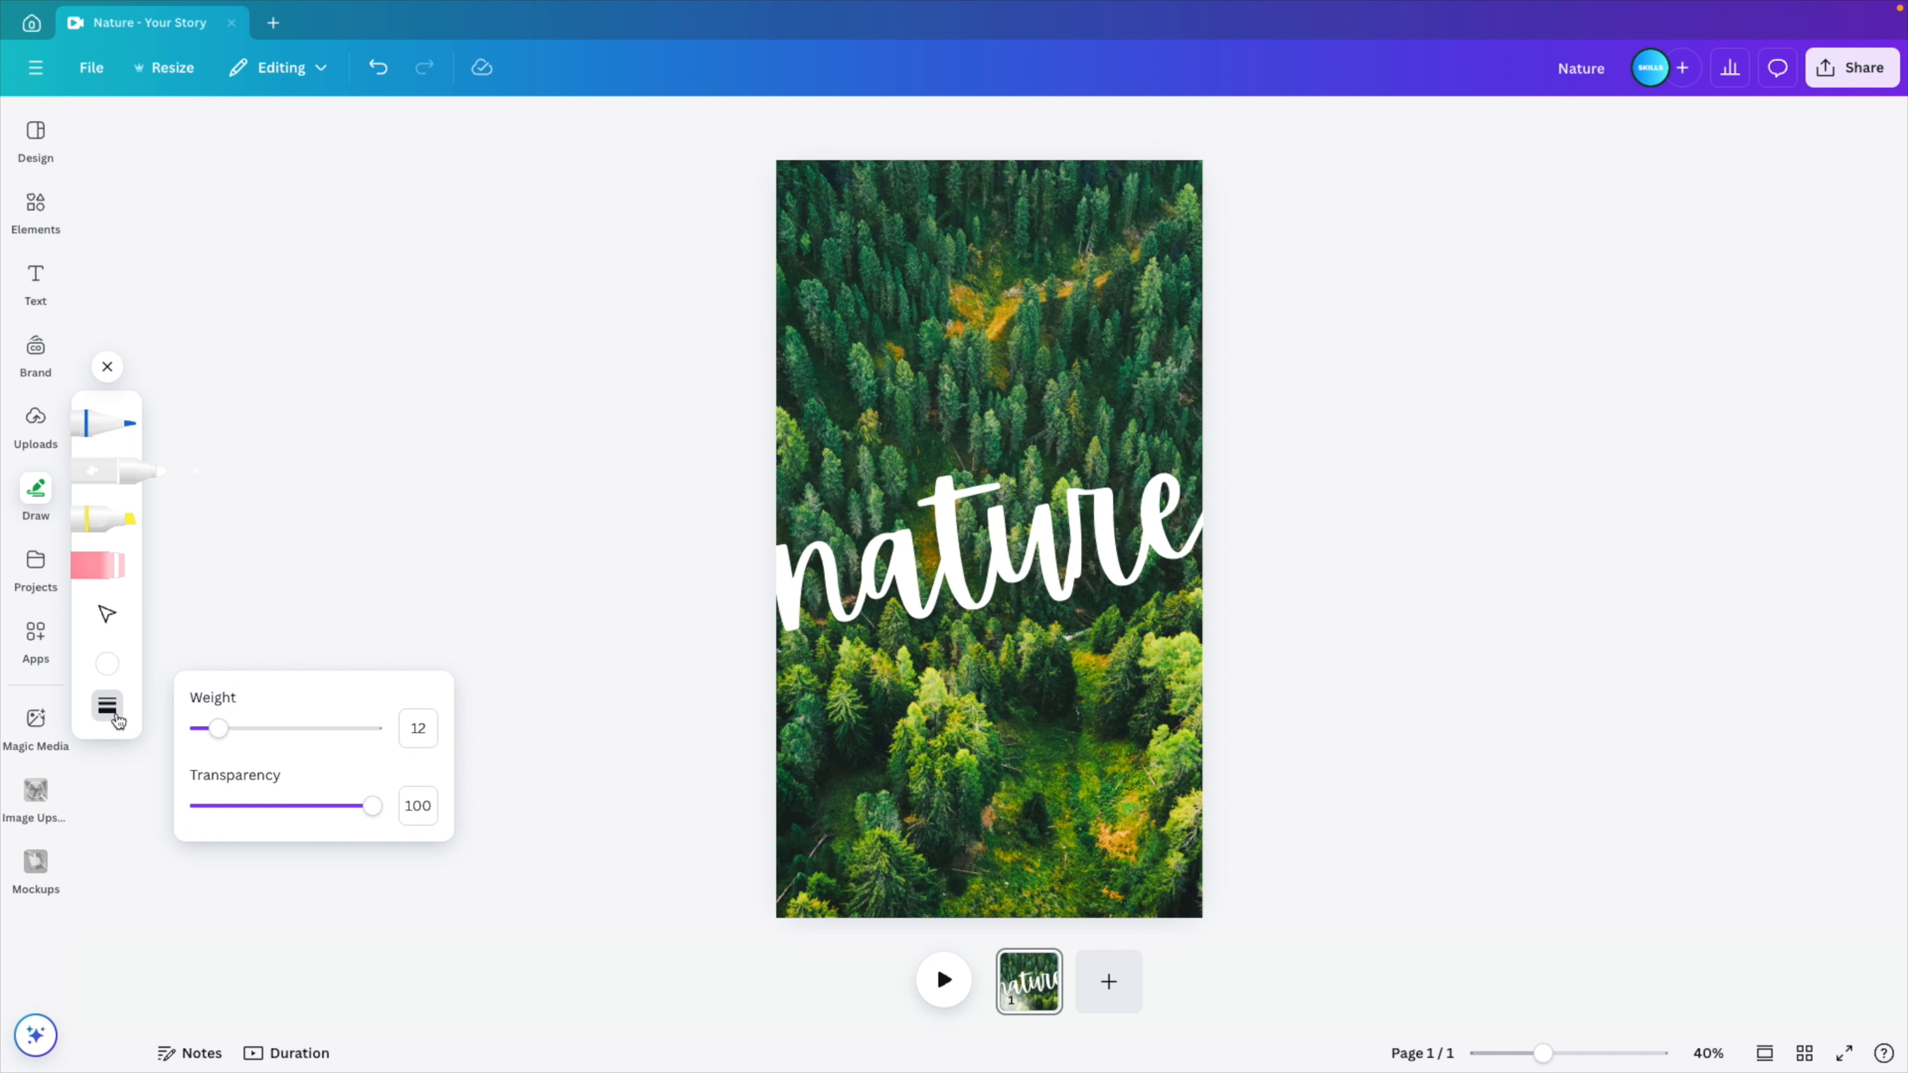
{"action": "left_click_drag", "start_coordinate": [204, 741], "coordinate": [354, 728]}
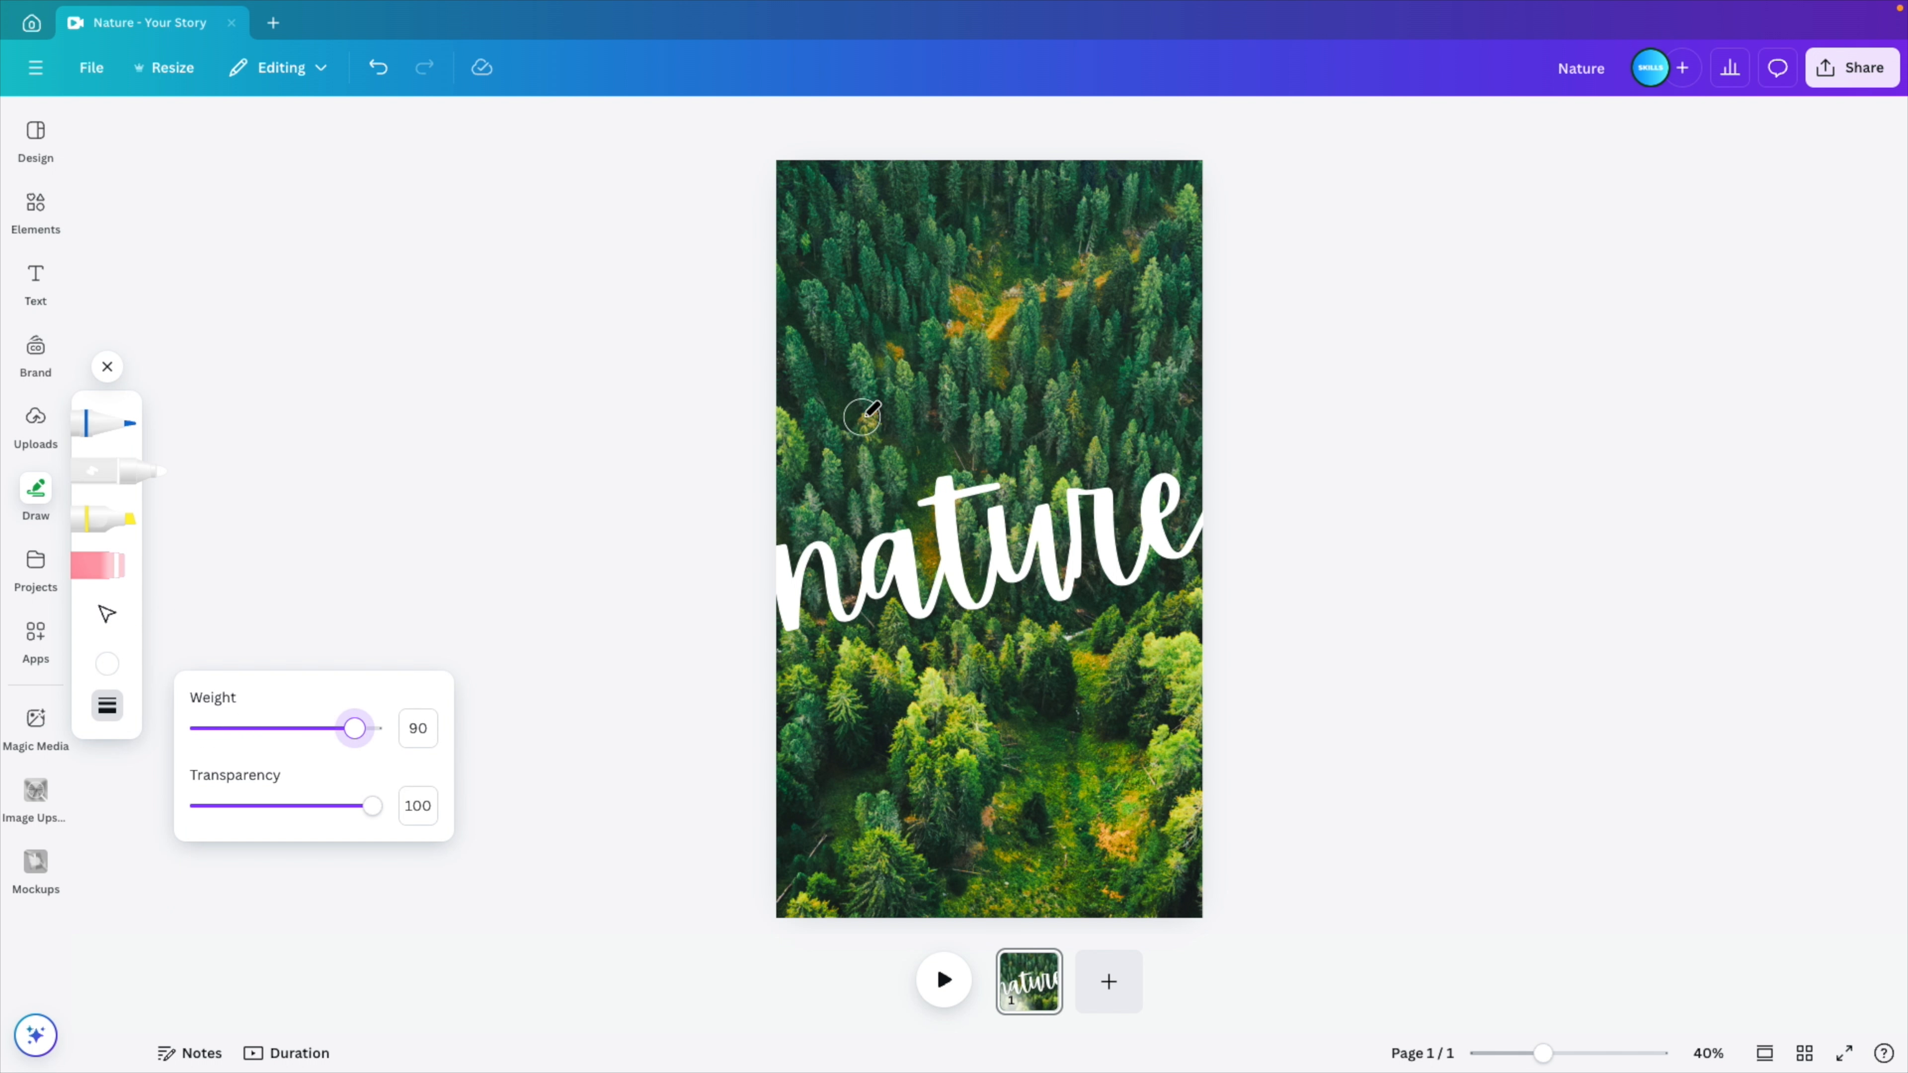
- Paint white over the whole forest area above the "nature" text, down to the tops of the letters
{"action": "mouse_move", "coordinate": [783, 169]}
{"action": "left_mouse_down"}
{"action": "mouse_move", "coordinate": [1197, 170]}
{"action": "mouse_move", "coordinate": [1205, 336]}
{"action": "mouse_move", "coordinate": [1202, 444]}
{"action": "mouse_move", "coordinate": [1174, 456]}
{"action": "mouse_move", "coordinate": [995, 455]}
{"action": "mouse_move", "coordinate": [798, 489]}
{"action": "mouse_move", "coordinate": [779, 205]}
{"action": "mouse_move", "coordinate": [941, 179]}
{"action": "mouse_move", "coordinate": [1158, 187]}
{"action": "mouse_move", "coordinate": [1176, 306]}
{"action": "mouse_move", "coordinate": [831, 447]}
{"action": "mouse_move", "coordinate": [805, 243]}
{"action": "mouse_move", "coordinate": [899, 204]}
{"action": "mouse_move", "coordinate": [1126, 213]}
{"action": "mouse_move", "coordinate": [1154, 328]}
{"action": "mouse_move", "coordinate": [1133, 409]}
{"action": "mouse_move", "coordinate": [864, 426]}
{"action": "mouse_move", "coordinate": [834, 331]}
{"action": "mouse_move", "coordinate": [924, 234]}
{"action": "mouse_move", "coordinate": [967, 279]}
{"action": "mouse_move", "coordinate": [1086, 292]}
{"action": "mouse_move", "coordinate": [978, 346]}
{"action": "mouse_move", "coordinate": [916, 303]}
{"action": "mouse_move", "coordinate": [1090, 286]}
{"action": "left_mouse_up"}
{"action": "mouse_move", "coordinate": [784, 469]}
{"action": "left_mouse_down"}
{"action": "mouse_move", "coordinate": [827, 463]}
{"action": "mouse_move", "coordinate": [777, 518]}
{"action": "mouse_move", "coordinate": [800, 524]}
{"action": "mouse_move", "coordinate": [906, 502]}
{"action": "mouse_move", "coordinate": [814, 498]}
{"action": "mouse_move", "coordinate": [999, 472]}
{"action": "mouse_move", "coordinate": [967, 511]}
{"action": "mouse_move", "coordinate": [972, 556]}
{"action": "mouse_move", "coordinate": [982, 498]}
{"action": "mouse_move", "coordinate": [1007, 521]}
{"action": "mouse_move", "coordinate": [1085, 471]}
{"action": "mouse_move", "coordinate": [1131, 473]}
{"action": "mouse_move", "coordinate": [1128, 529]}
{"action": "mouse_move", "coordinate": [1168, 518]}
{"action": "left_mouse_up"}
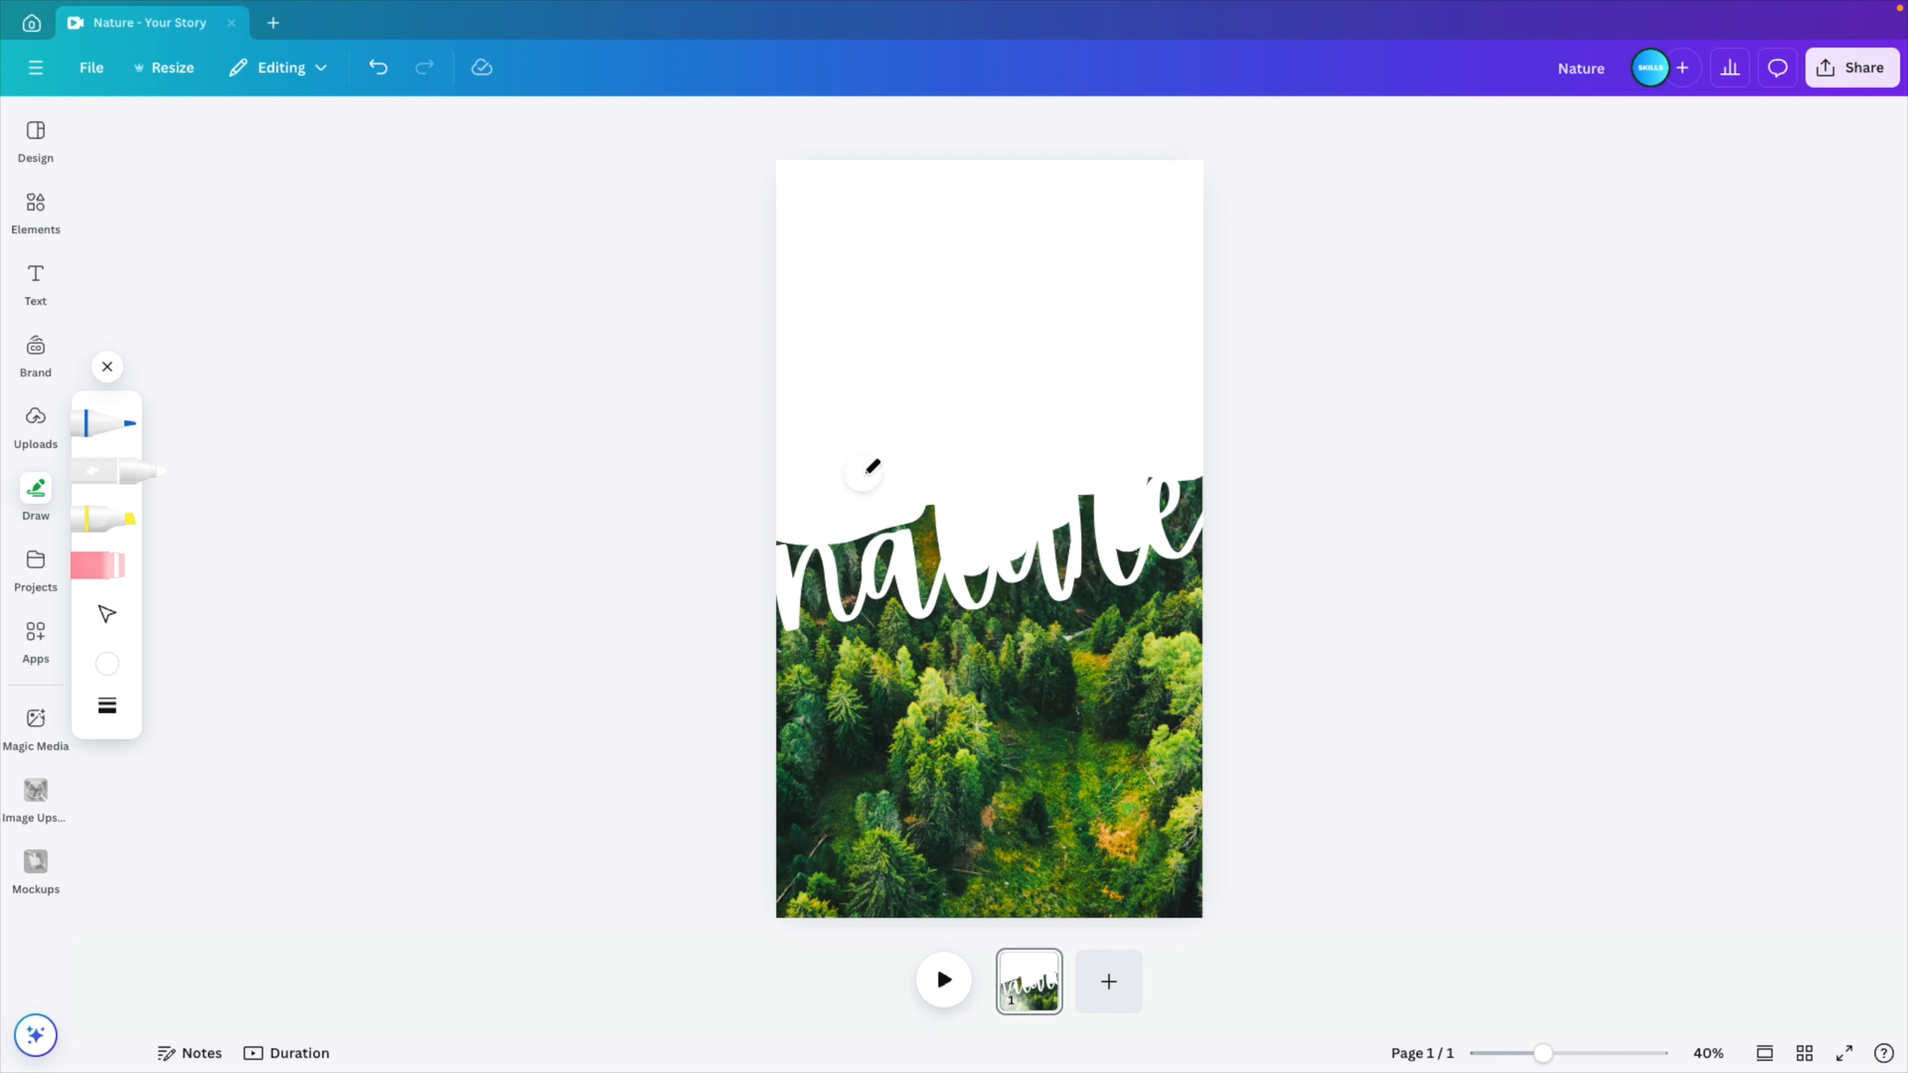
{"action": "mouse_move", "coordinate": [901, 522]}
{"action": "left_mouse_down"}
{"action": "mouse_move", "coordinate": [924, 515]}
{"action": "mouse_move", "coordinate": [929, 547]}
{"action": "left_mouse_up"}
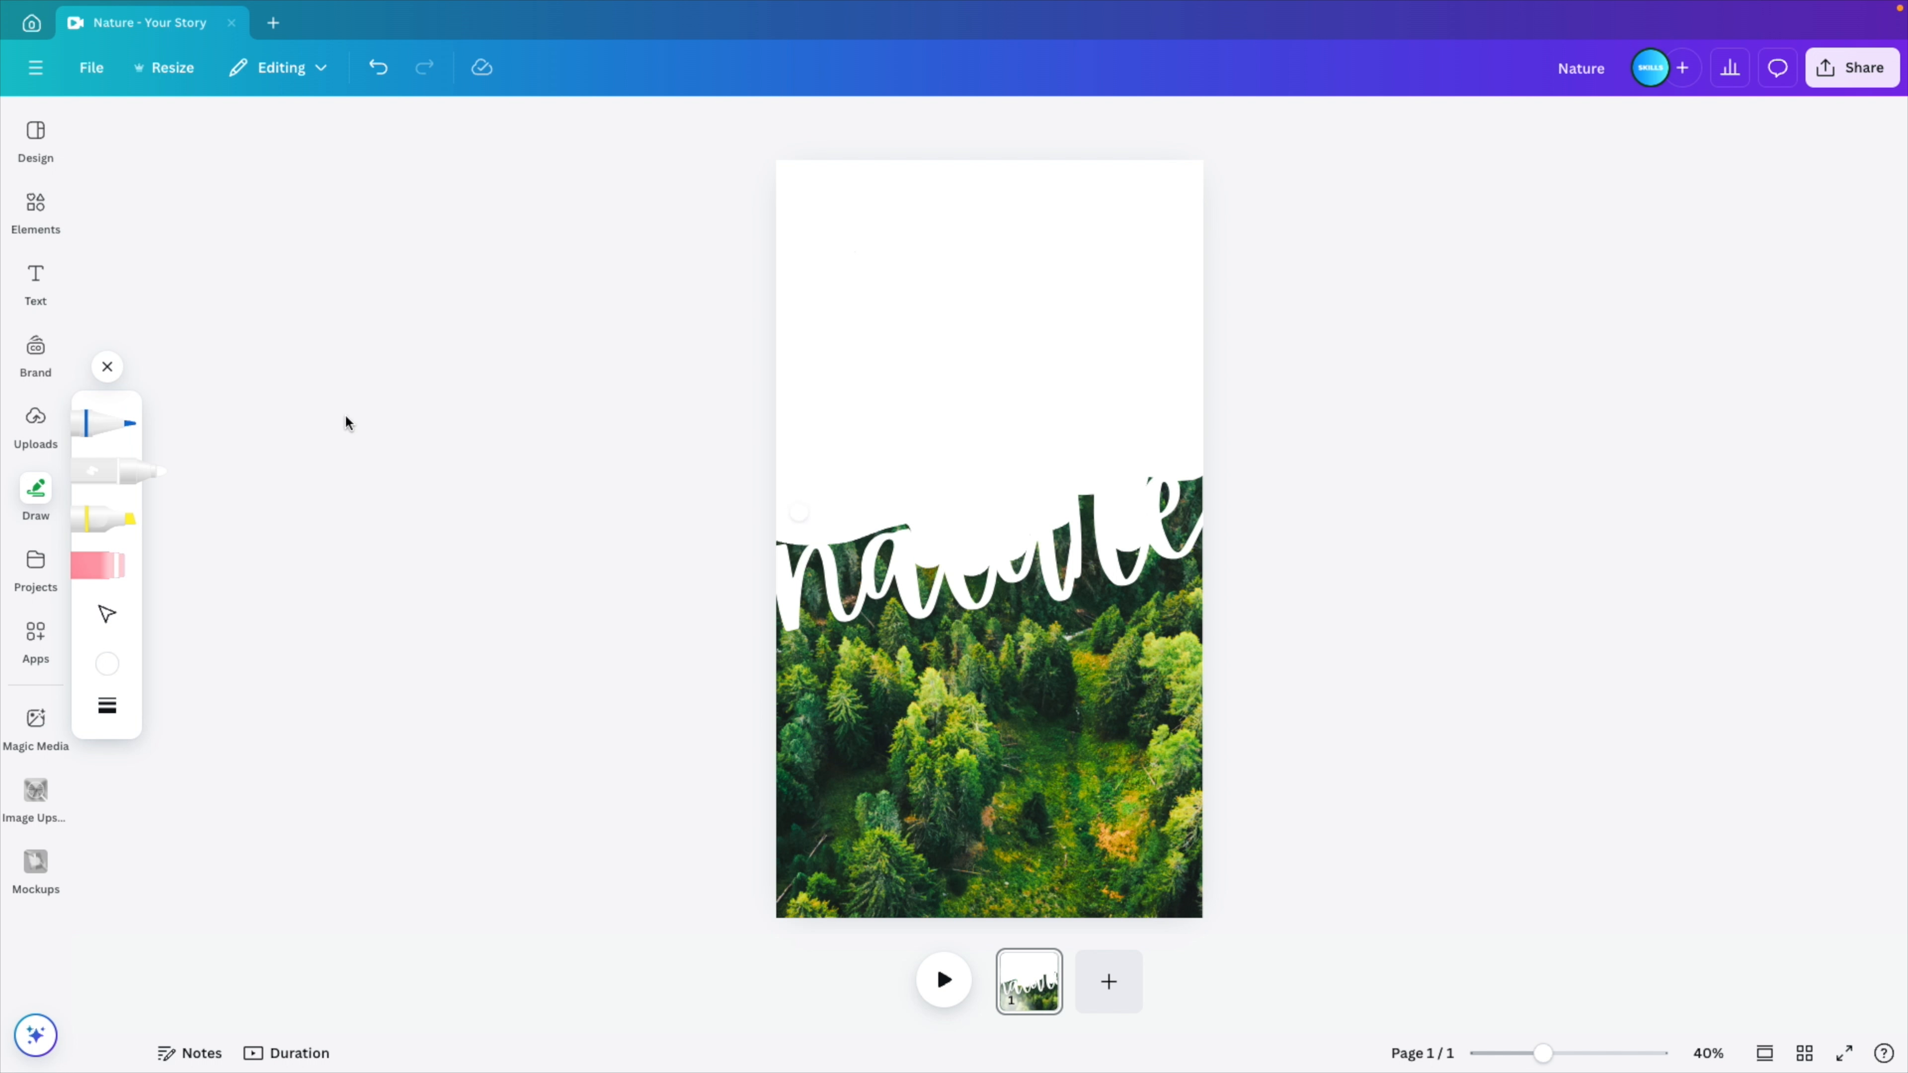
- Reduce the marker weight to 36 and paint out the remaining forest around the upper parts of the letters
{"action": "left_click", "coordinate": [108, 707]}
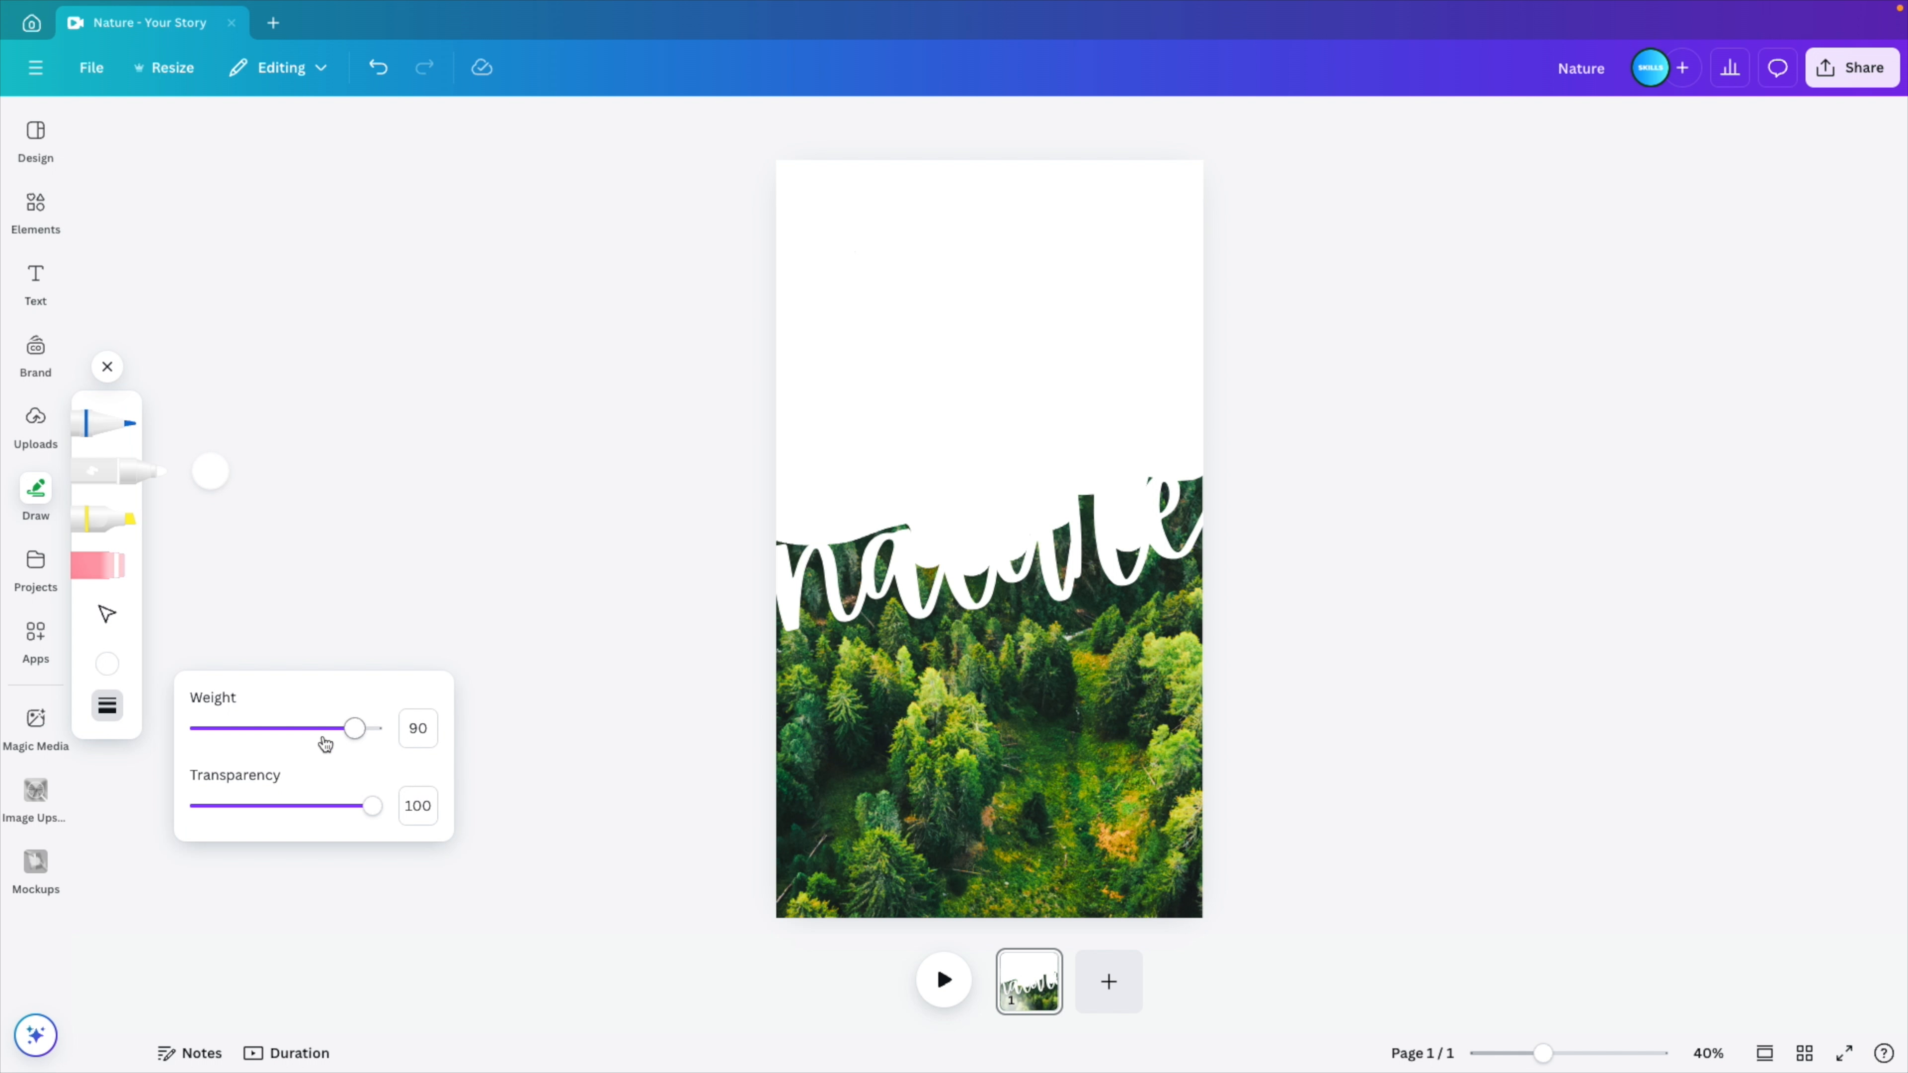
{"action": "left_click_drag", "start_coordinate": [325, 743], "coordinate": [262, 740]}
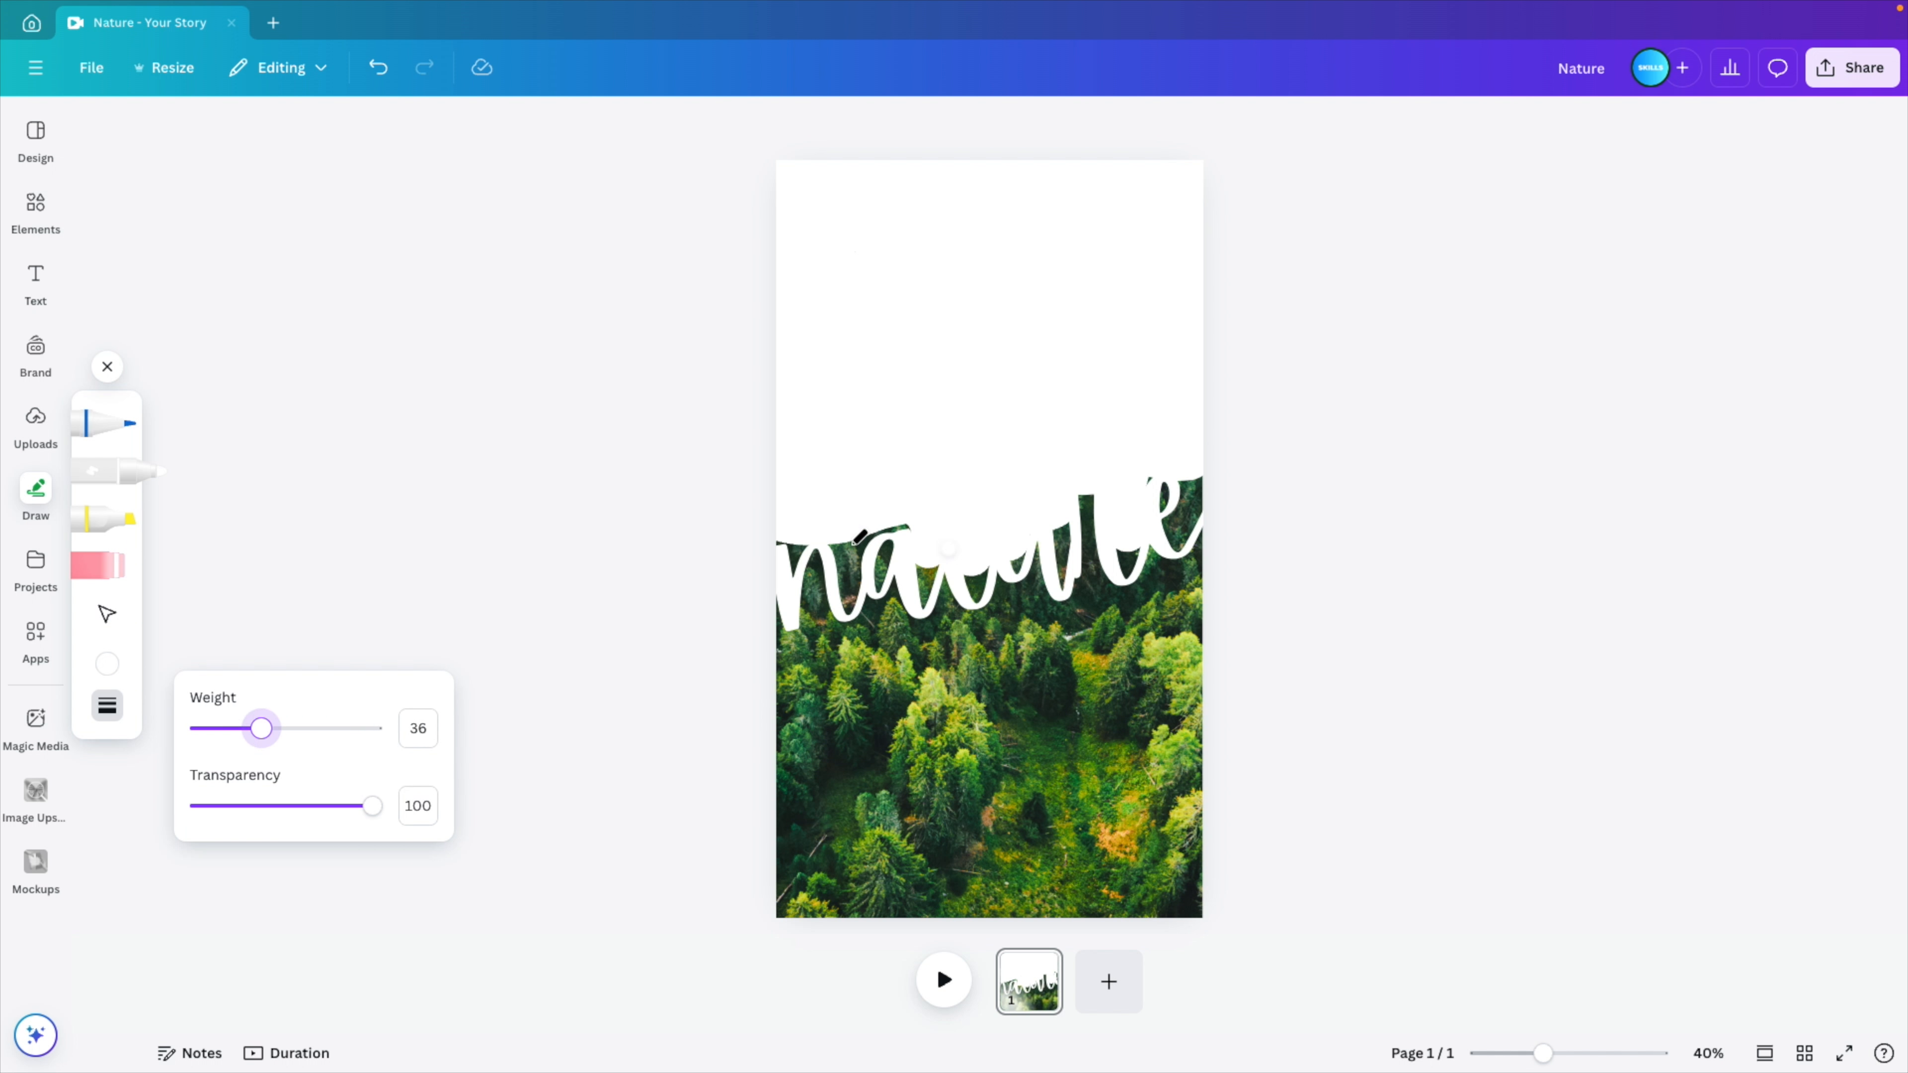
{"action": "left_click", "coordinate": [779, 546]}
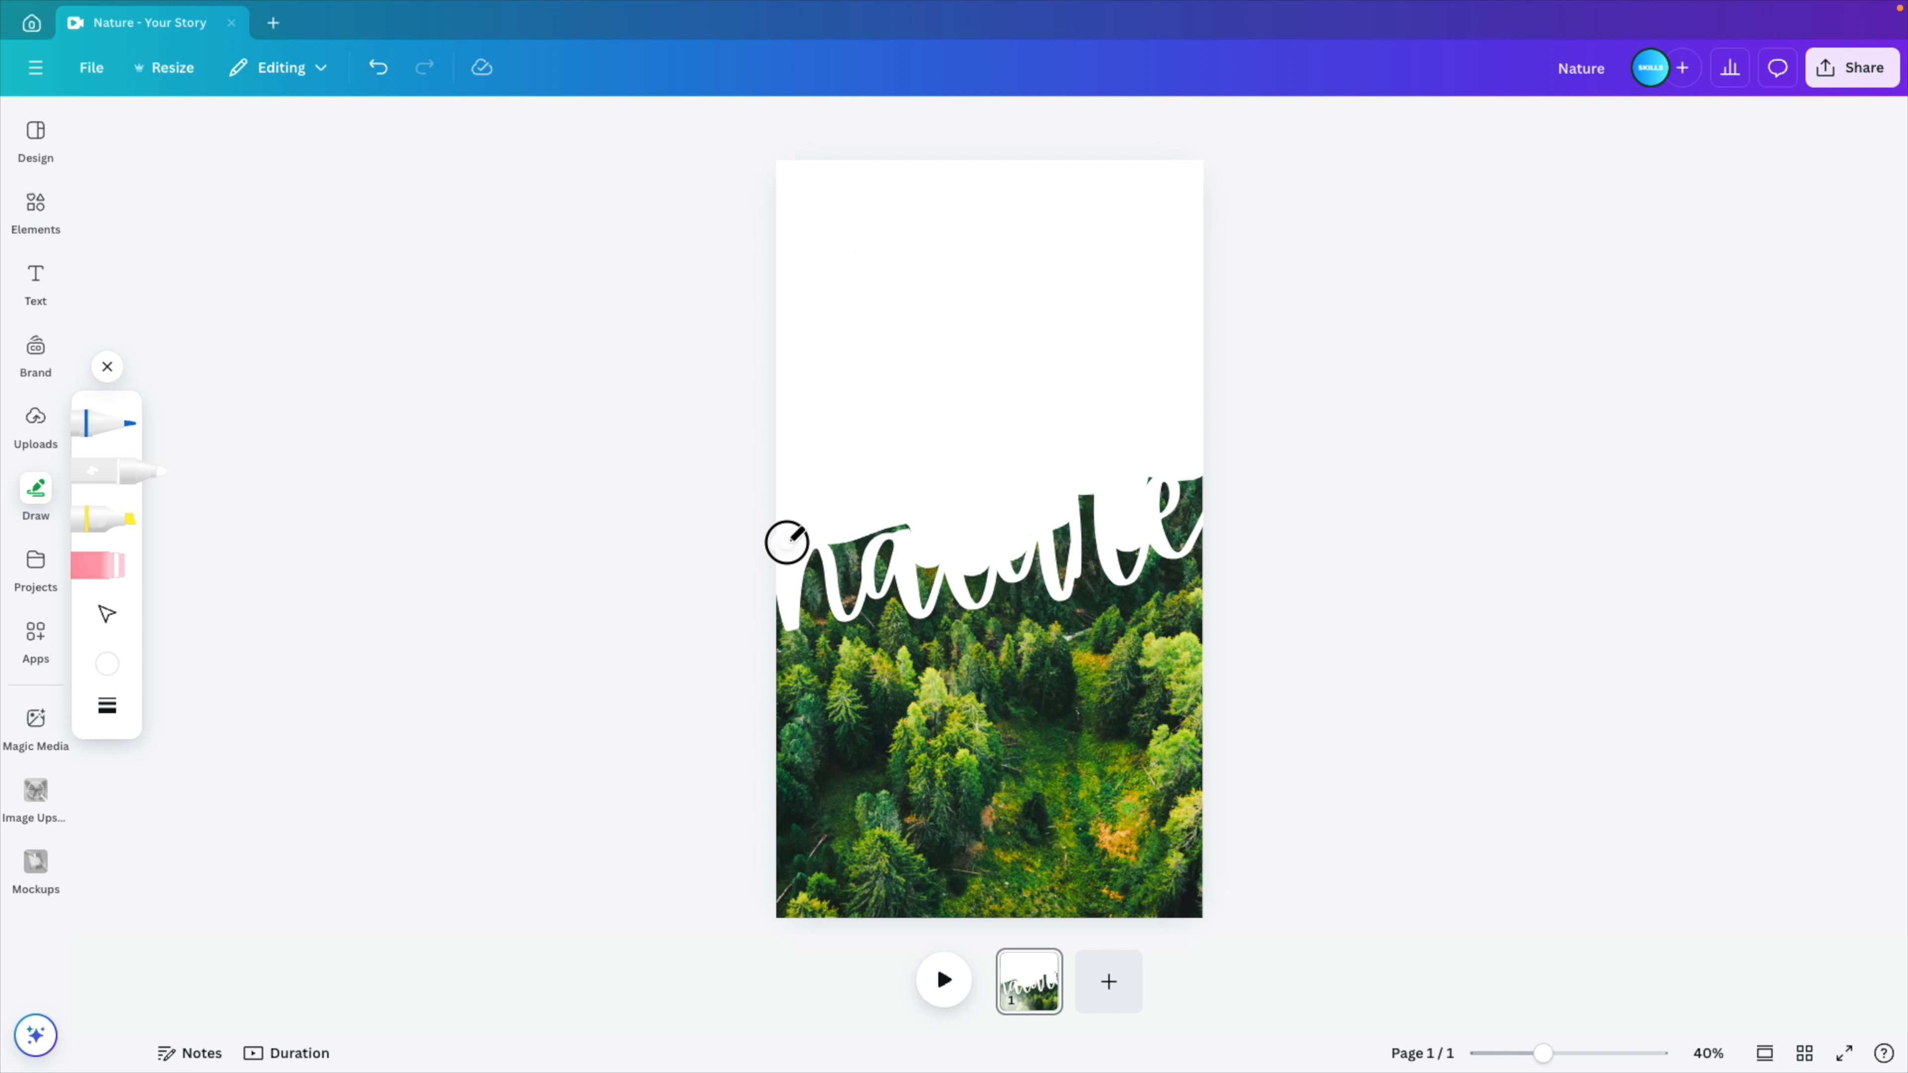
{"action": "mouse_move", "coordinate": [786, 542]}
{"action": "left_mouse_down"}
{"action": "mouse_move", "coordinate": [834, 545]}
{"action": "mouse_move", "coordinate": [847, 605]}
{"action": "mouse_move", "coordinate": [854, 550]}
{"action": "mouse_move", "coordinate": [906, 523]}
{"action": "mouse_move", "coordinate": [839, 541]}
{"action": "mouse_move", "coordinate": [890, 554]}
{"action": "left_mouse_up"}
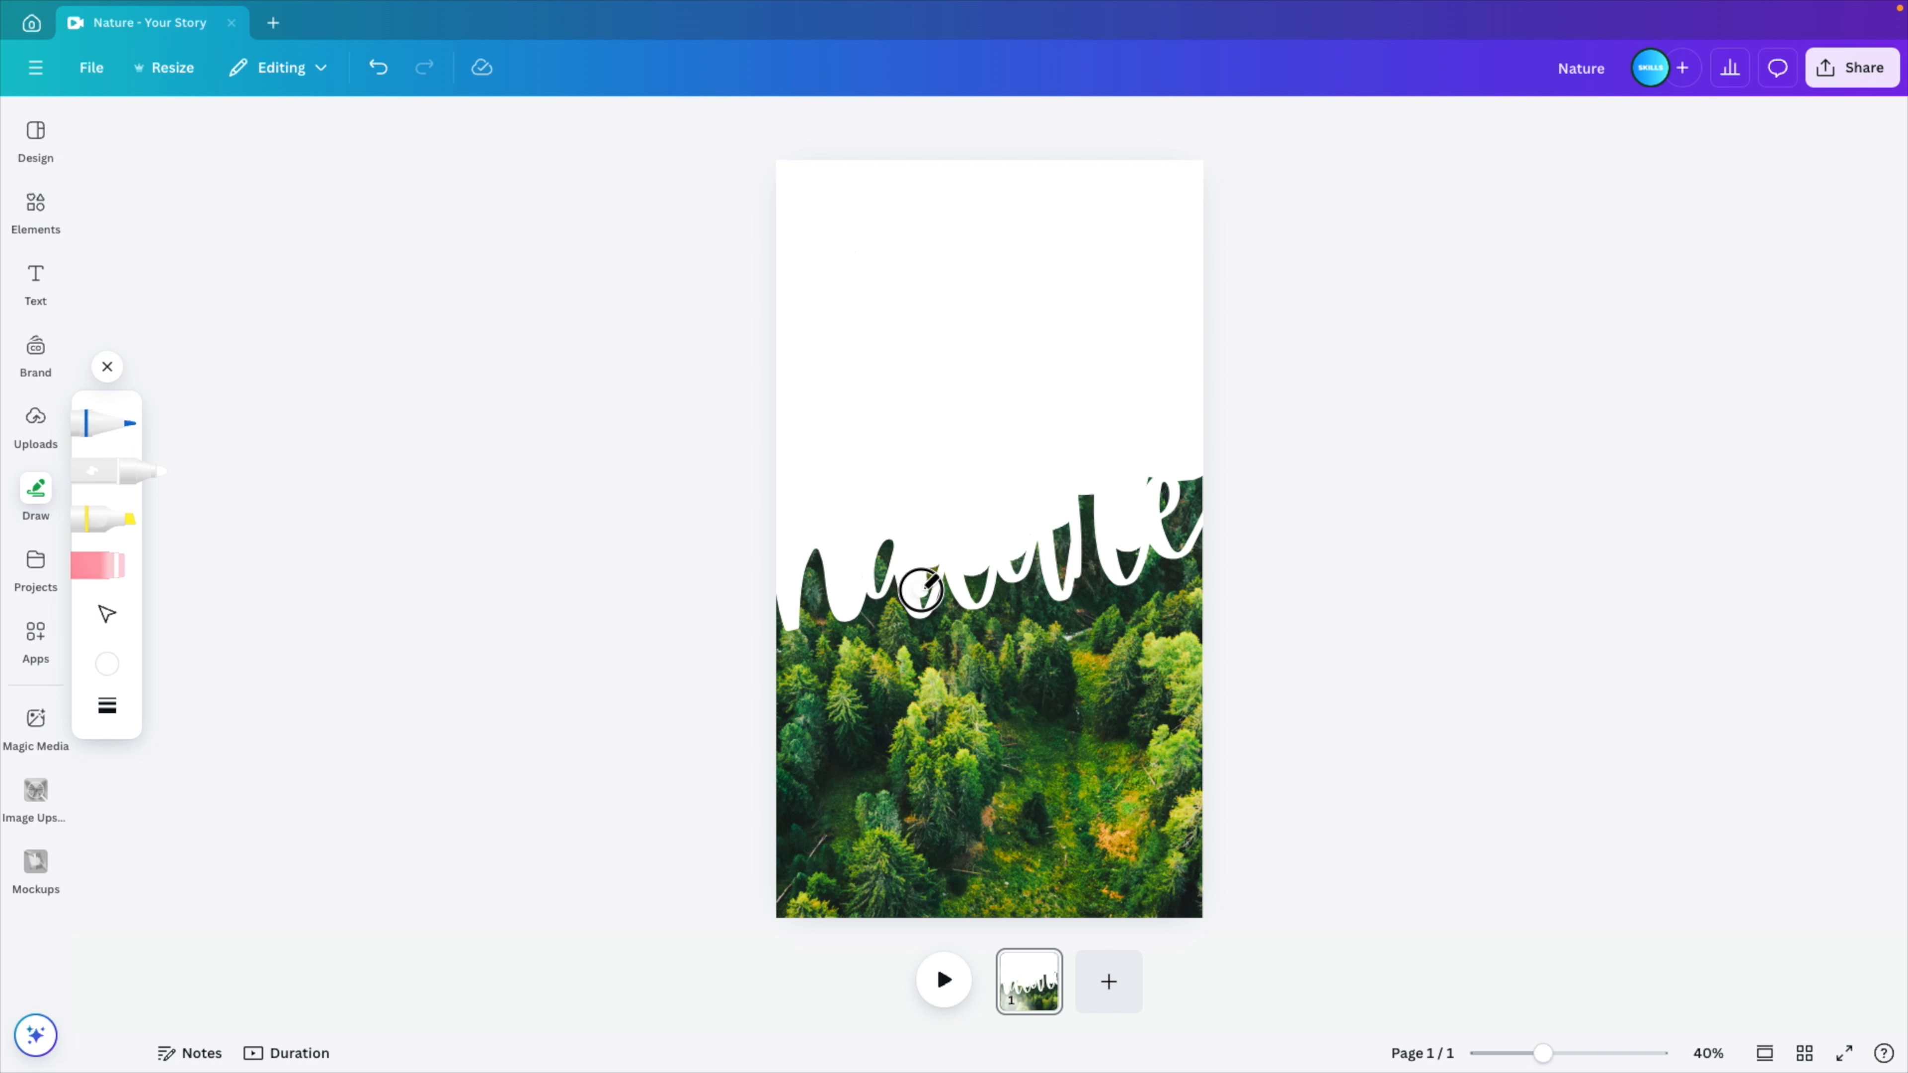
{"action": "mouse_move", "coordinate": [923, 601]}
{"action": "left_mouse_down"}
{"action": "mouse_move", "coordinate": [934, 570]}
{"action": "mouse_move", "coordinate": [969, 590]}
{"action": "mouse_move", "coordinate": [988, 567]}
{"action": "mouse_move", "coordinate": [972, 583]}
{"action": "mouse_move", "coordinate": [1064, 581]}
{"action": "mouse_move", "coordinate": [1067, 533]}
{"action": "mouse_move", "coordinate": [1064, 570]}
{"action": "mouse_move", "coordinate": [1189, 470]}
{"action": "mouse_move", "coordinate": [1168, 535]}
{"action": "mouse_move", "coordinate": [1189, 539]}
{"action": "mouse_move", "coordinate": [1197, 482]}
{"action": "mouse_move", "coordinate": [1193, 532]}
{"action": "left_mouse_up"}
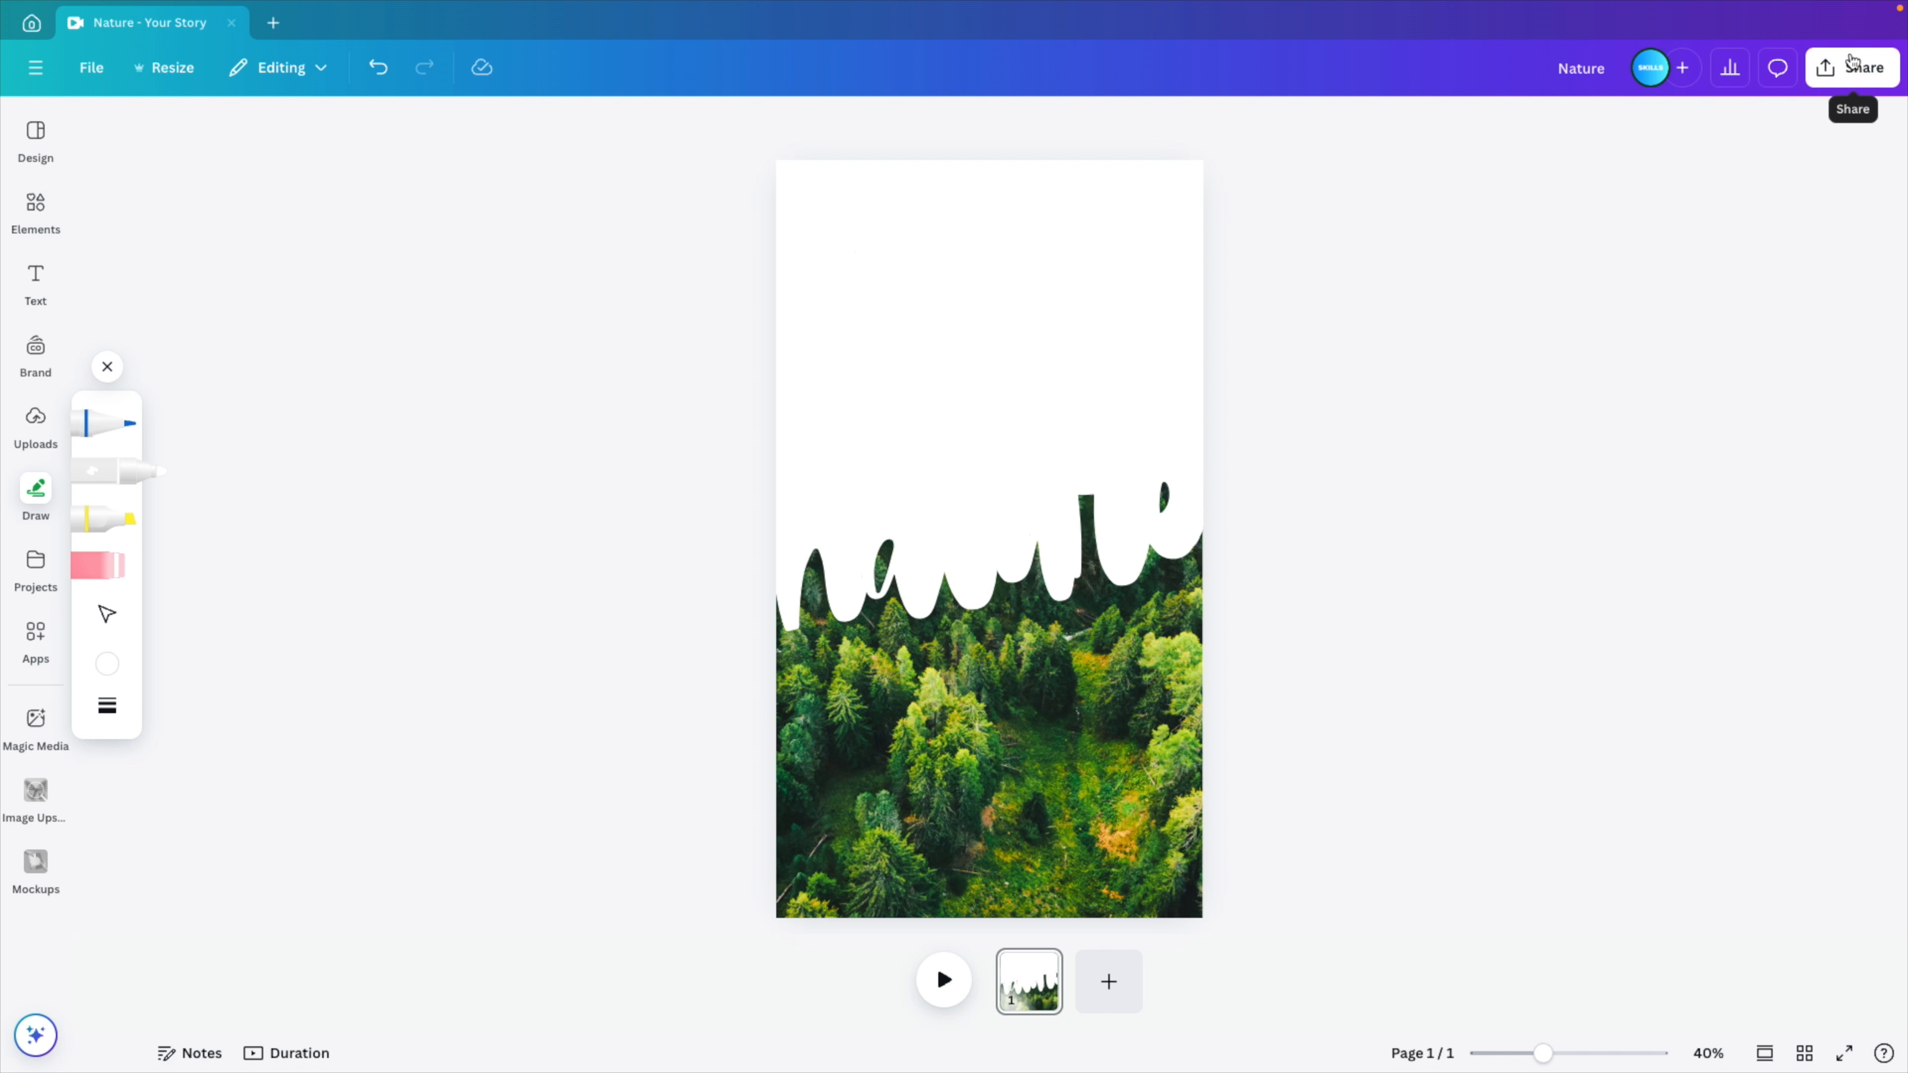
- Download the design as a PNG at 1,080 × 1,920 px
{"action": "left_click", "coordinate": [1850, 69]}
{"action": "left_click", "coordinate": [1556, 480]}
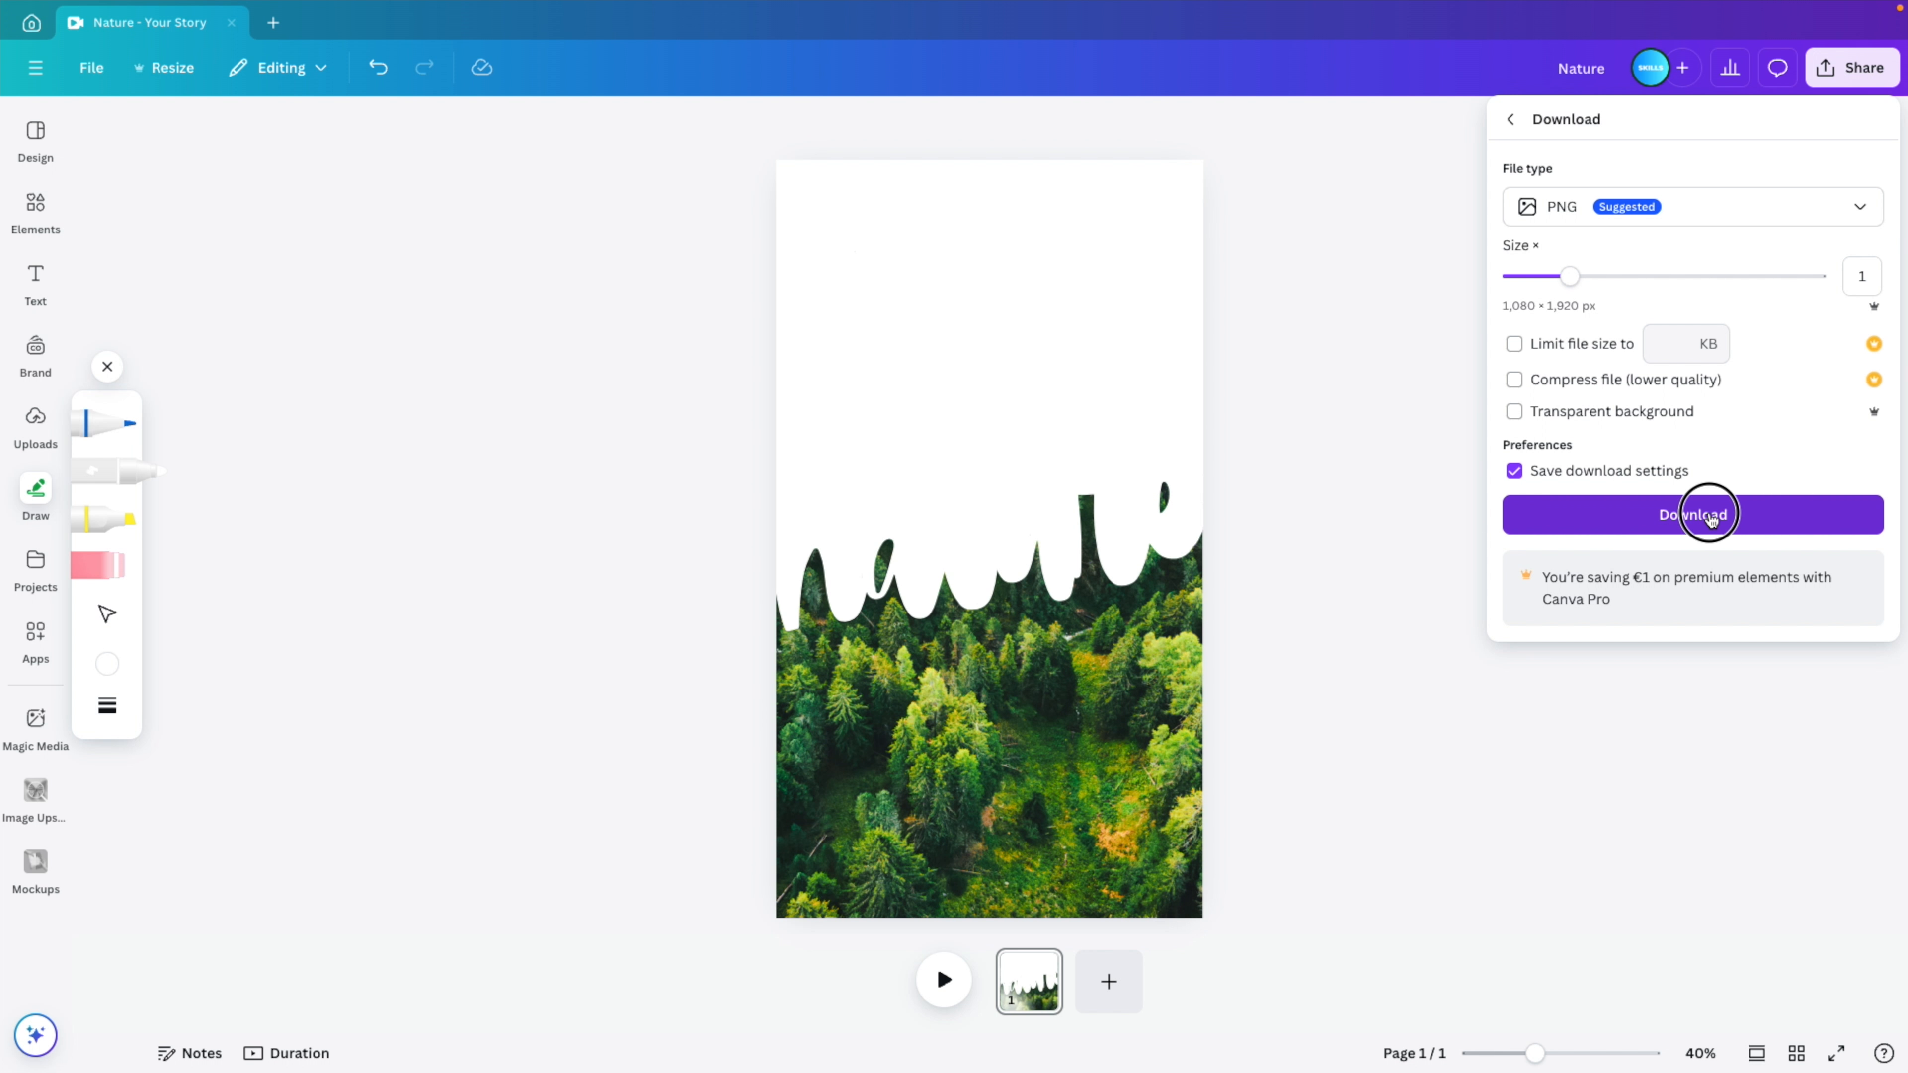
{"action": "left_click", "coordinate": [1709, 517]}
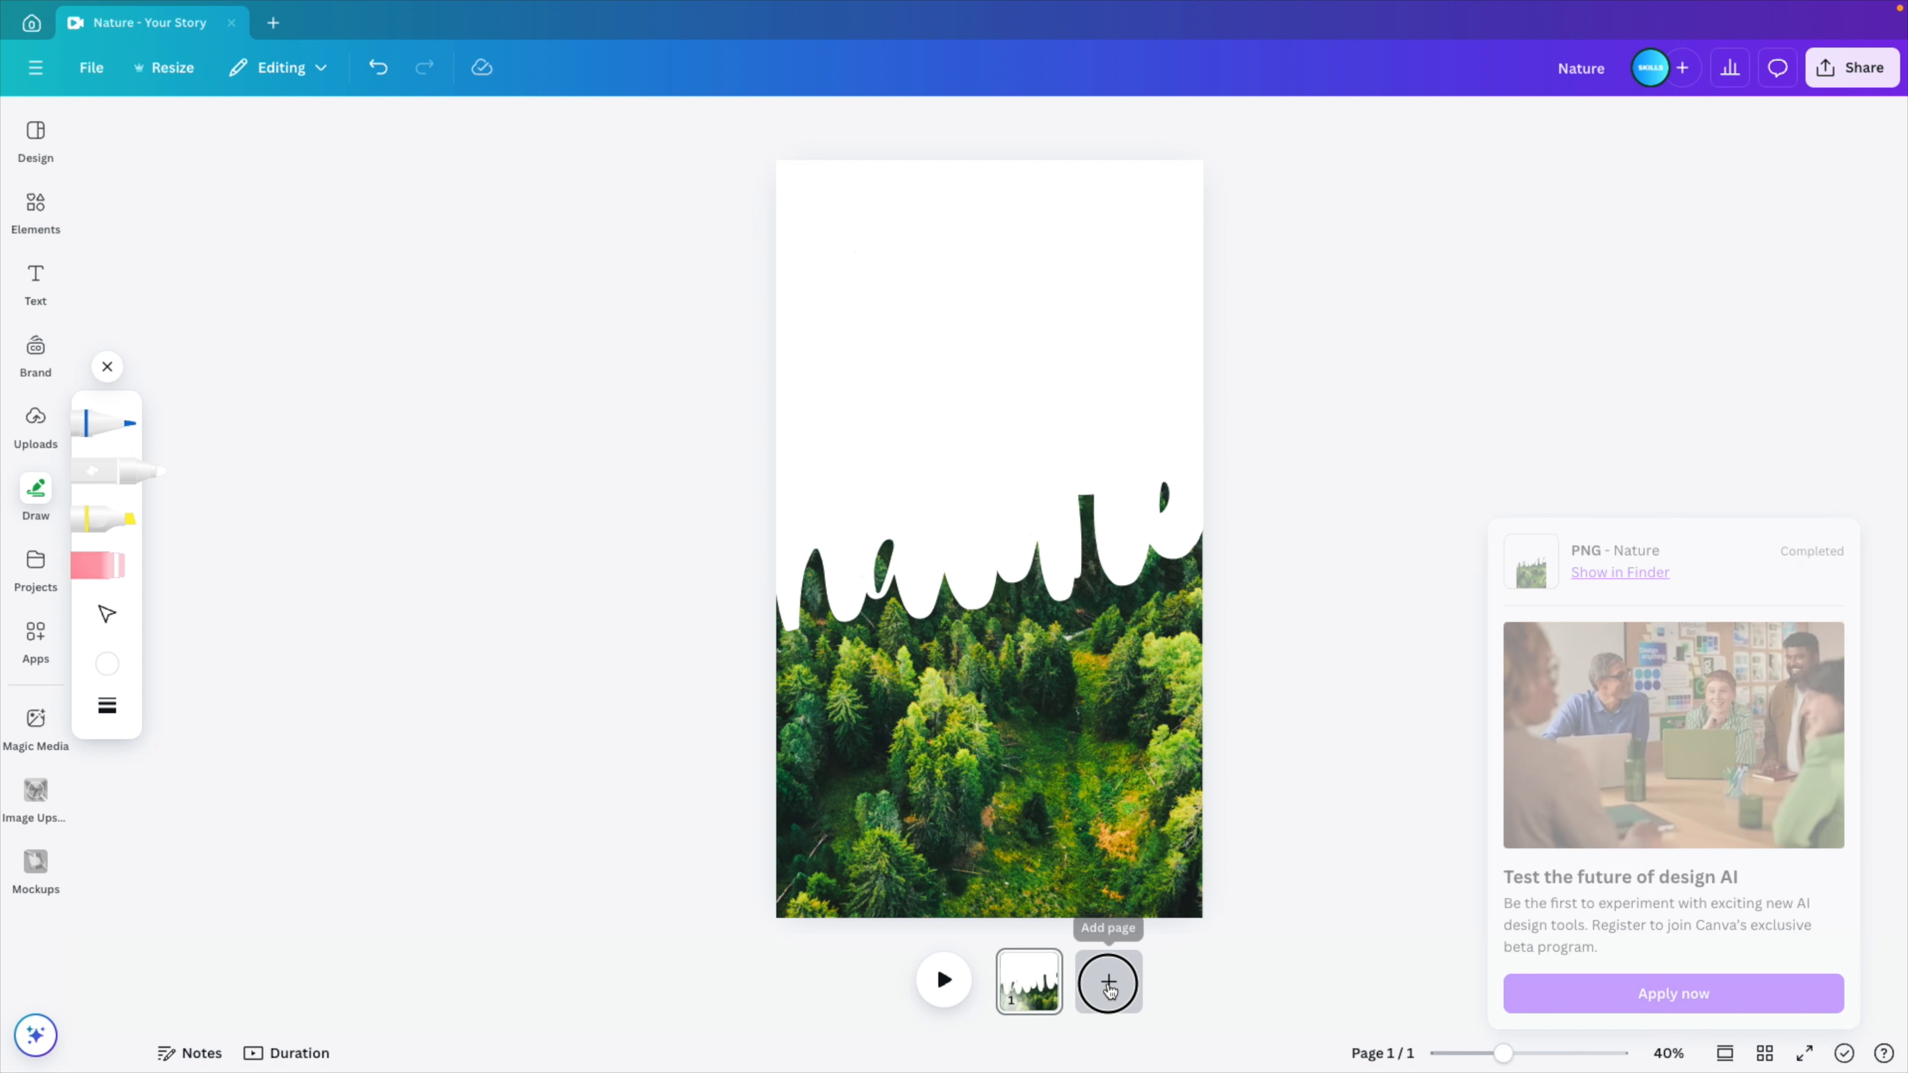
- Add a second page and place the downloaded PNG of the design on it
{"action": "left_click", "coordinate": [1108, 985]}
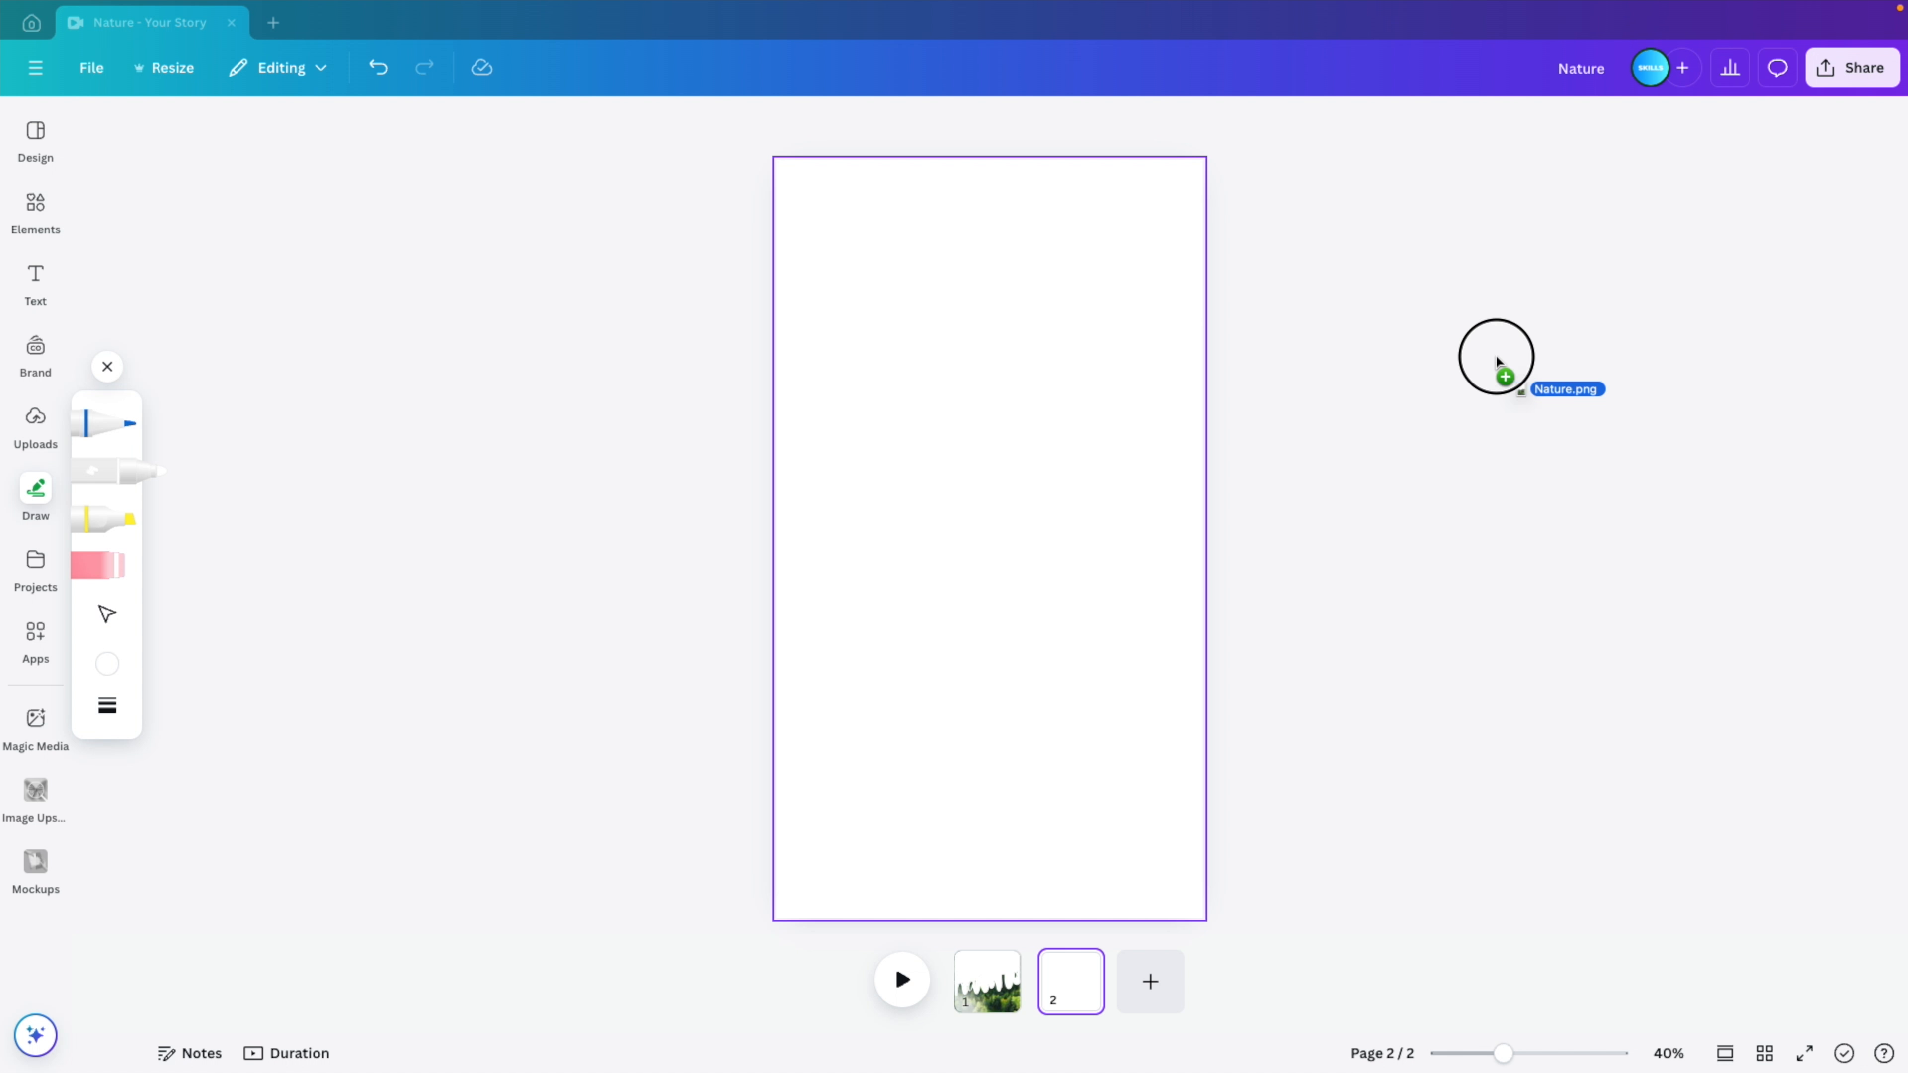
{"action": "mouse_move", "coordinate": [1495, 358]}
{"action": "left_mouse_down"}
{"action": "mouse_move", "coordinate": [1044, 290]}
{"action": "mouse_move", "coordinate": [1010, 387]}
{"action": "left_mouse_up"}
{"action": "left_click_drag", "start_coordinate": [1134, 302], "coordinate": [1153, 249]}
- Set the second page's background color to light cyan from the brand color palette
{"action": "left_click", "coordinate": [944, 214]}
{"action": "left_click", "coordinate": [892, 126]}
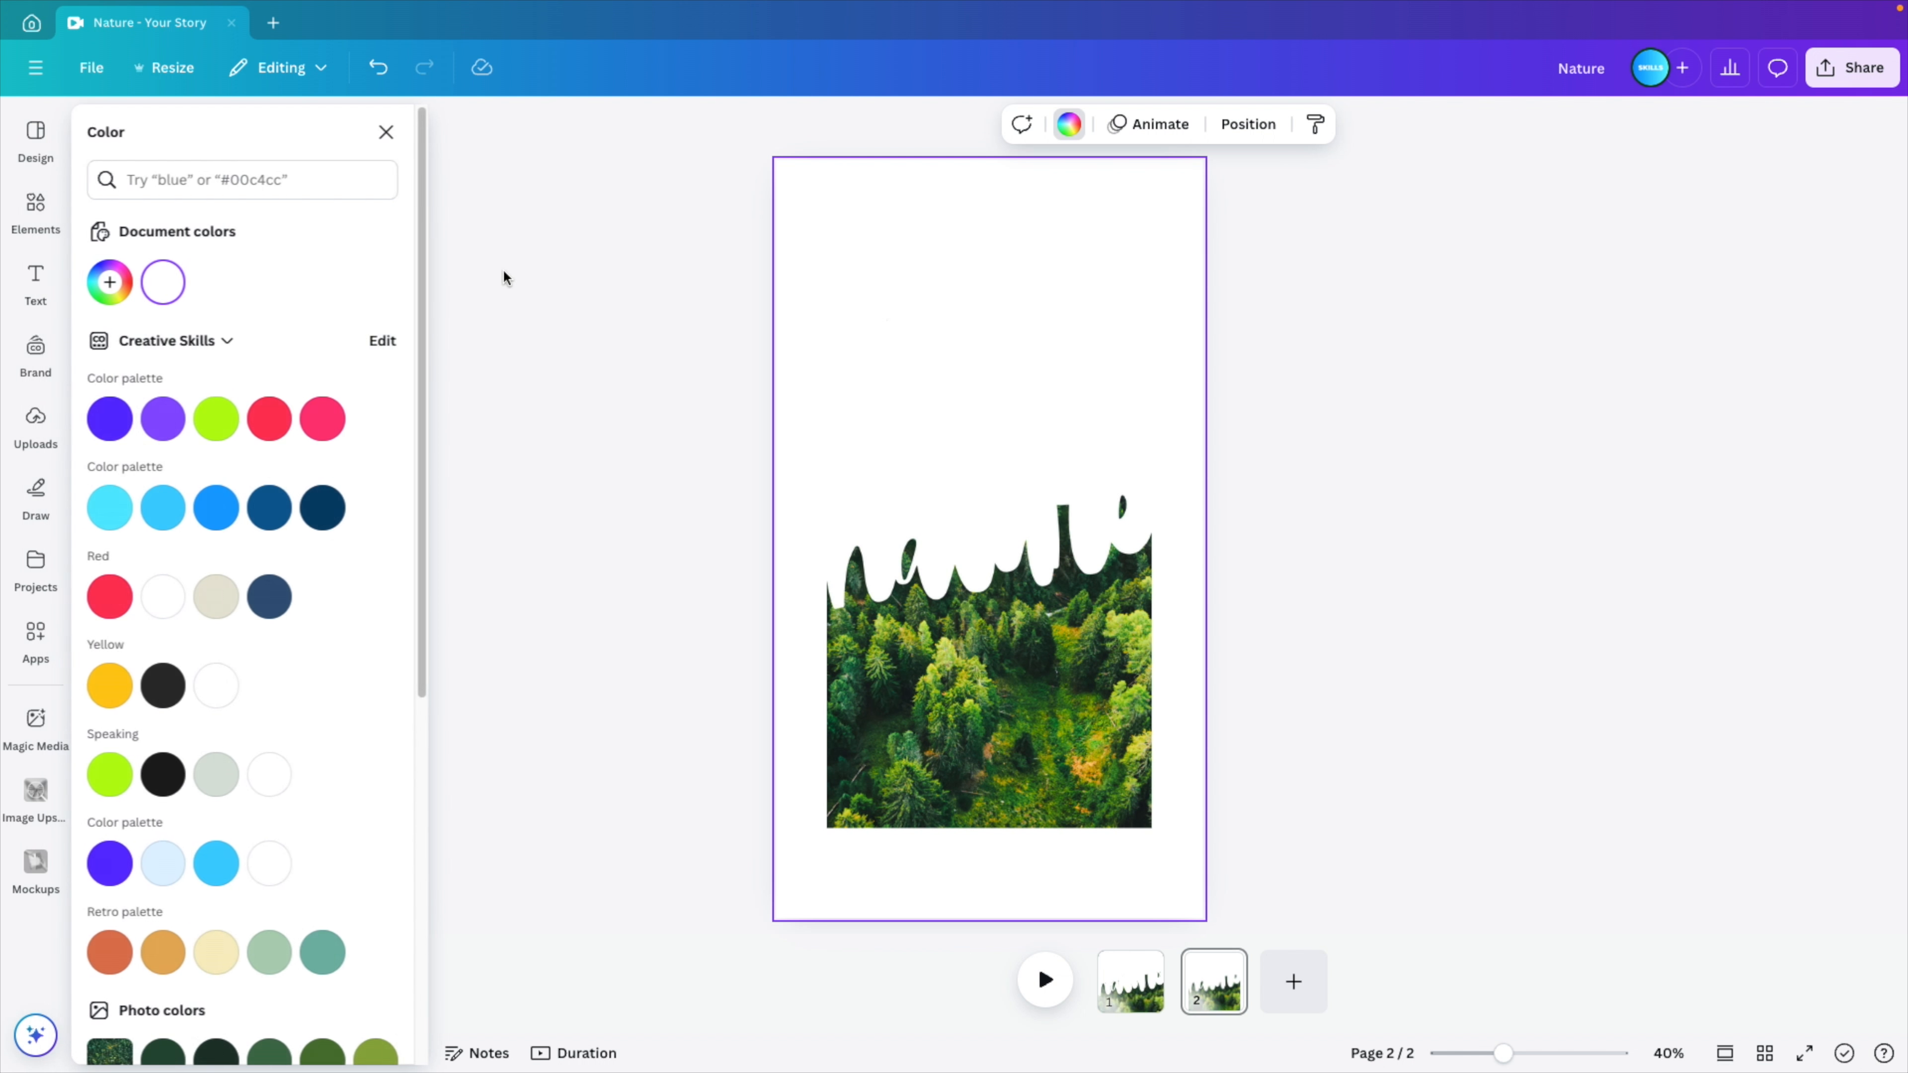
{"action": "left_click", "coordinate": [110, 507]}
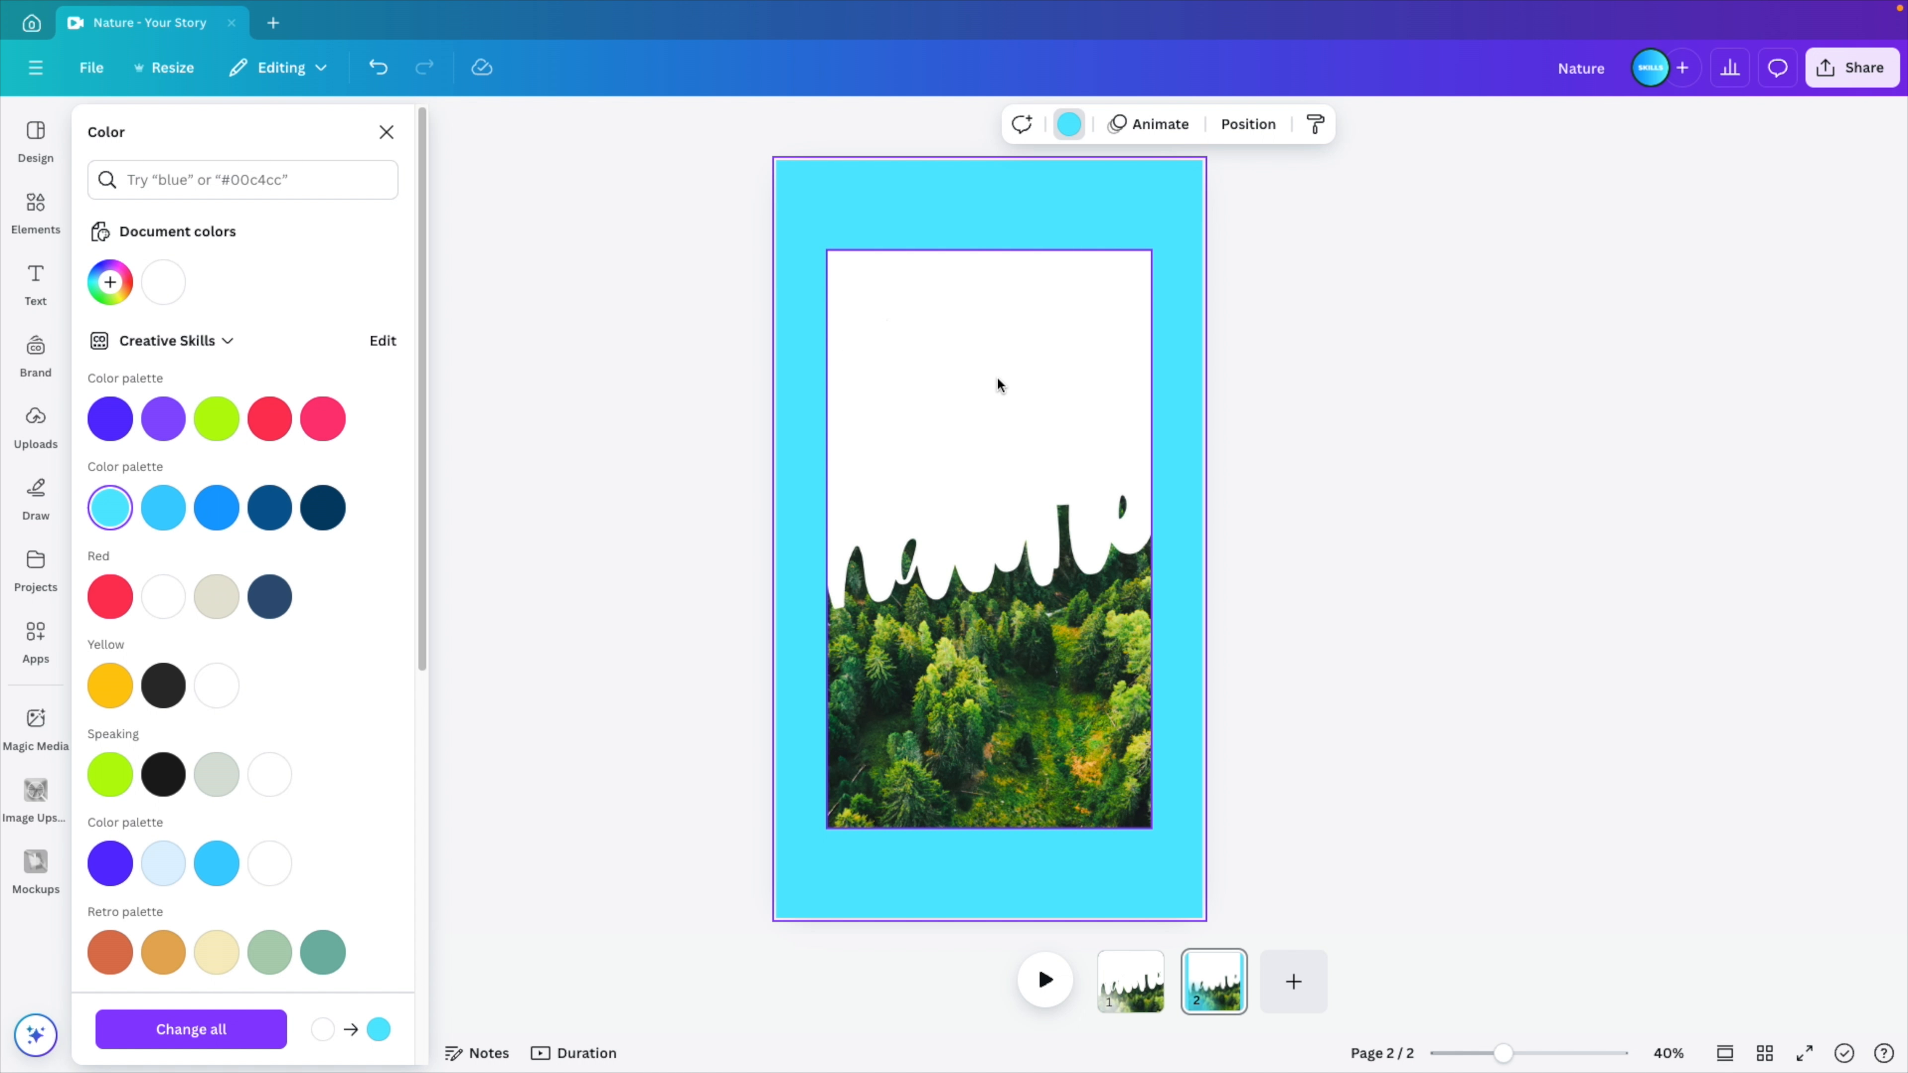
{"action": "left_click", "coordinate": [1281, 481]}
- Remove the background from the placed forest image and enlarge it to fill the page
{"action": "left_click", "coordinate": [1010, 434]}
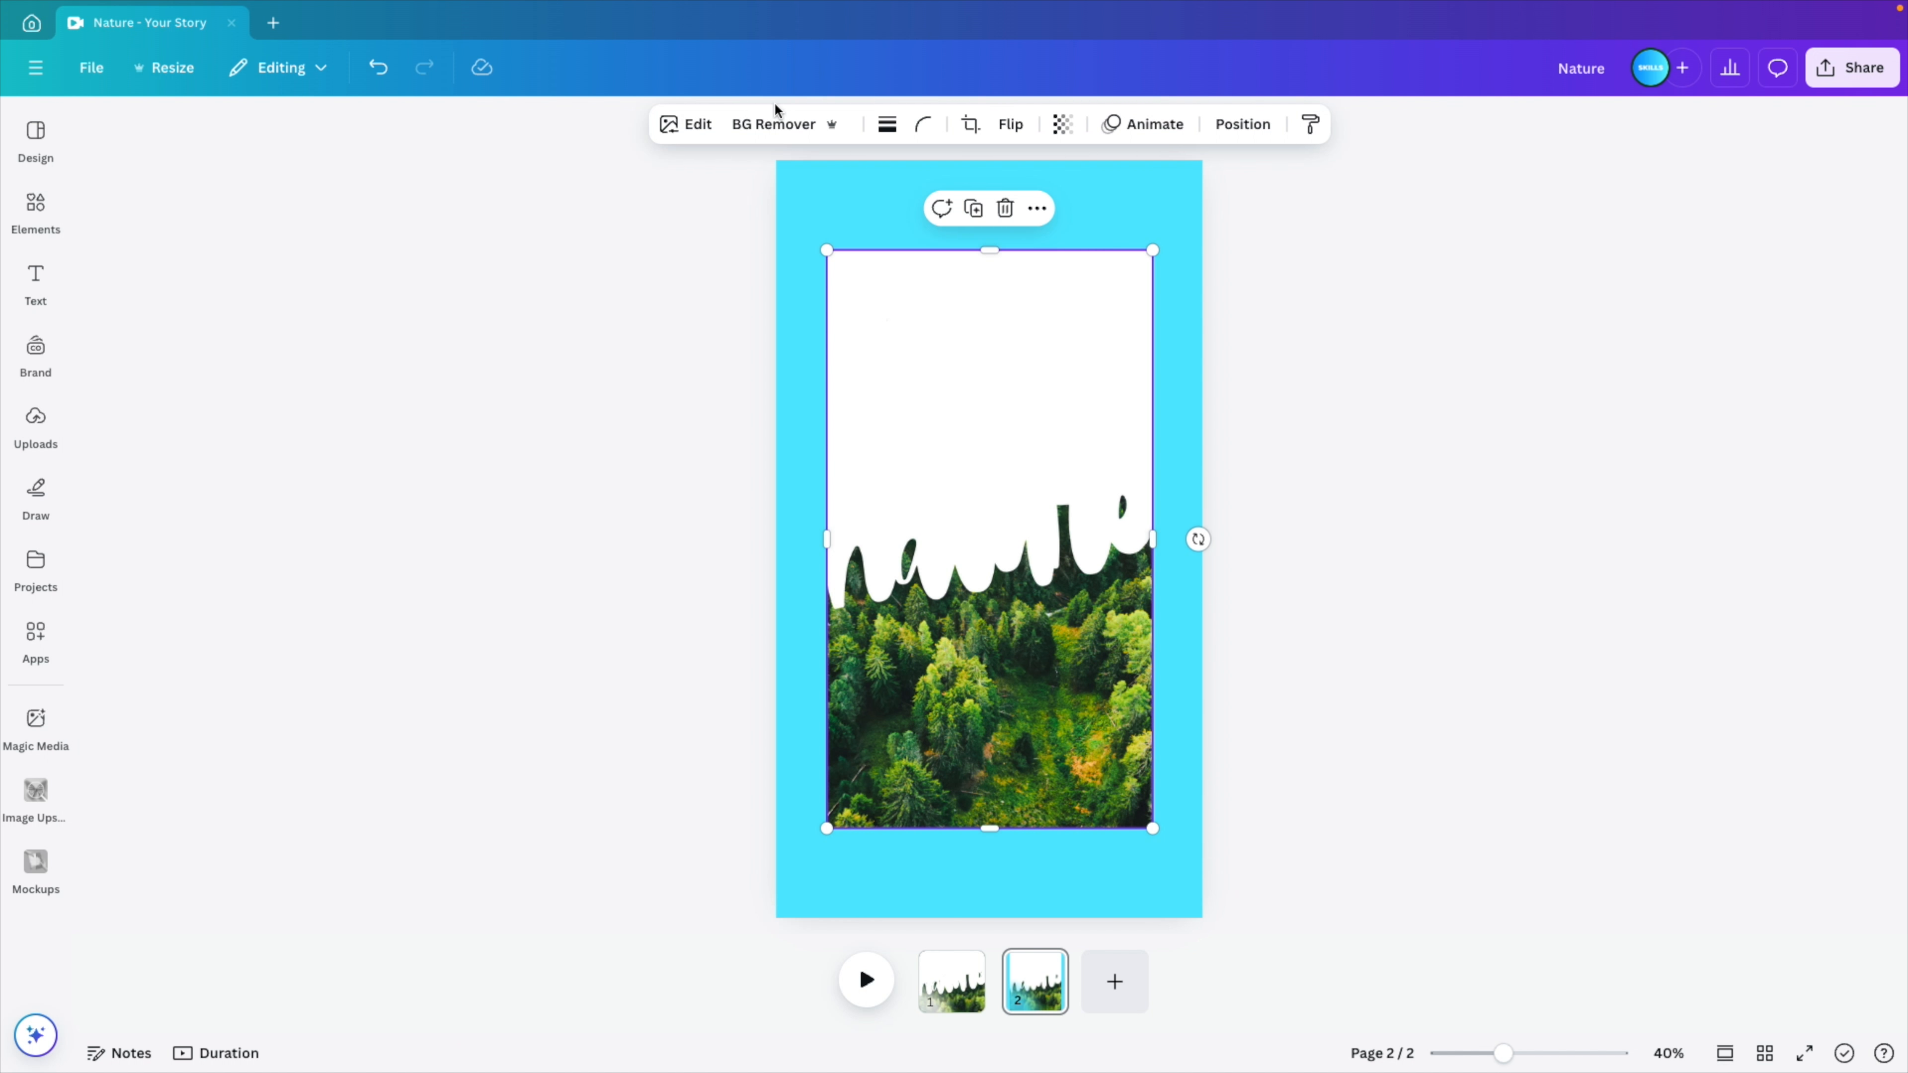
{"action": "left_click", "coordinate": [775, 124]}
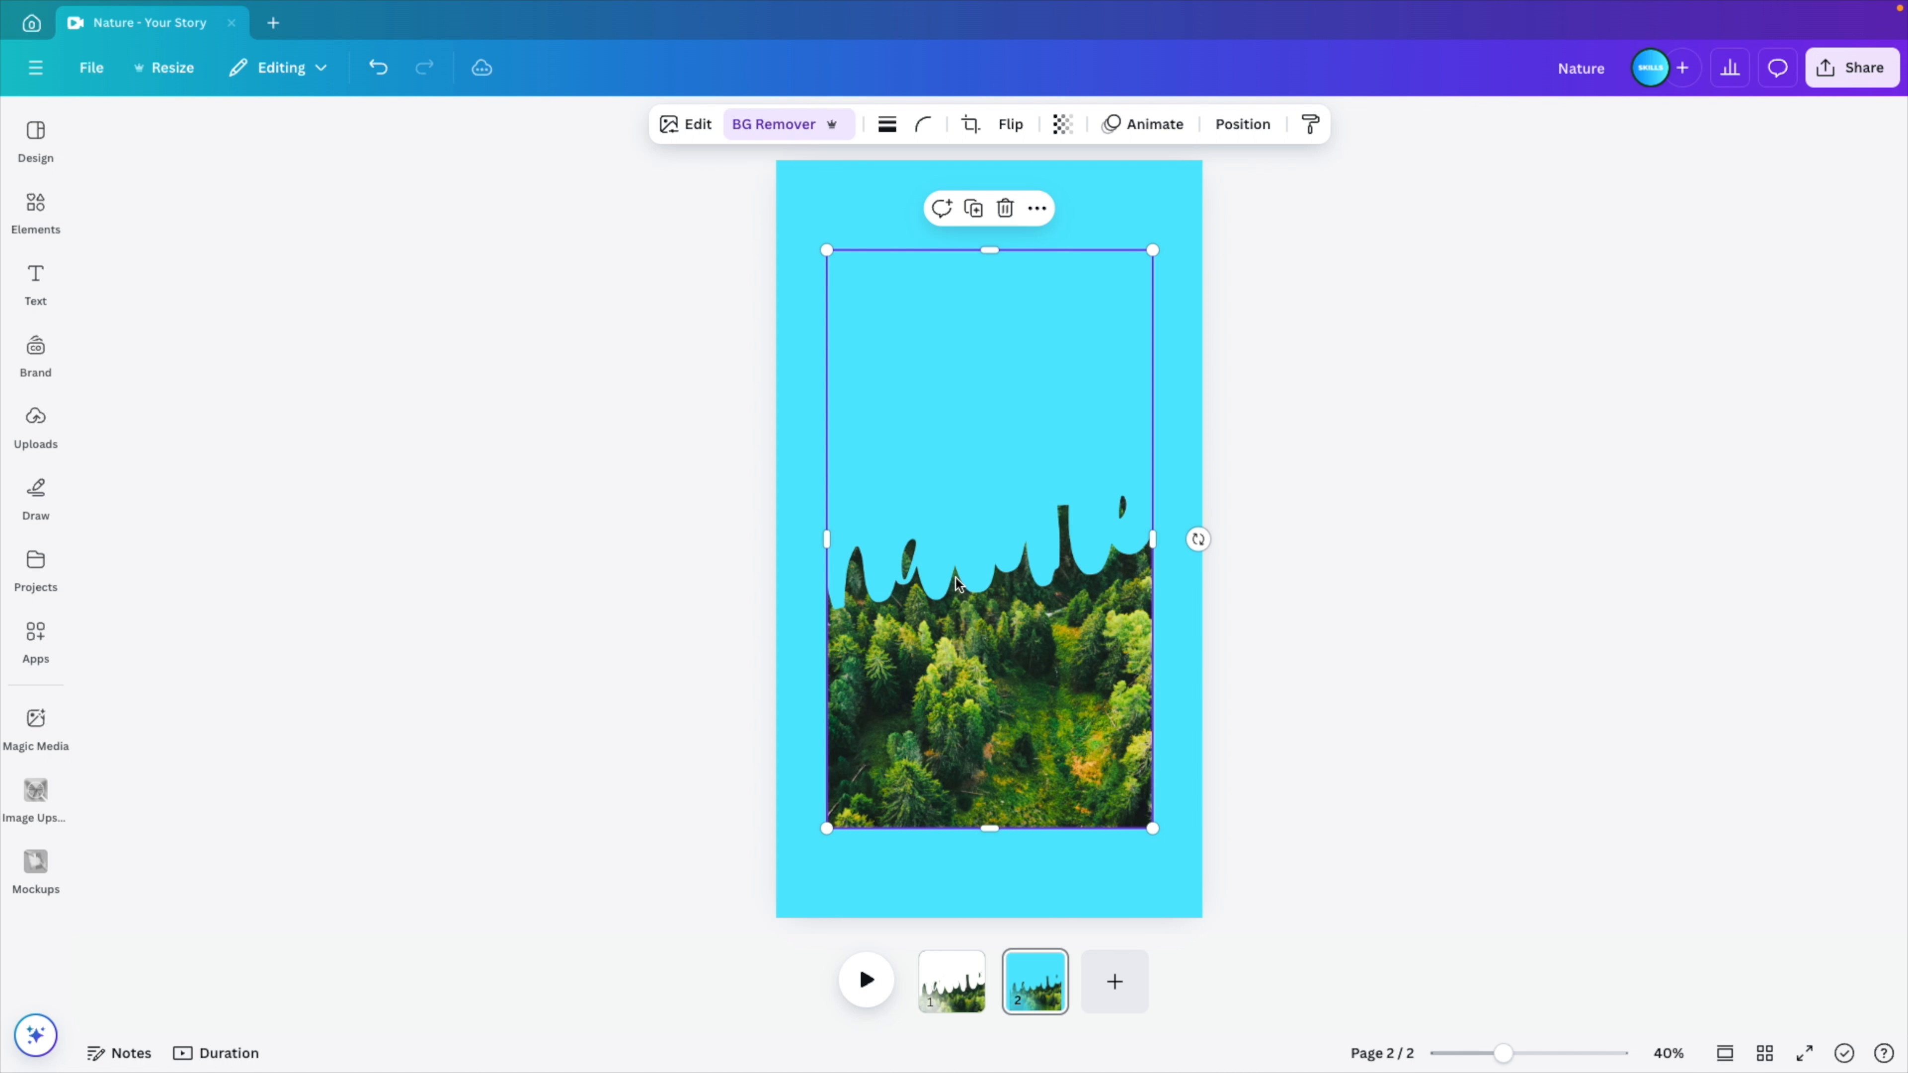
{"action": "left_click_drag", "start_coordinate": [1152, 829], "coordinate": [1225, 909]}
- Crop the forest image's top edge slightly to expose the page, and set the page background to white
{"action": "left_click_drag", "start_coordinate": [994, 161], "coordinate": [1010, 203]}
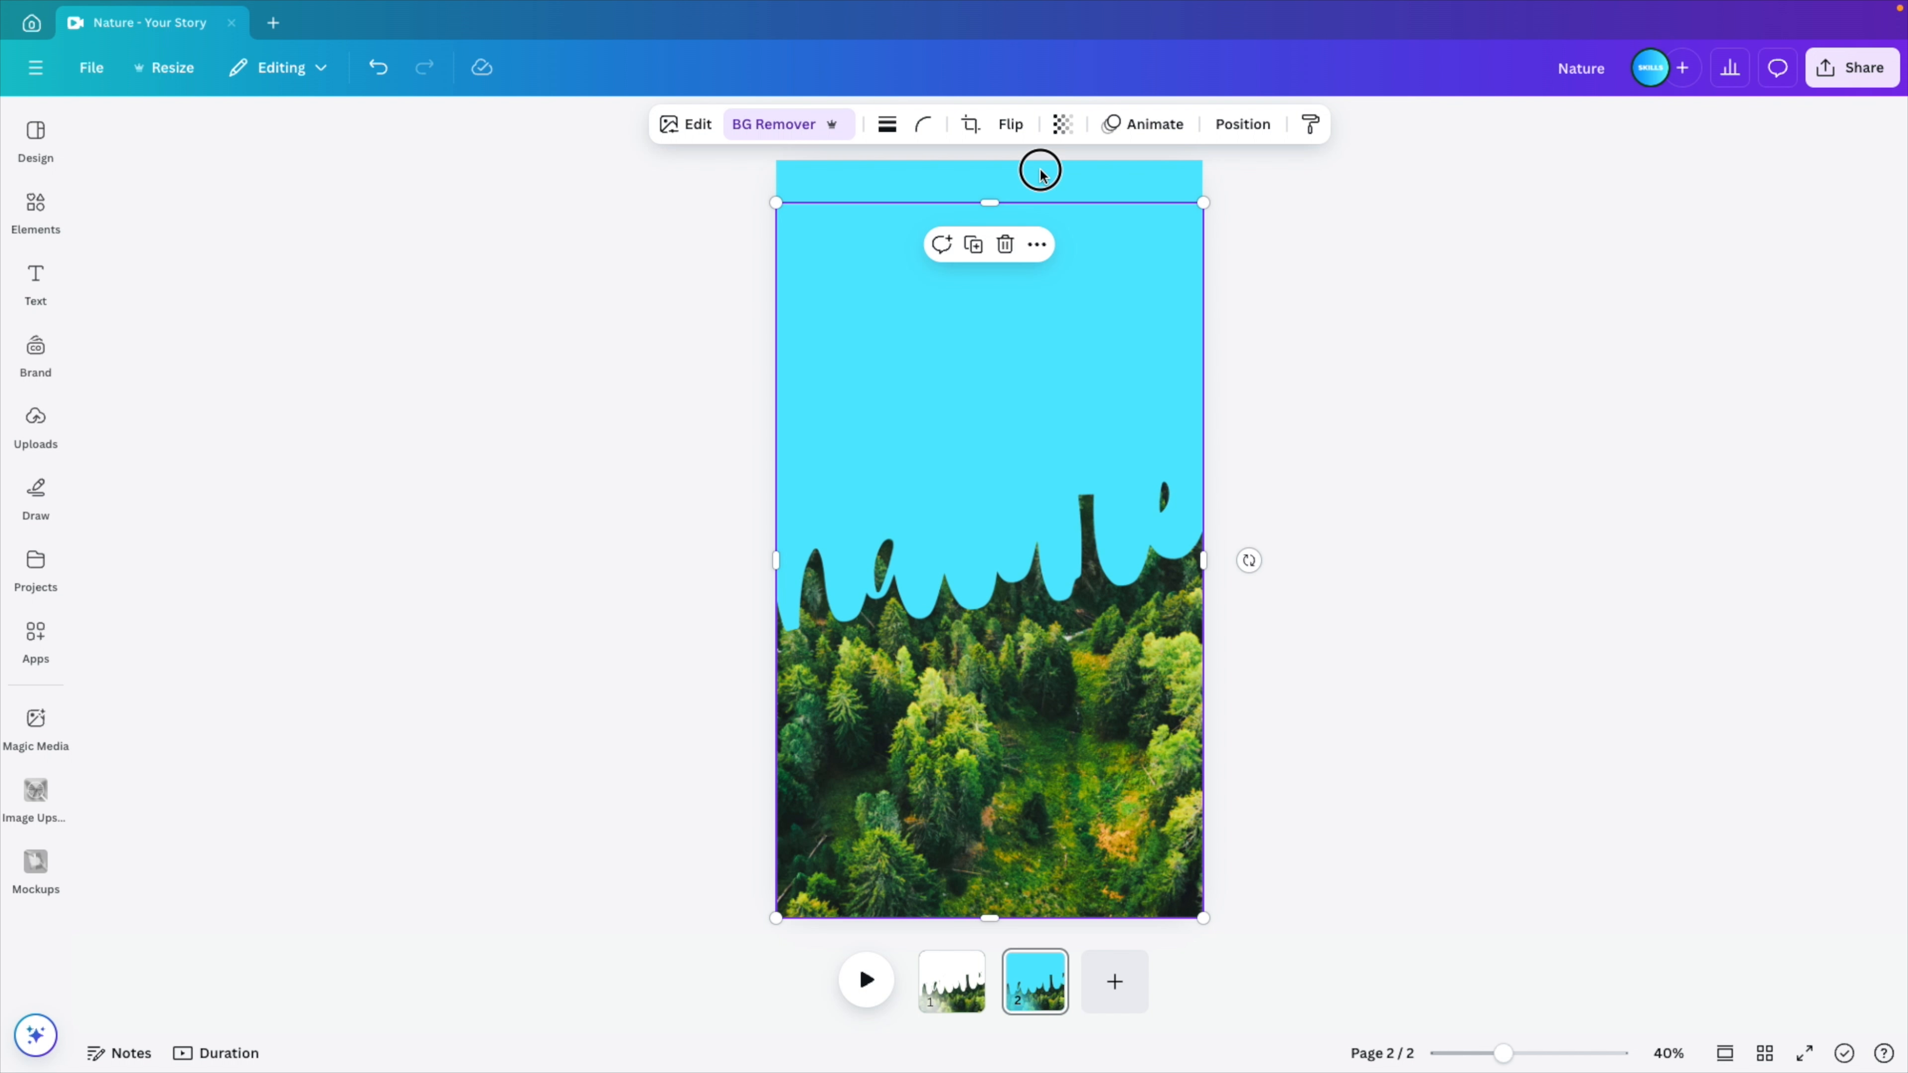
{"action": "left_click", "coordinate": [1041, 172]}
{"action": "left_click", "coordinate": [890, 126]}
{"action": "left_click", "coordinate": [218, 282]}
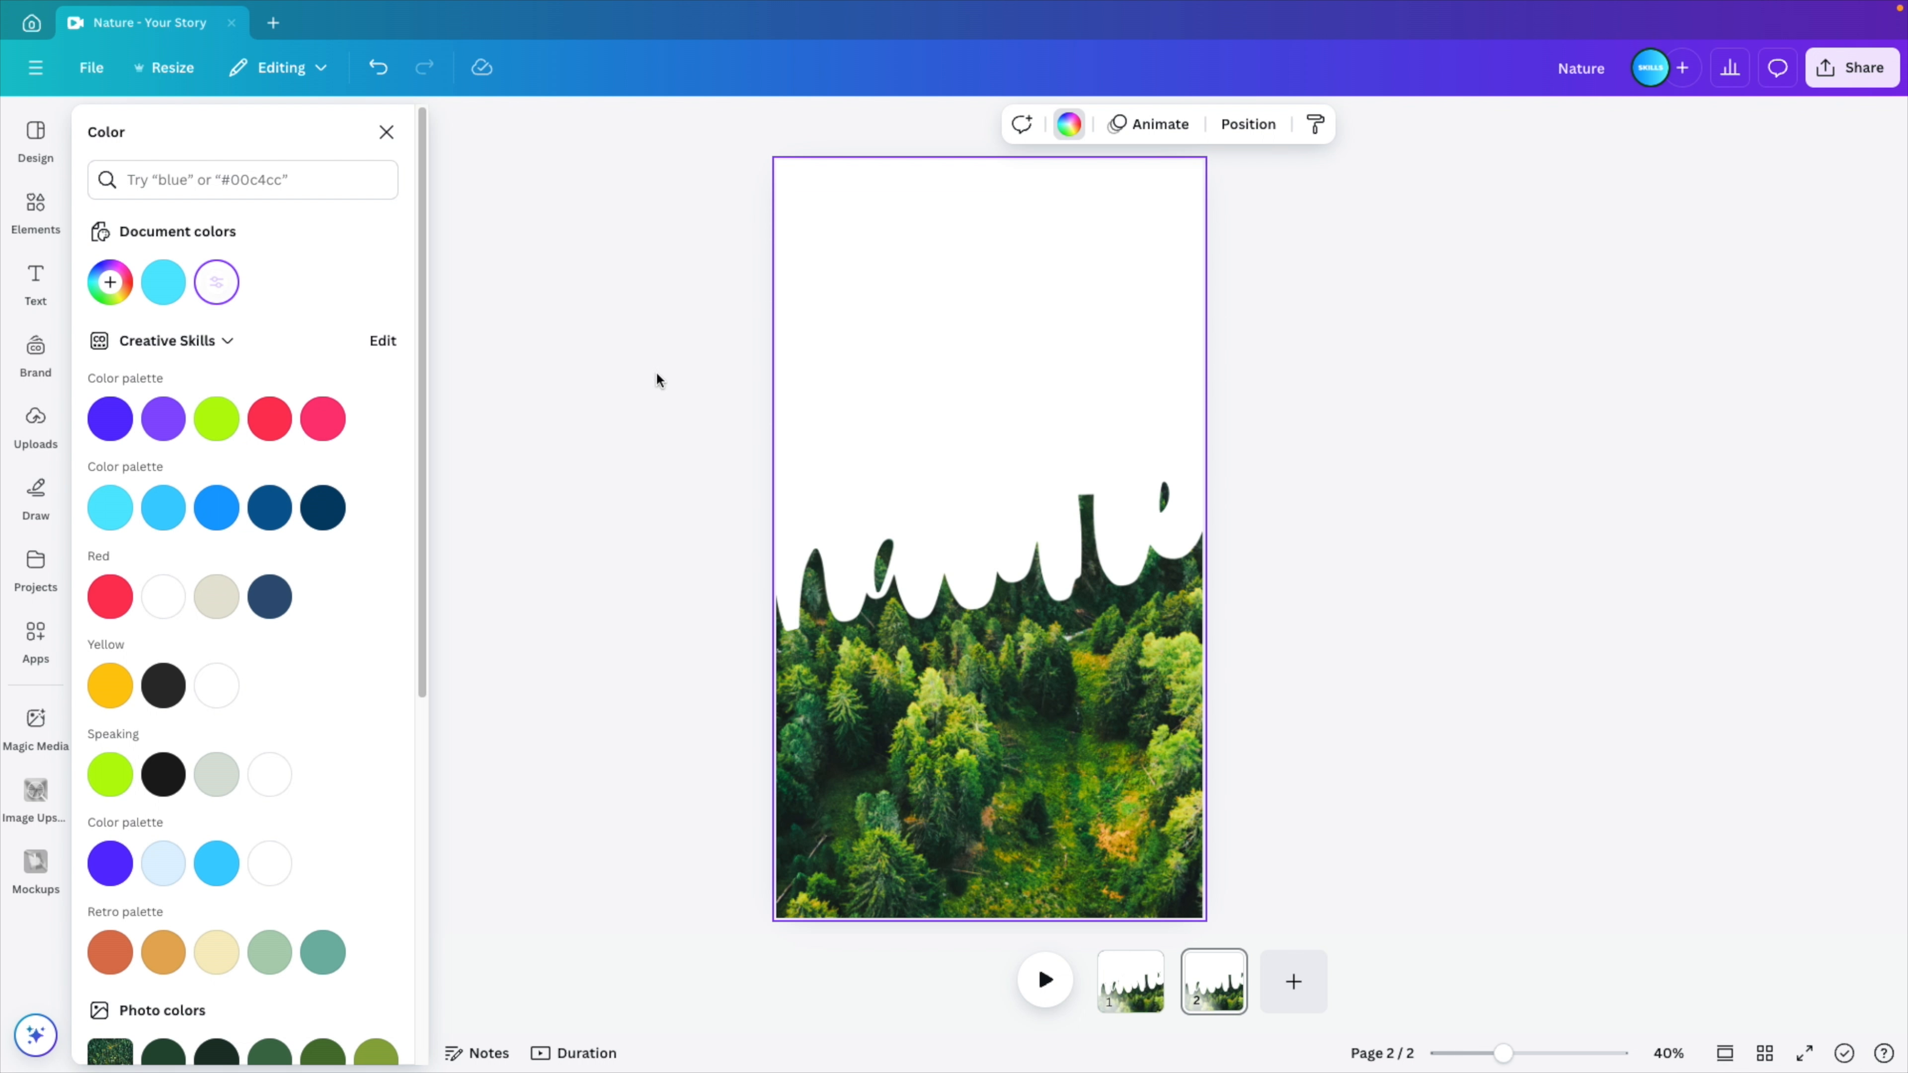
{"action": "left_click", "coordinate": [661, 380]}
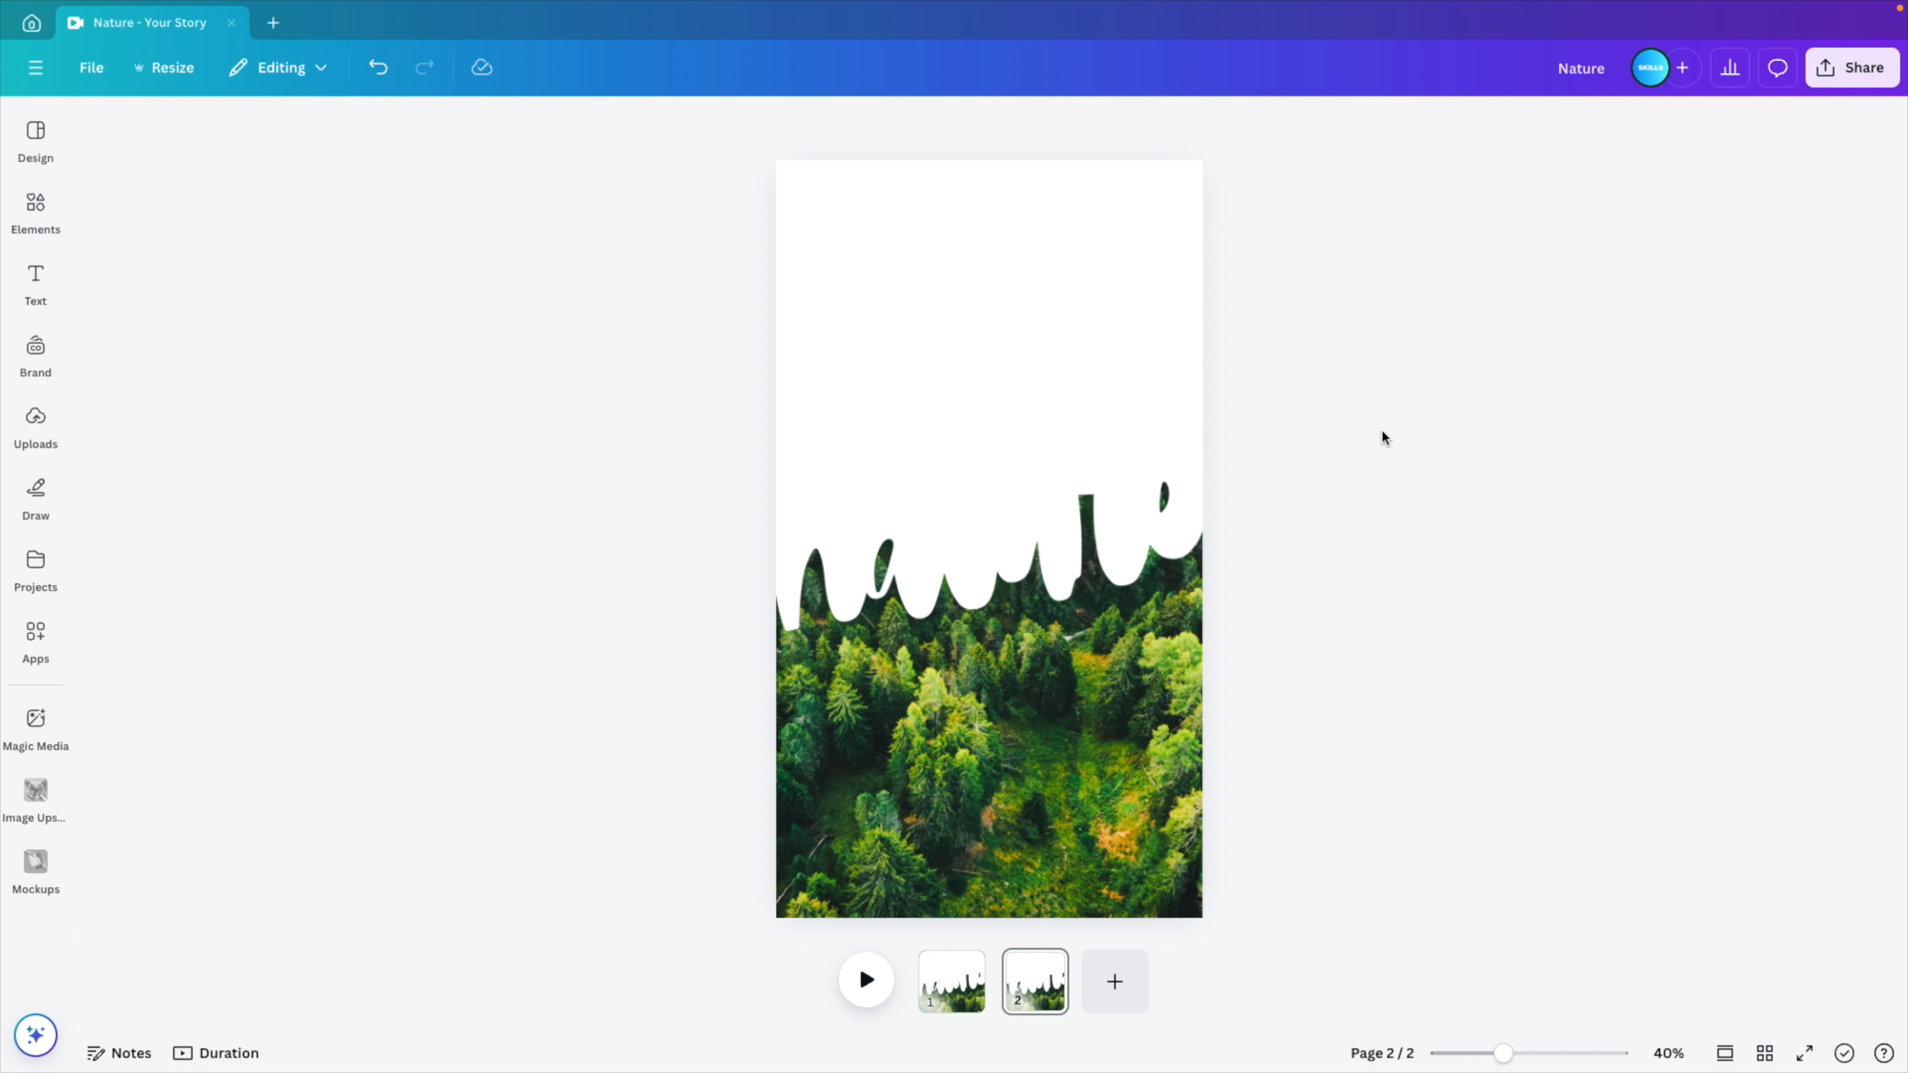
- Search the photos for "sky" and add the pink and orange cloudy sky photo to the second page
{"action": "left_click", "coordinate": [36, 210]}
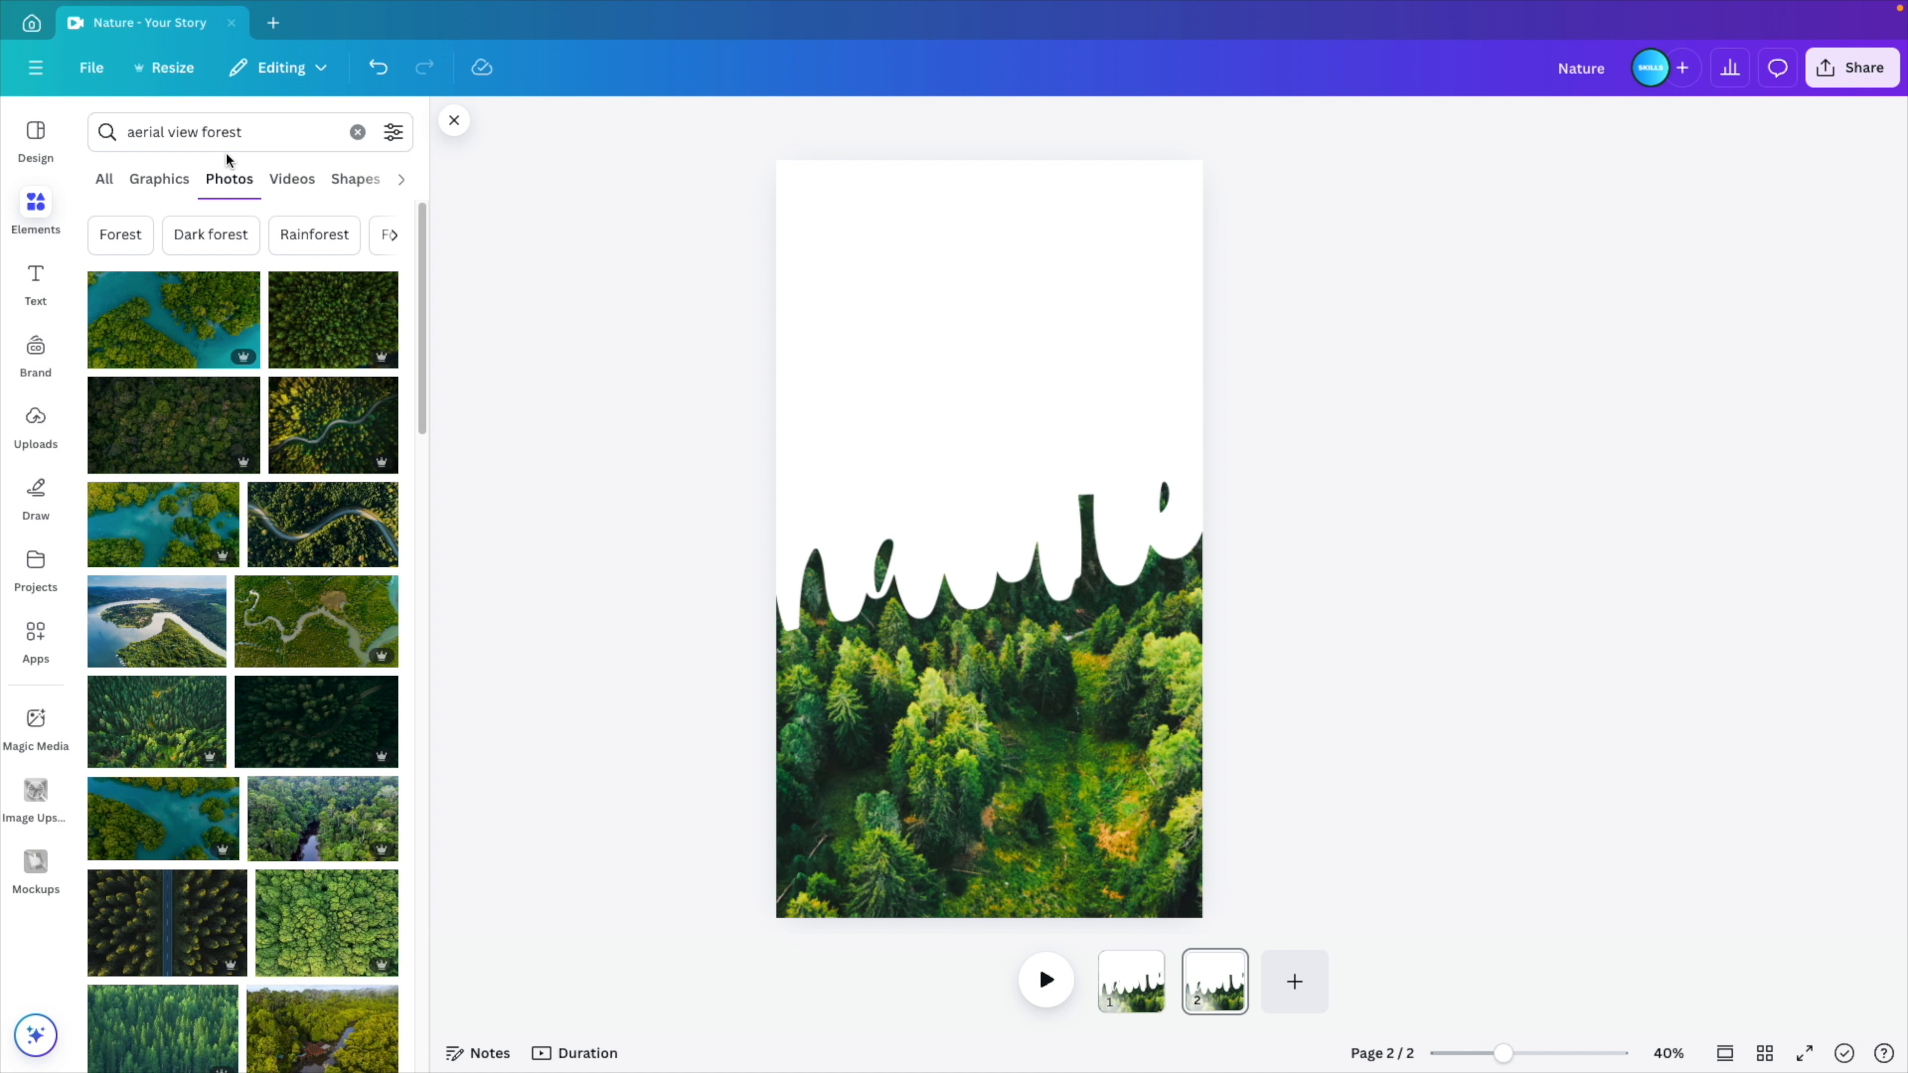
{"action": "left_click", "coordinate": [225, 134]}
{"action": "type", "text": "cloud"}
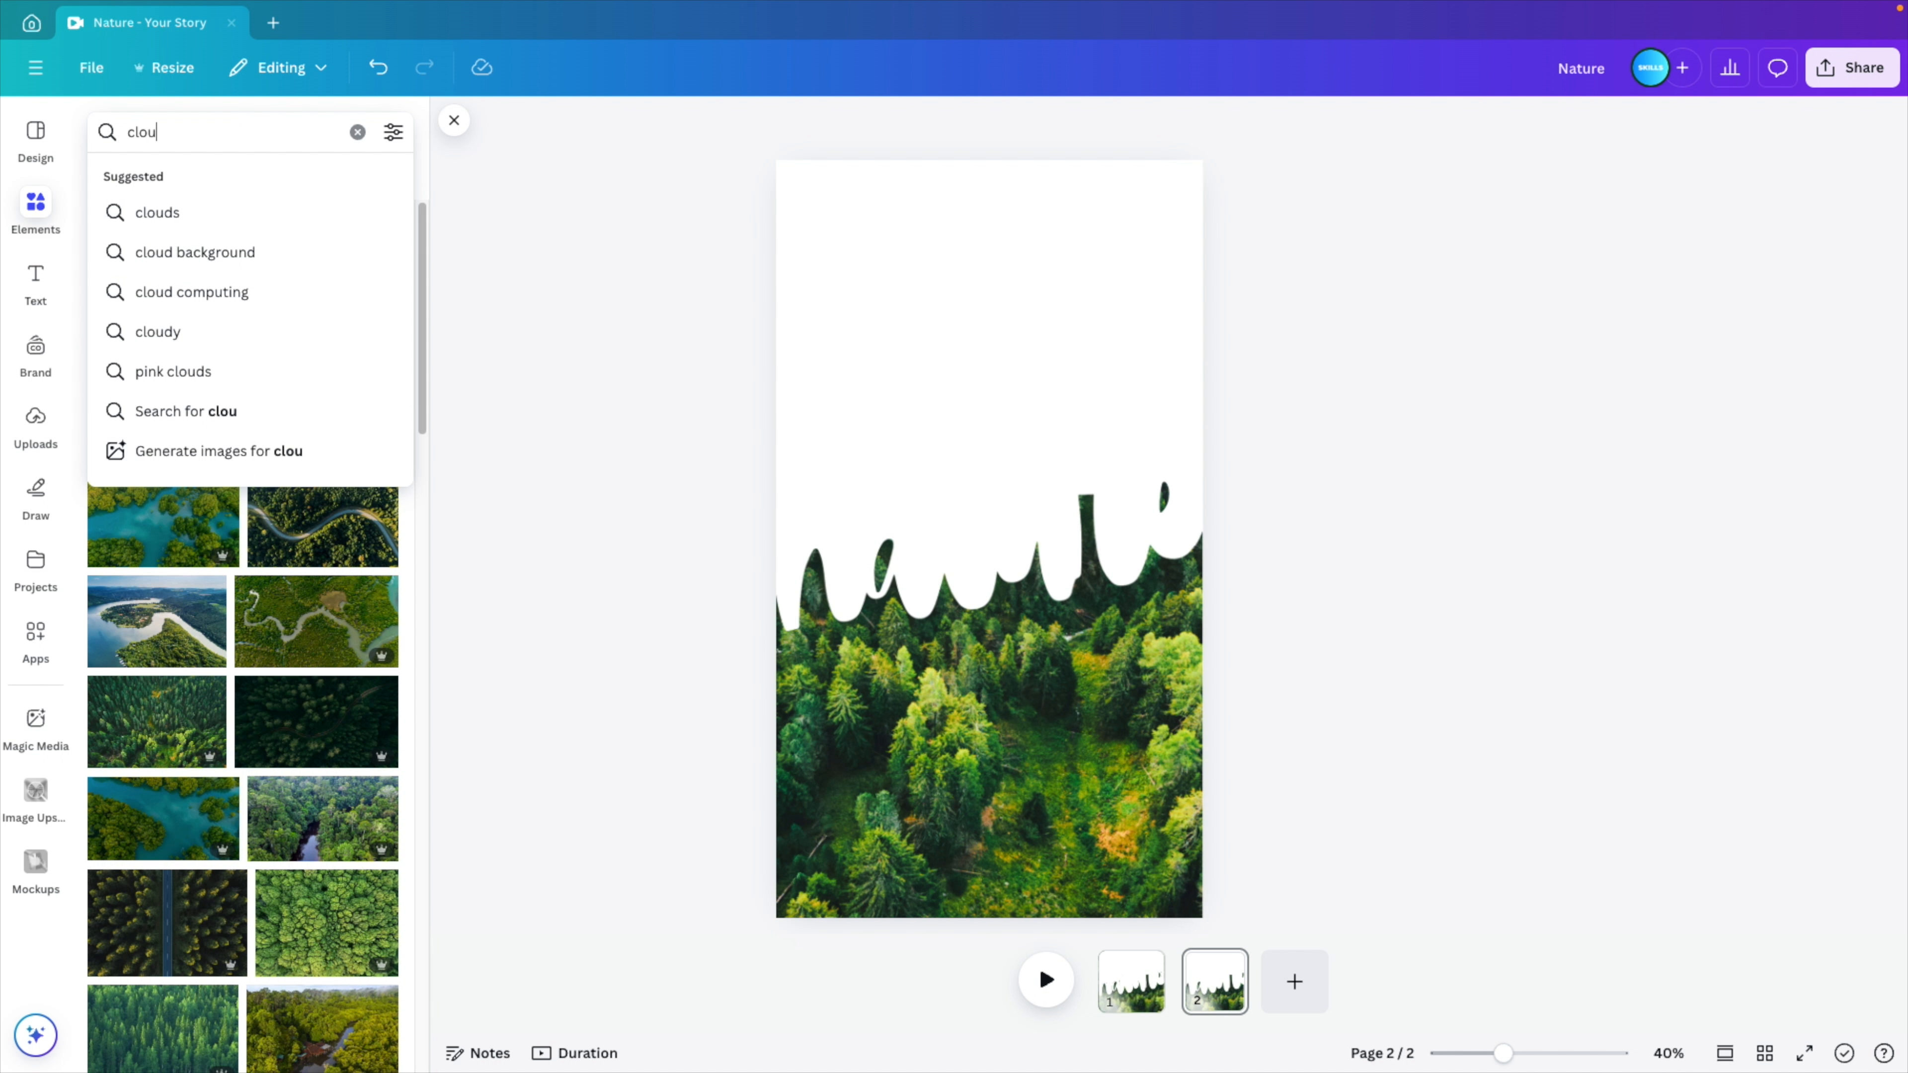
{"action": "key", "text": "BackSpace"}
{"action": "key", "text": "BackSpace"}
{"action": "key", "text": "BackSpace"}
{"action": "key", "text": "BackSpace"}
{"action": "key", "text": "BackSpace"}
{"action": "type", "text": "sky"}
{"action": "key", "text": "Return"}
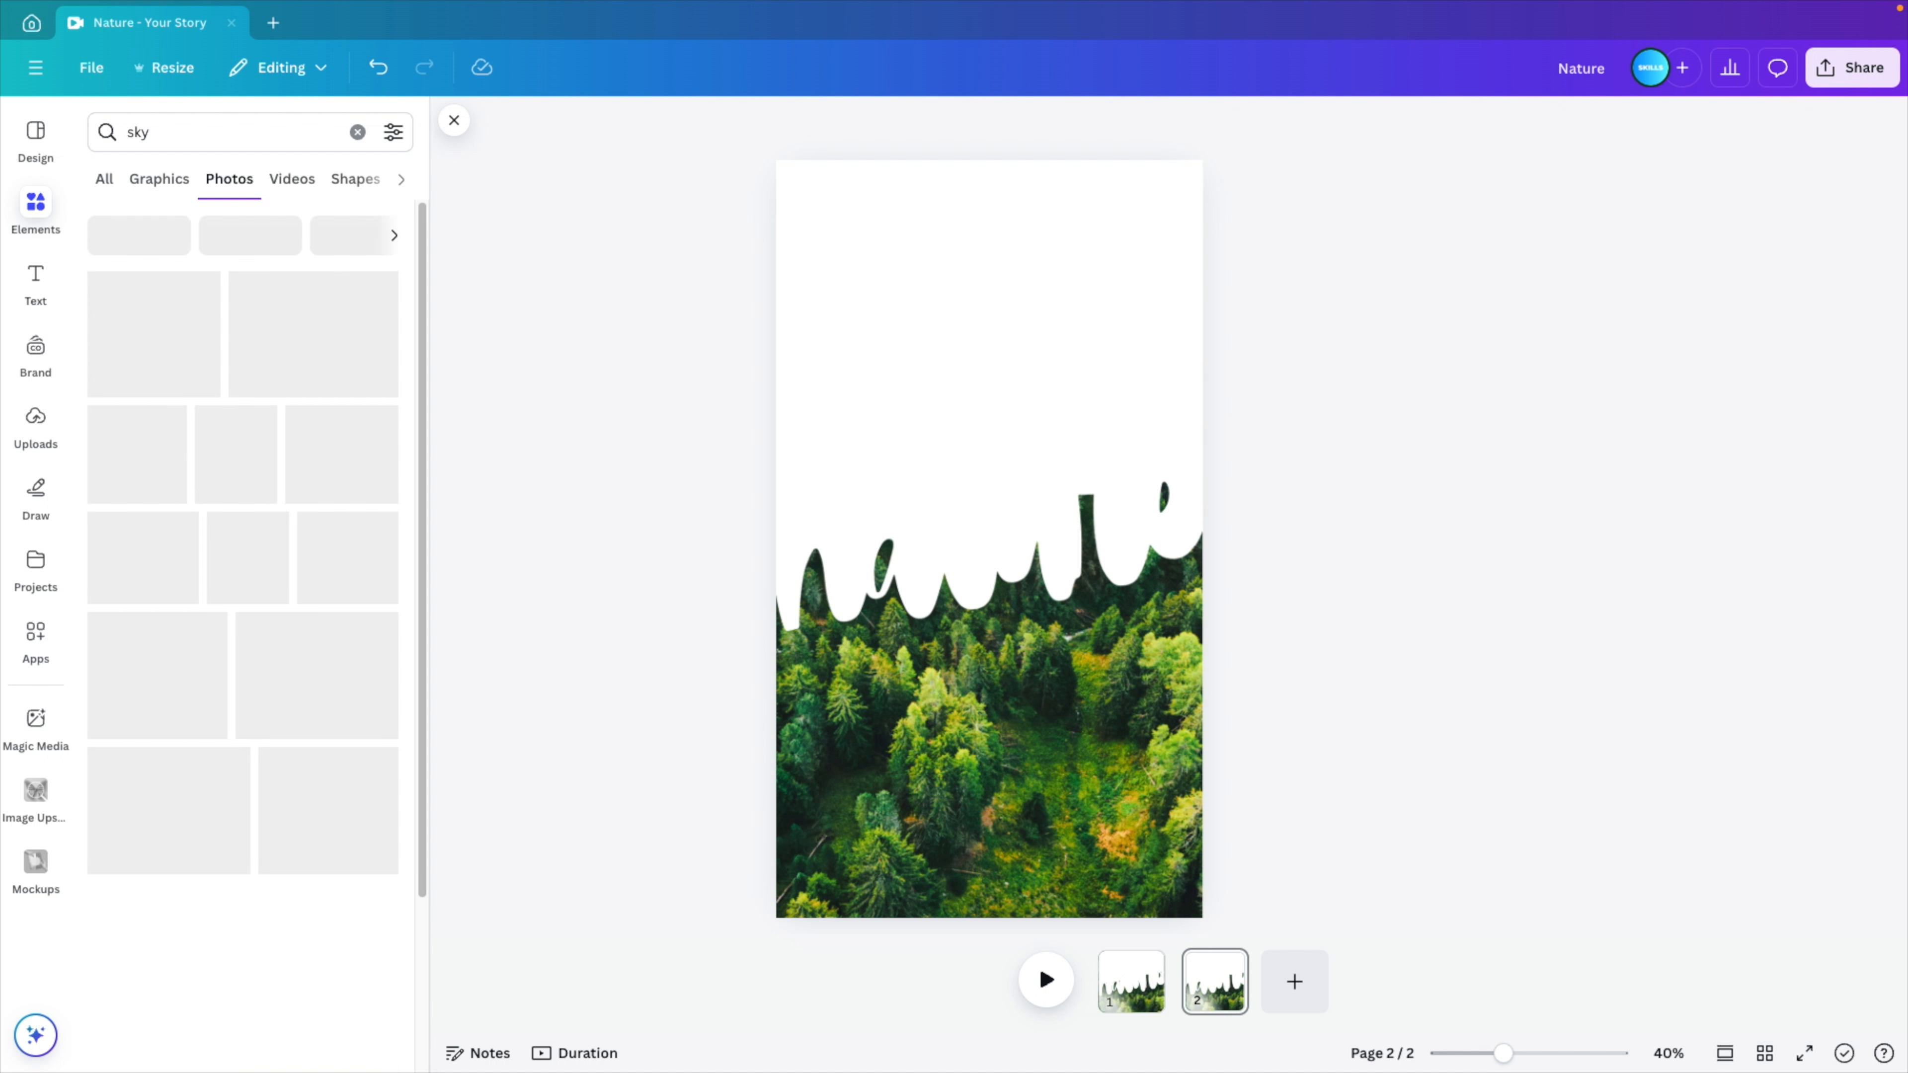
{"action": "scroll", "coordinate": [135, 505], "scroll_direction": "down", "scroll_amount": 8}
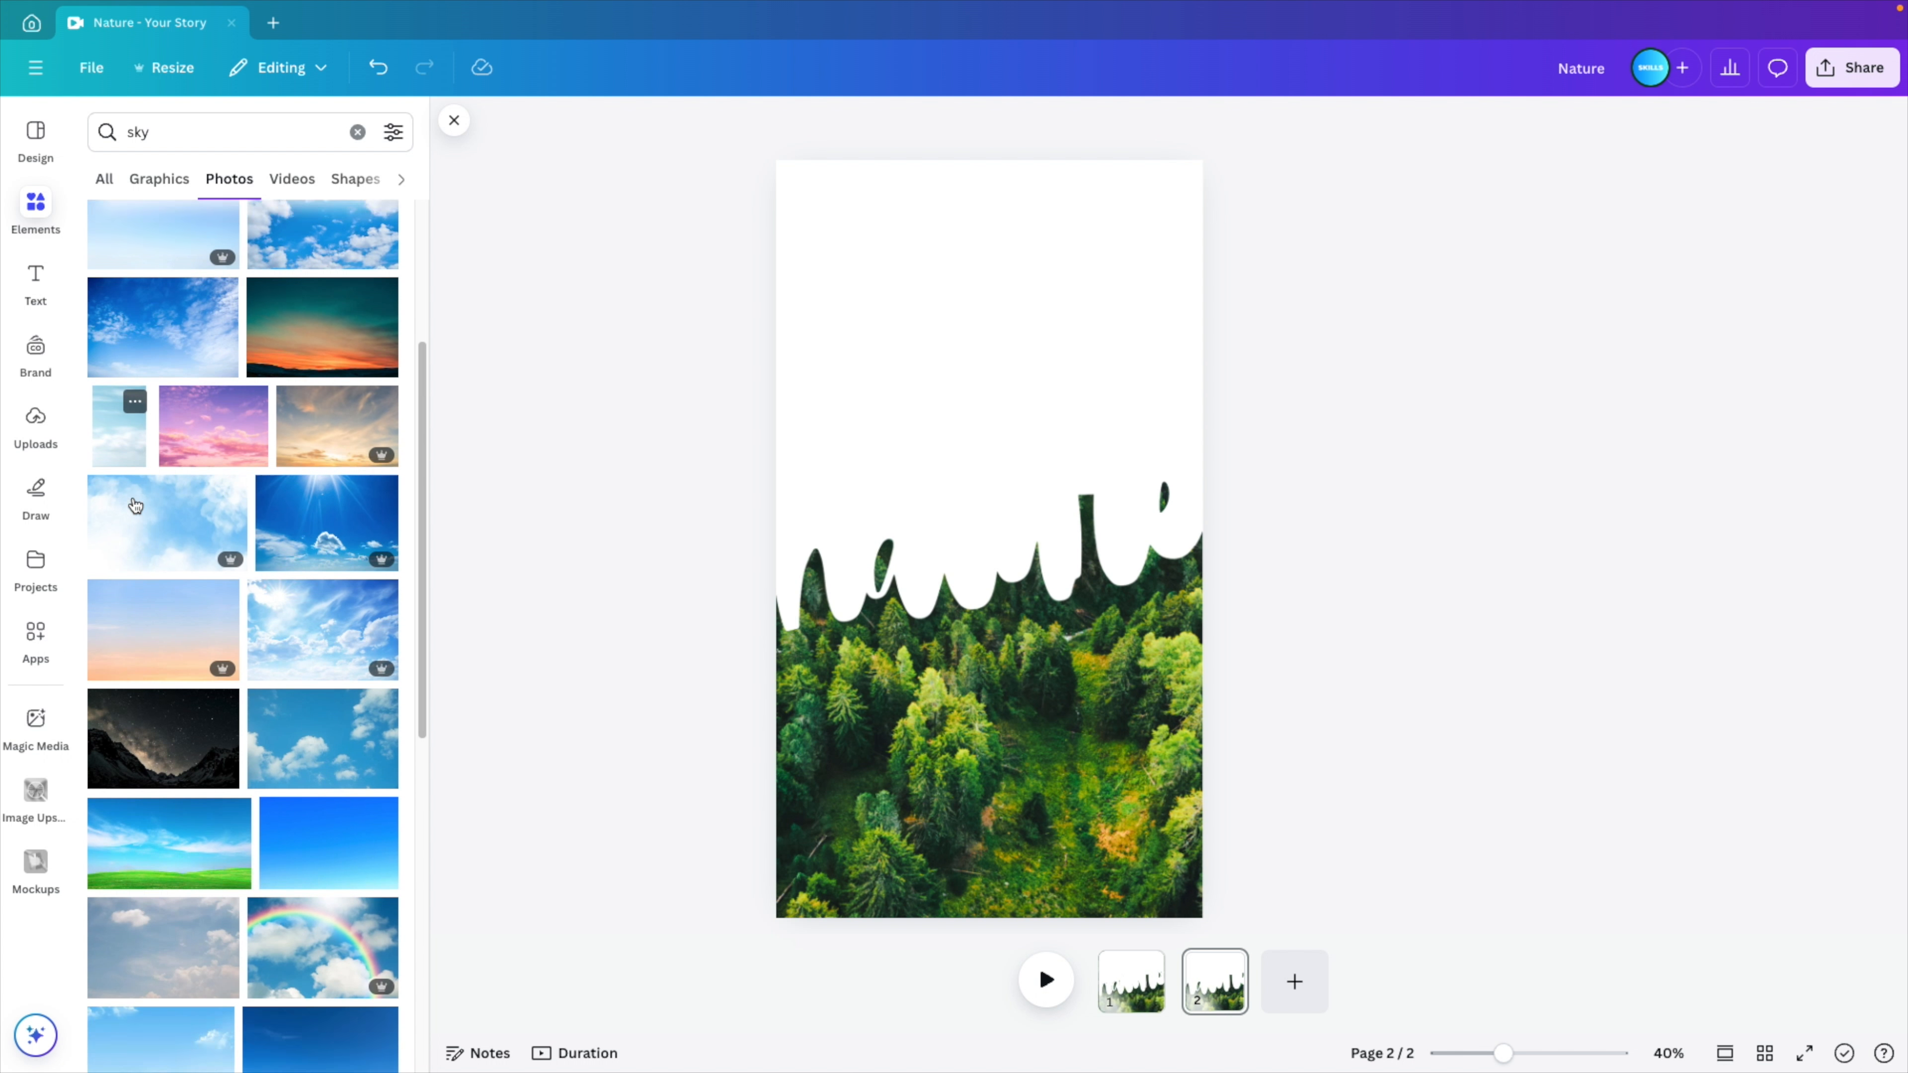
{"action": "scroll", "coordinate": [212, 721], "scroll_direction": "down", "scroll_amount": 2}
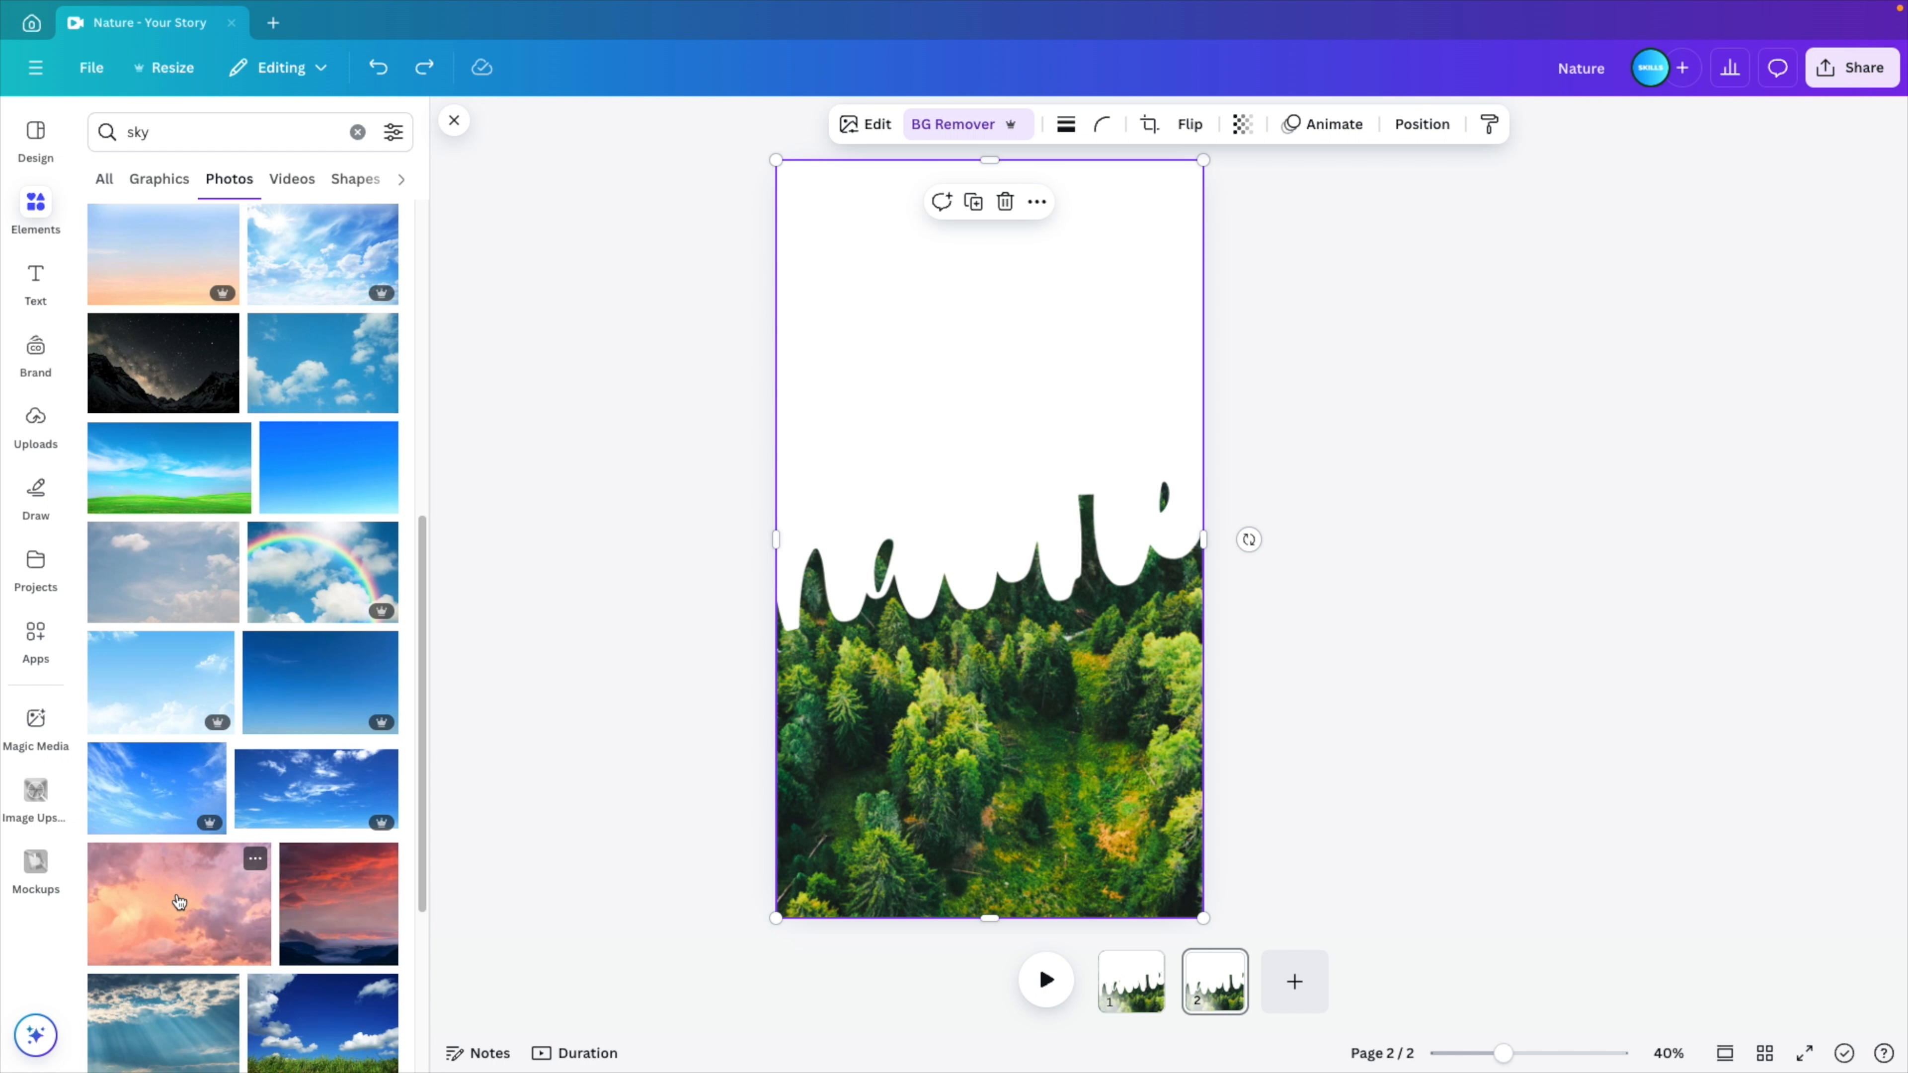
{"action": "left_click", "coordinate": [179, 901]}
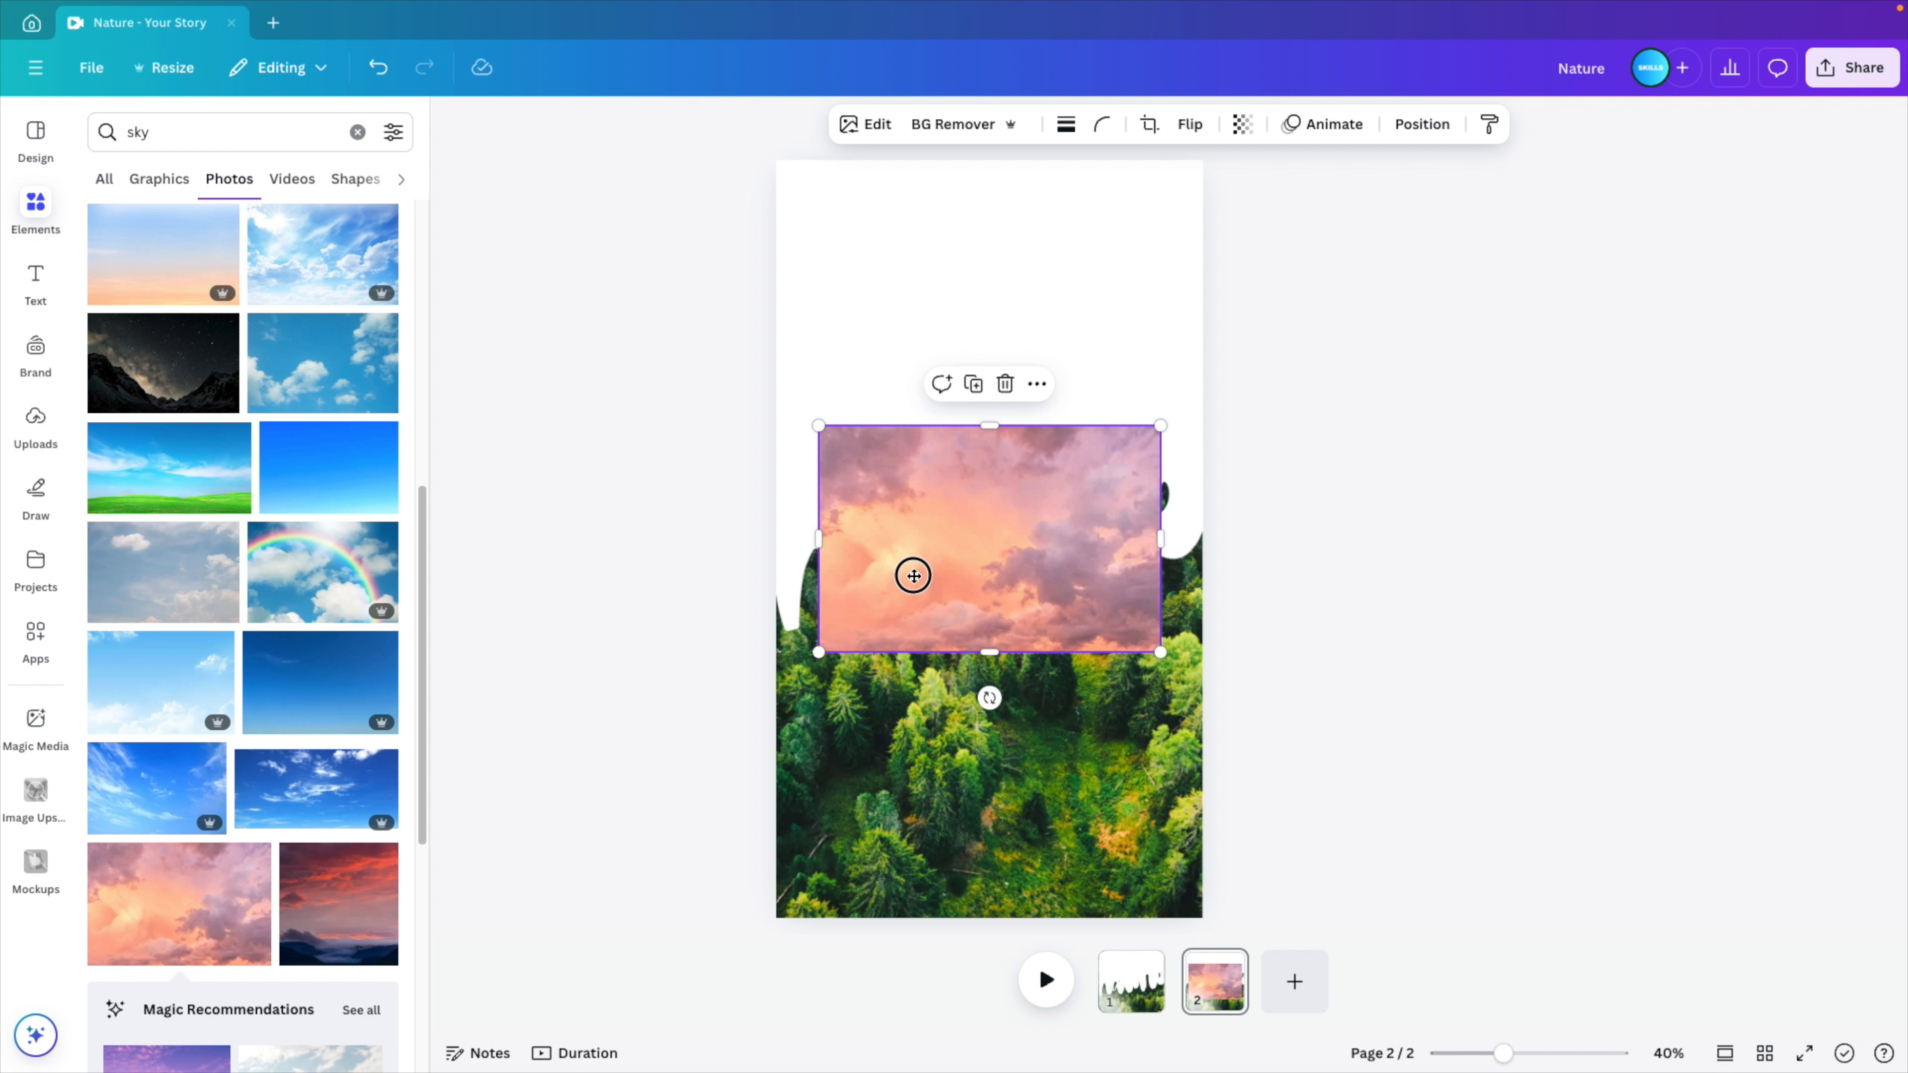
- Enlarge the sky photo to cover the upper part of the page and move its layer behind the forest image
{"action": "left_click_drag", "start_coordinate": [913, 576], "coordinate": [819, 309]}
{"action": "left_click_drag", "start_coordinate": [1055, 383], "coordinate": [1536, 710]}
{"action": "left_click", "coordinate": [1420, 126]}
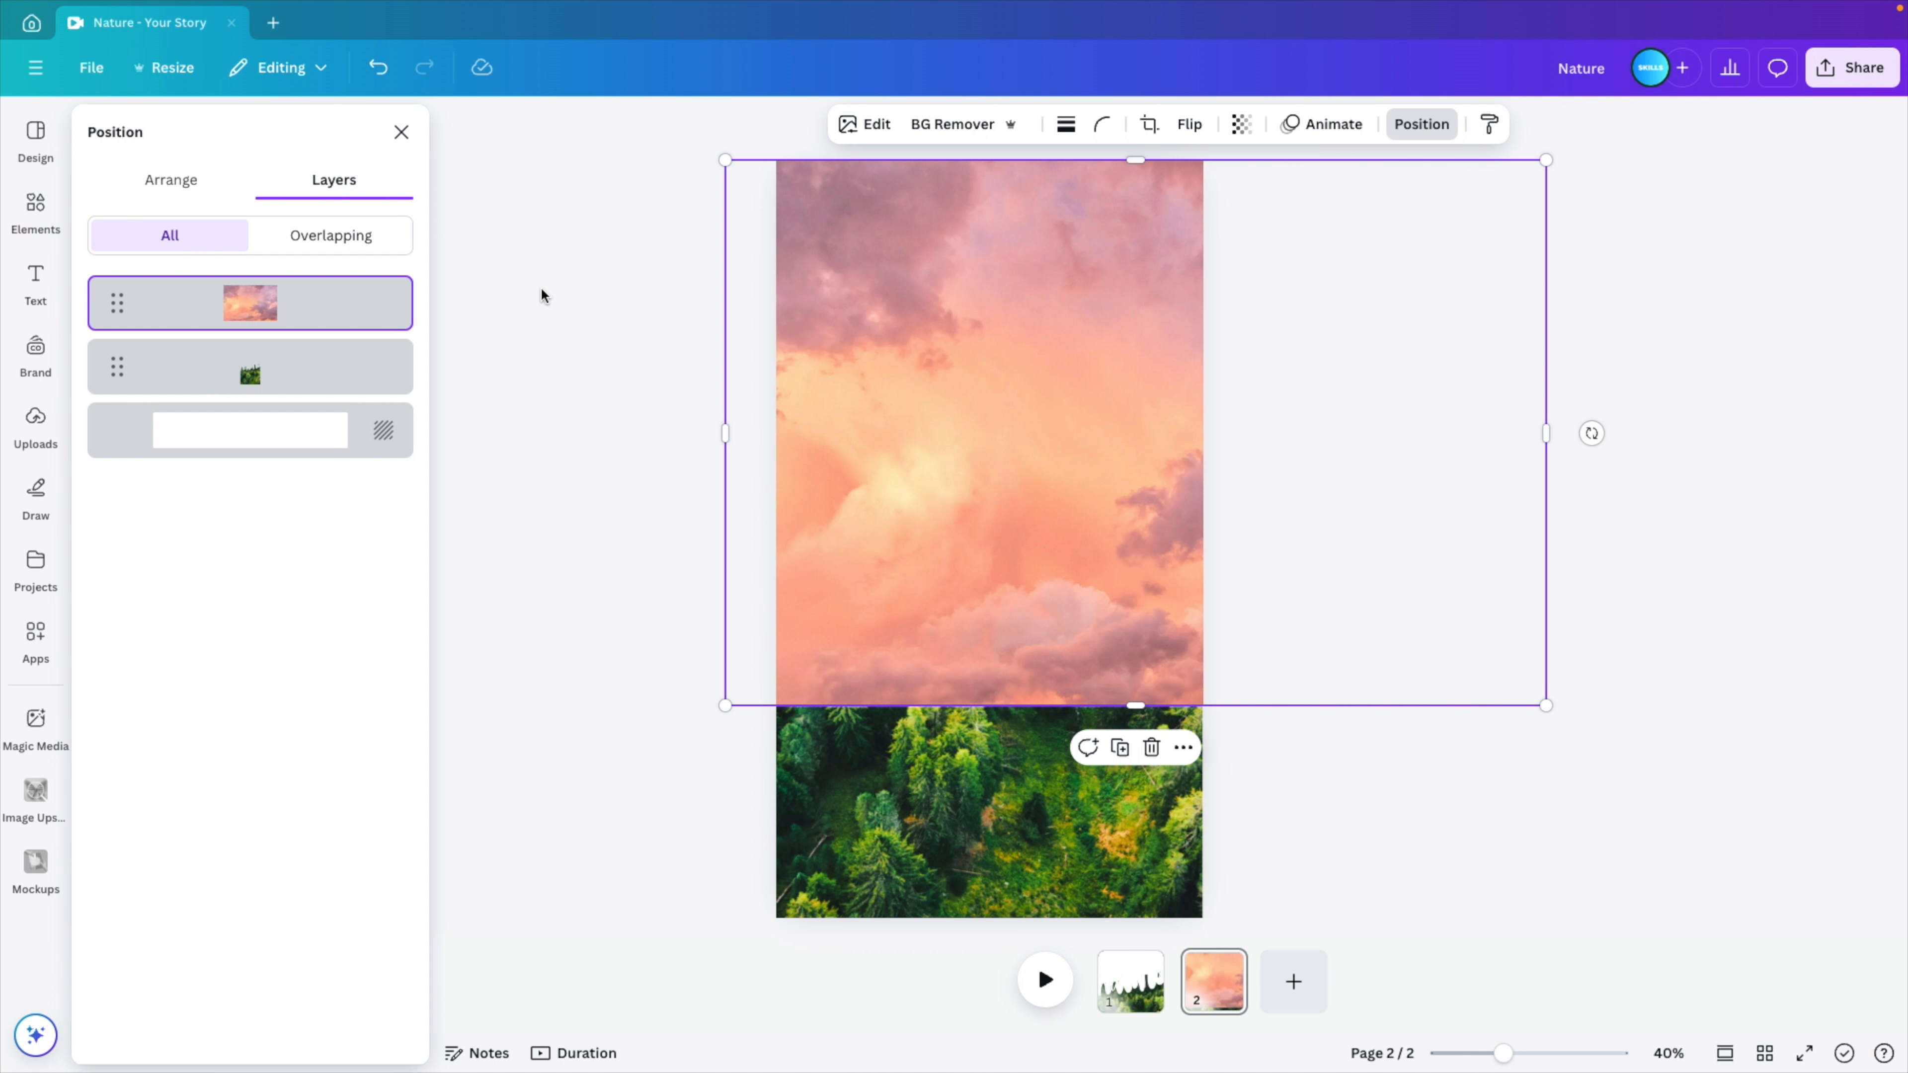
{"action": "left_click_drag", "start_coordinate": [285, 308], "coordinate": [282, 415]}
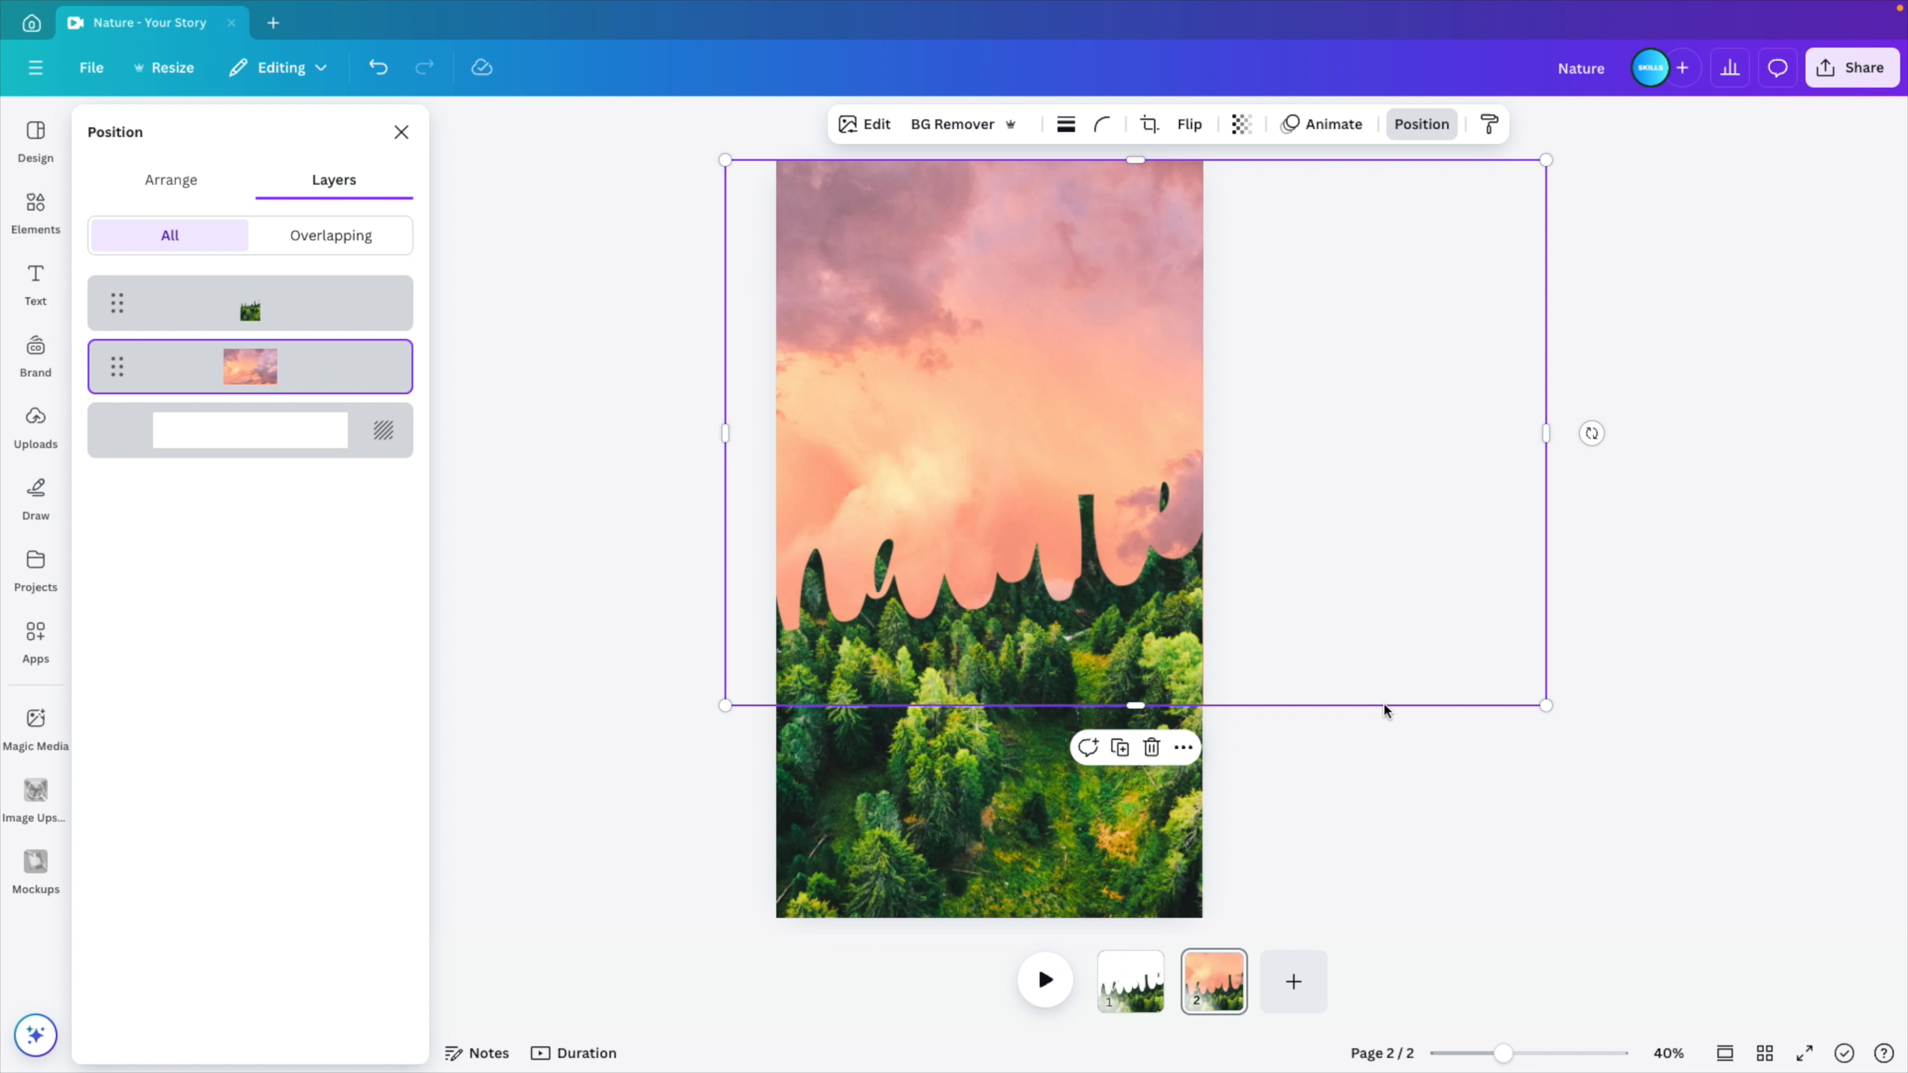
{"action": "left_click", "coordinate": [1661, 804]}
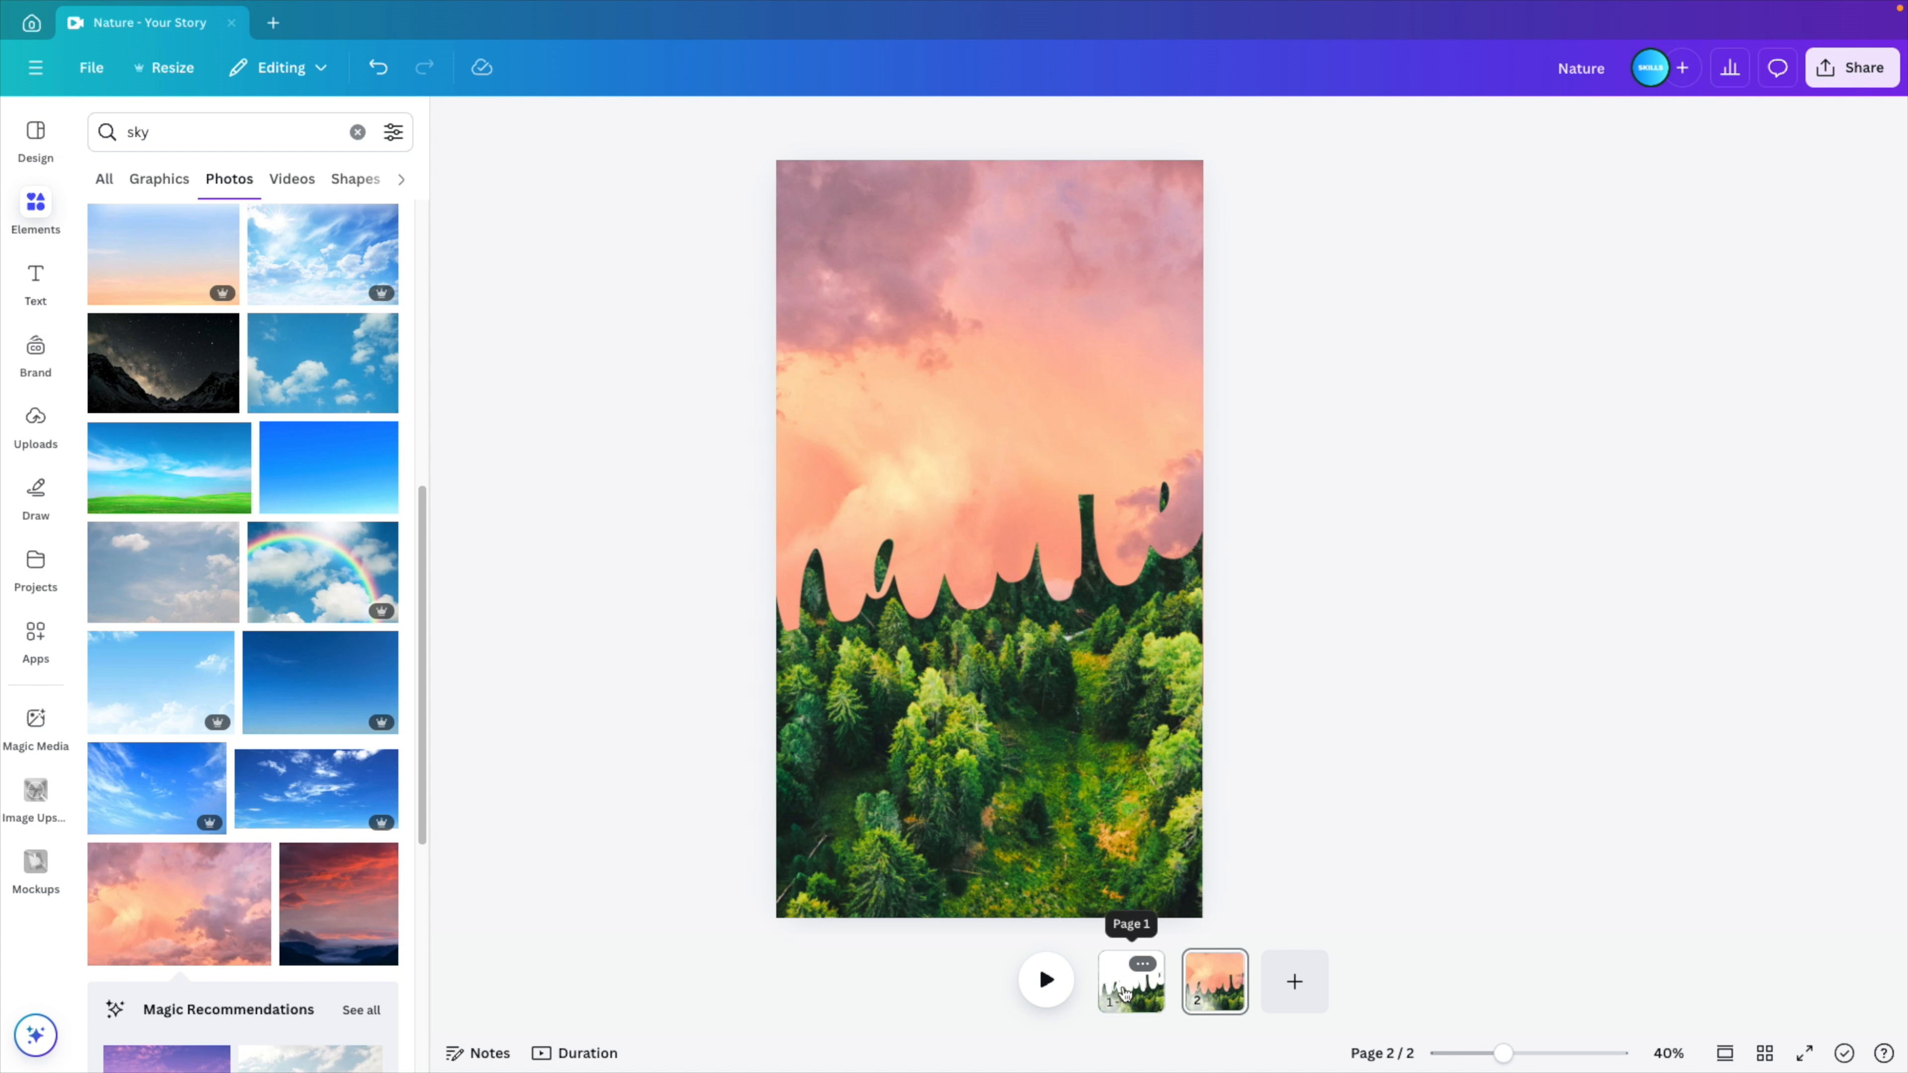
- Copy the white "nature" text from page 1 to page 2 and align it over the lettering cut into the forest
{"action": "left_click", "coordinate": [1124, 994]}
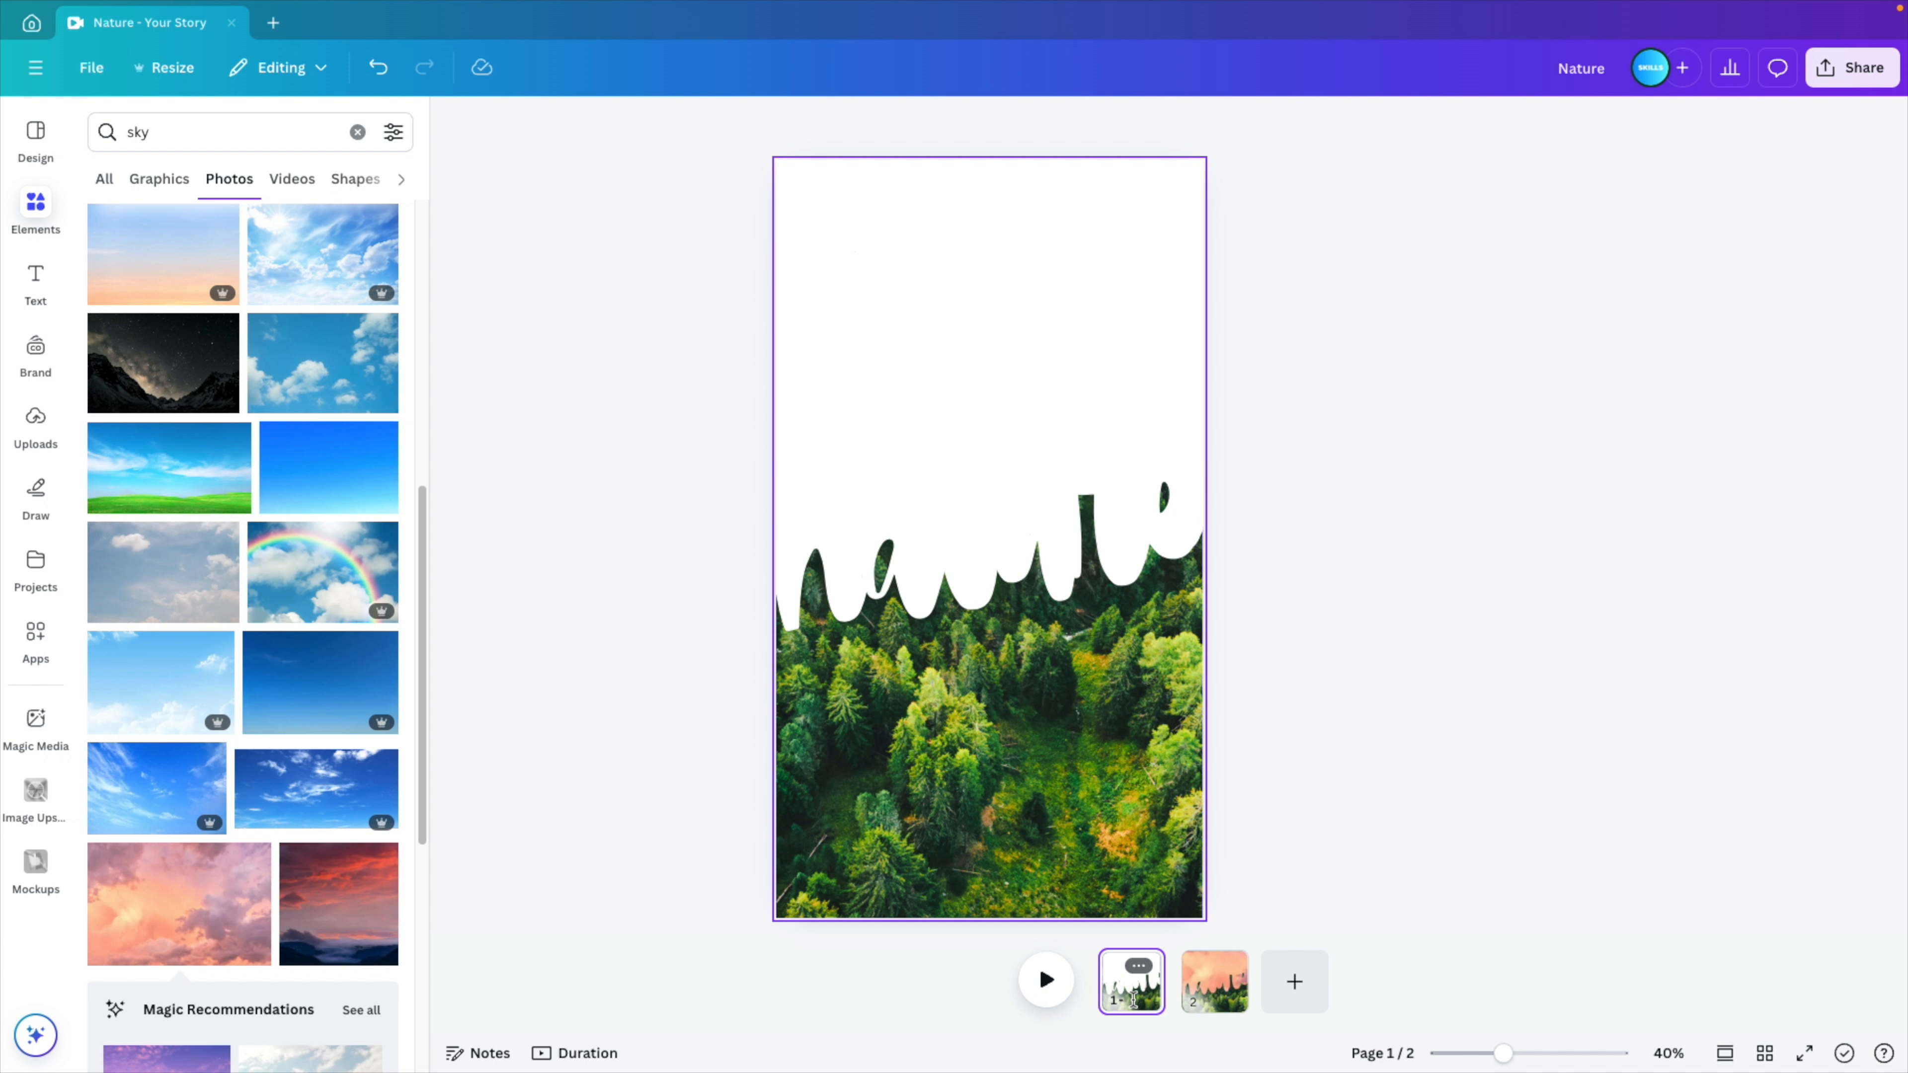
{"action": "left_click", "coordinate": [932, 619]}
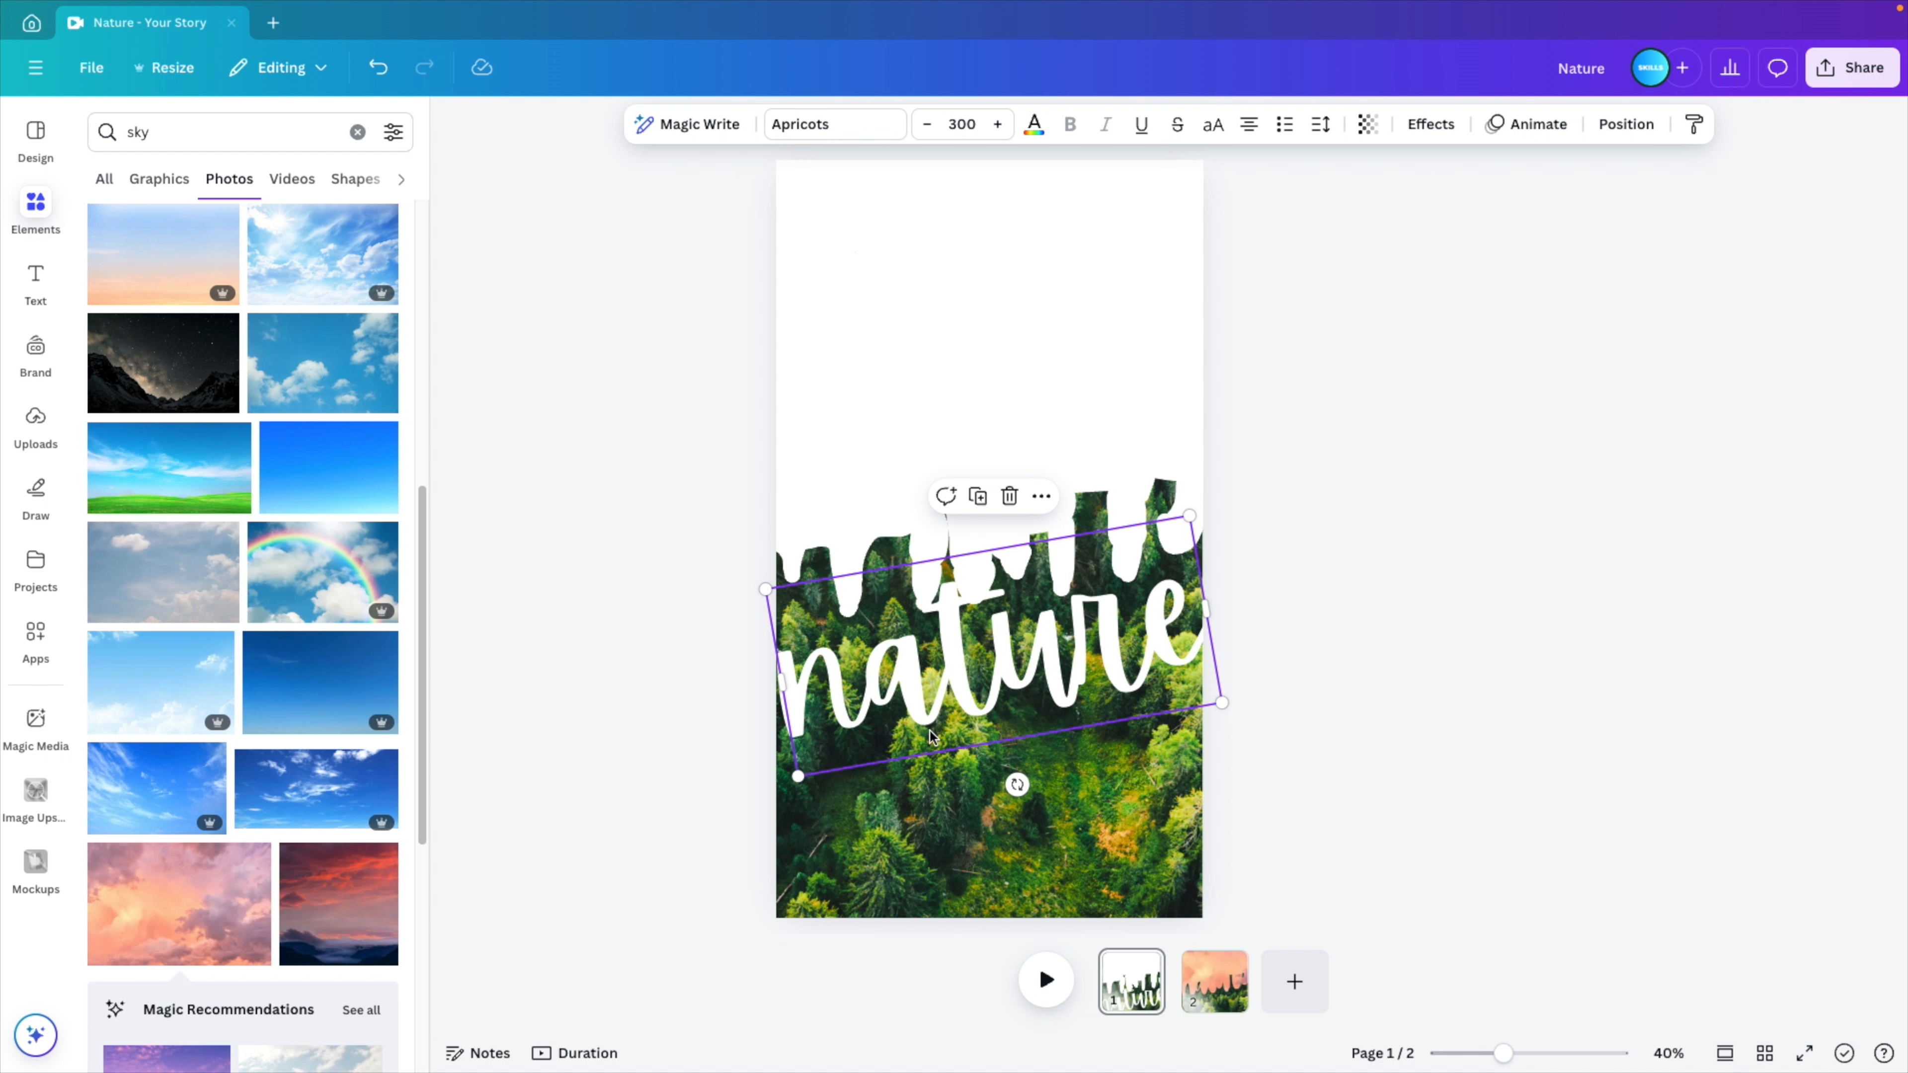
{"action": "left_click", "coordinate": [1232, 970]}
{"action": "key", "text": "ctrl+v"}
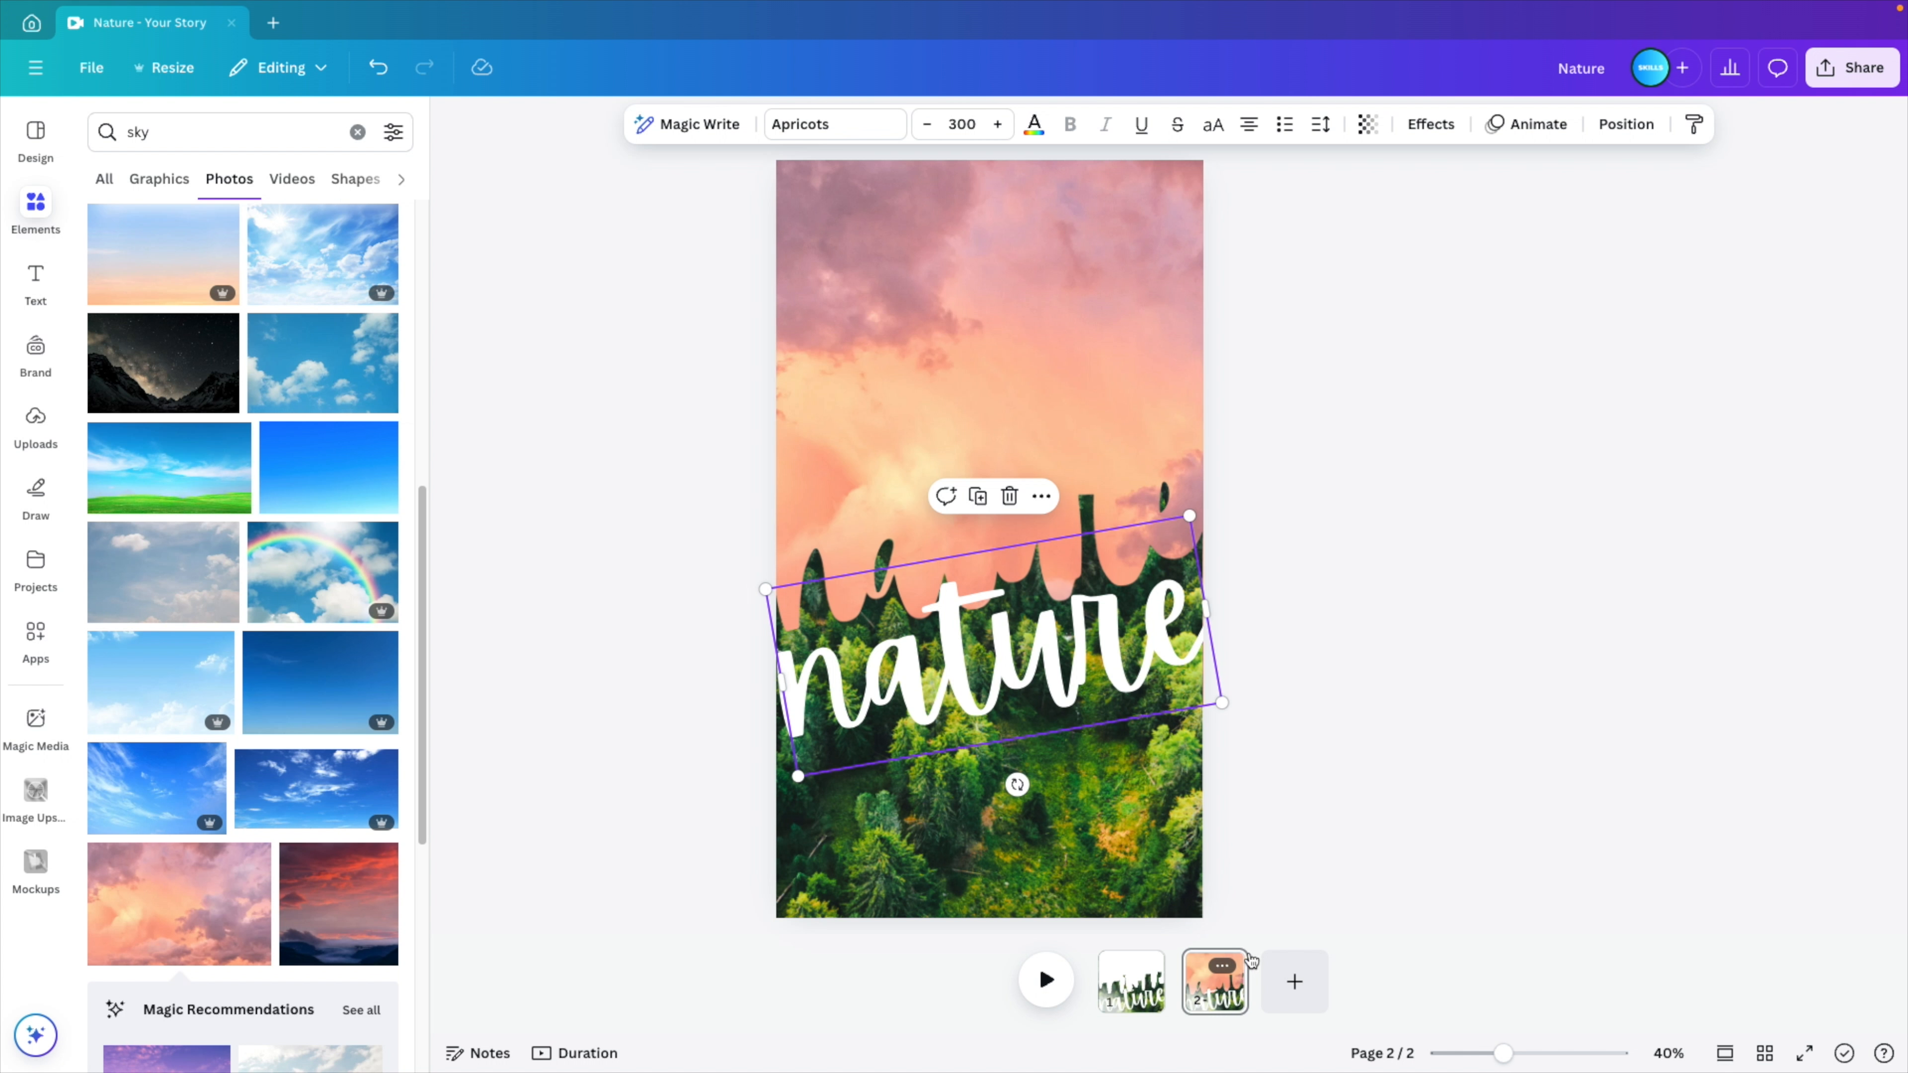
{"action": "left_click_drag", "start_coordinate": [955, 672], "coordinate": [954, 580]}
{"action": "left_click", "coordinate": [1525, 707]}
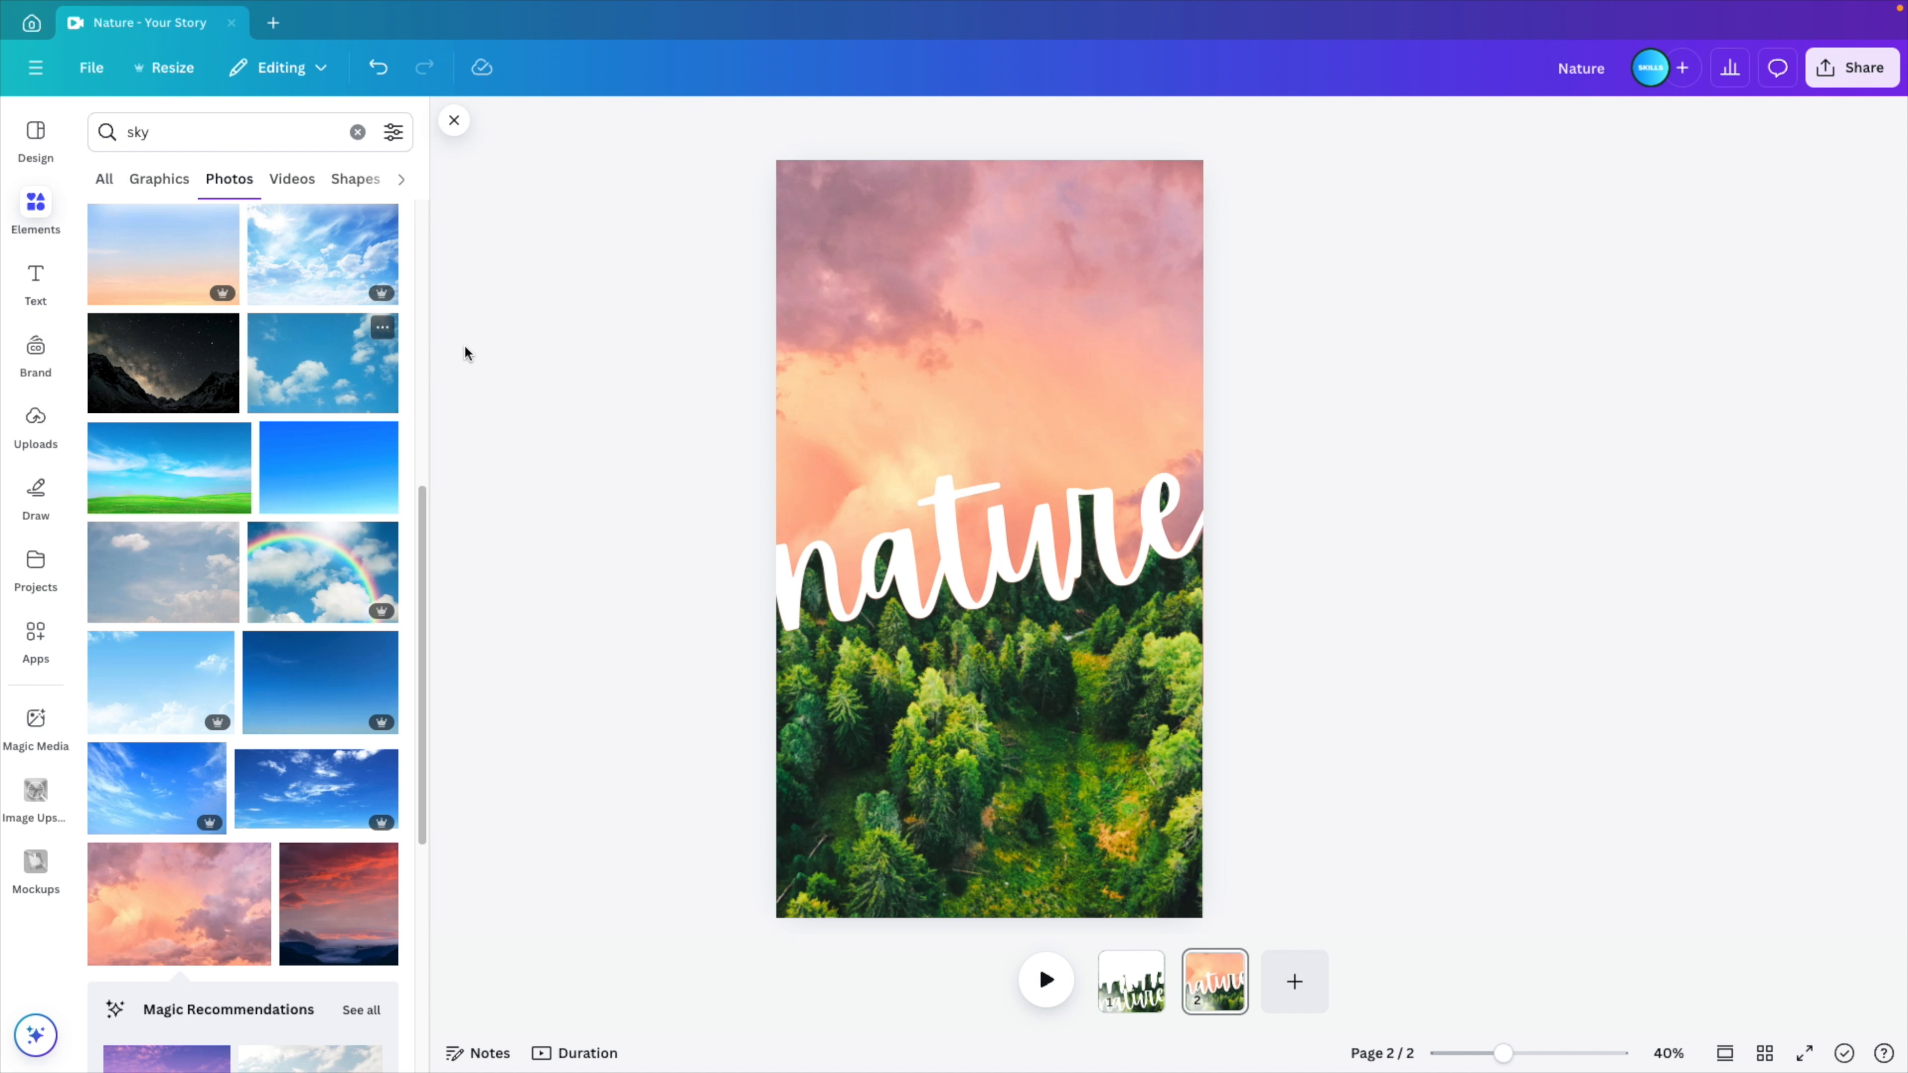
- Crop the forest image's transparent top area down to just above the lettering and select the sky photo behind it
{"action": "left_click", "coordinate": [1198, 247]}
{"action": "left_click_drag", "start_coordinate": [992, 156], "coordinate": [988, 409]}
{"action": "left_click", "coordinate": [1361, 610]}
{"action": "left_click", "coordinate": [1057, 285]}
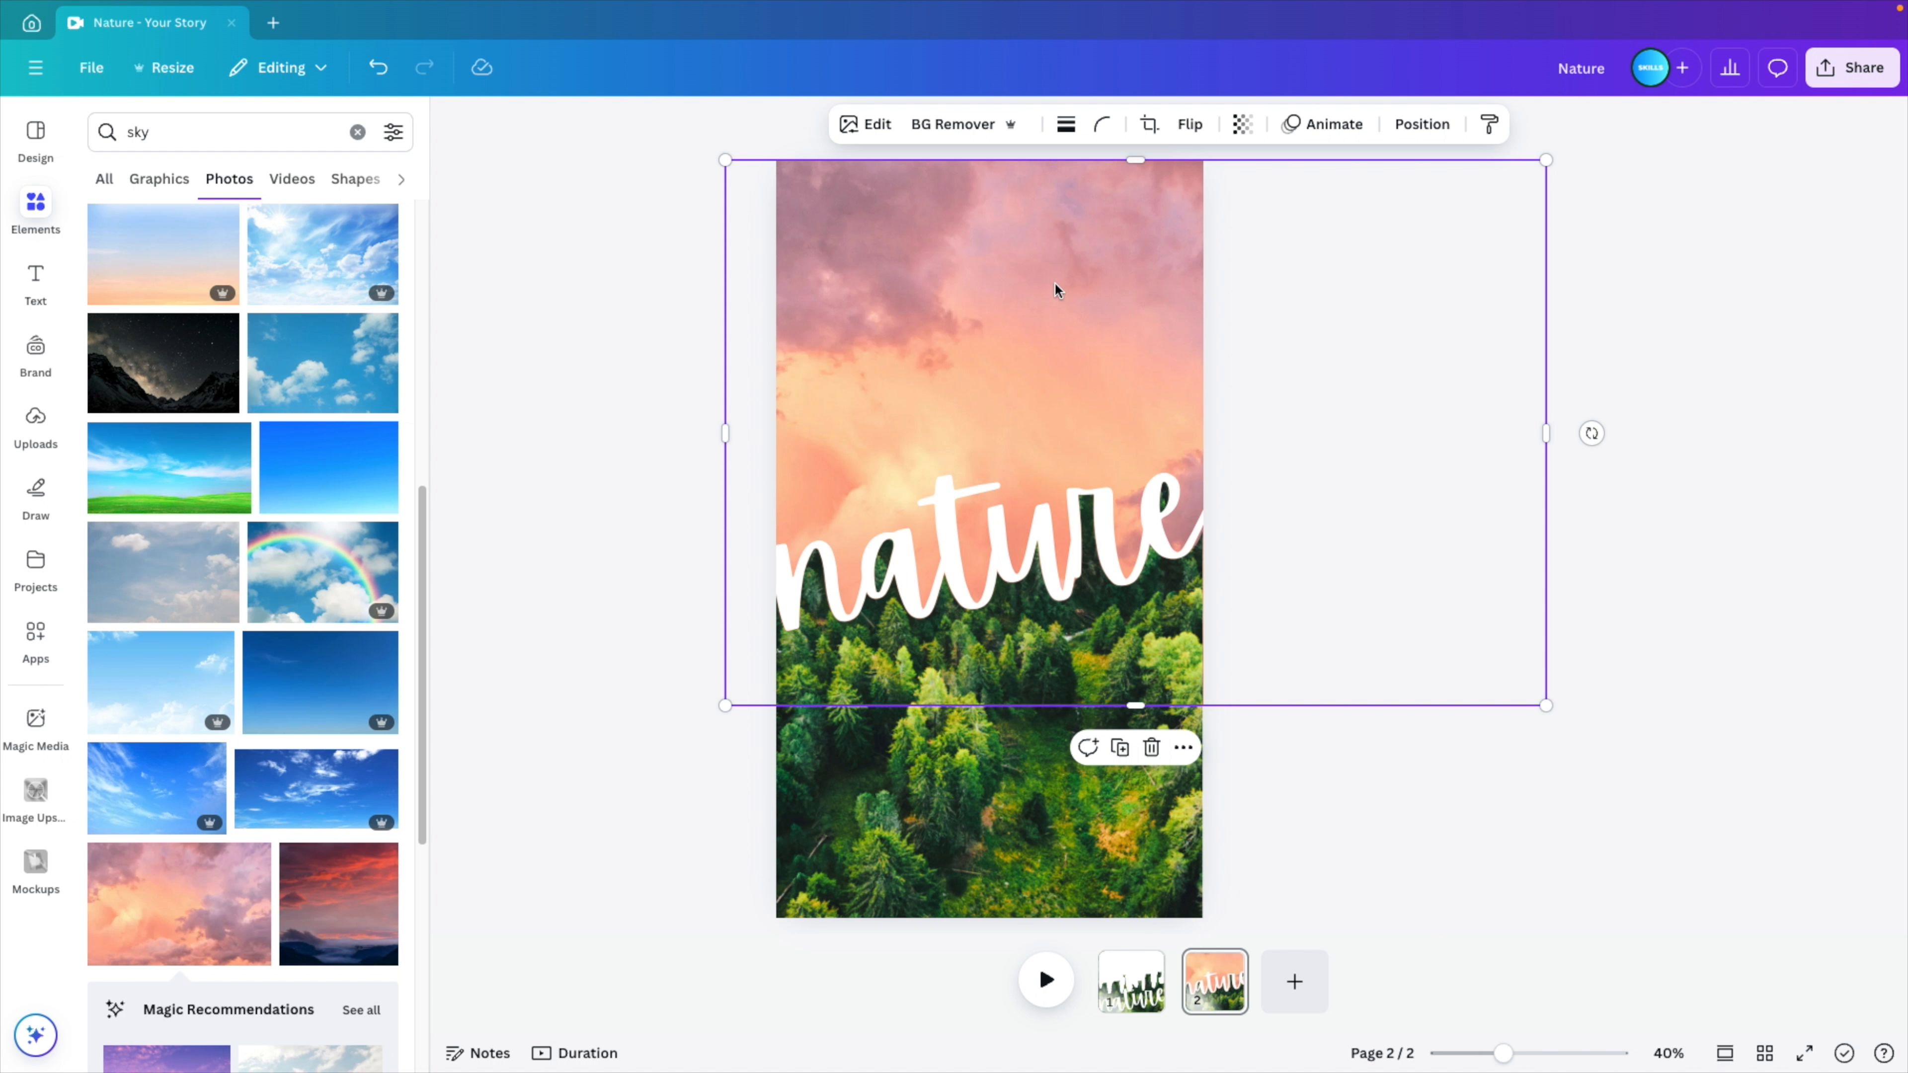
{"action": "left_click_drag", "start_coordinate": [1057, 284], "coordinate": [1124, 297]}
{"action": "key", "text": "super+z"}
{"action": "left_click_drag", "start_coordinate": [1018, 740], "coordinate": [1075, 775]}
{"action": "key", "text": "super+z"}
{"action": "mouse_move", "coordinate": [942, 542]}
{"action": "left_mouse_down"}
{"action": "mouse_move", "coordinate": [971, 553]}
{"action": "mouse_move", "coordinate": [946, 510]}
{"action": "mouse_move", "coordinate": [975, 528]}
{"action": "left_mouse_up"}
{"action": "key", "text": "super+z"}
{"action": "key", "text": "super+z"}
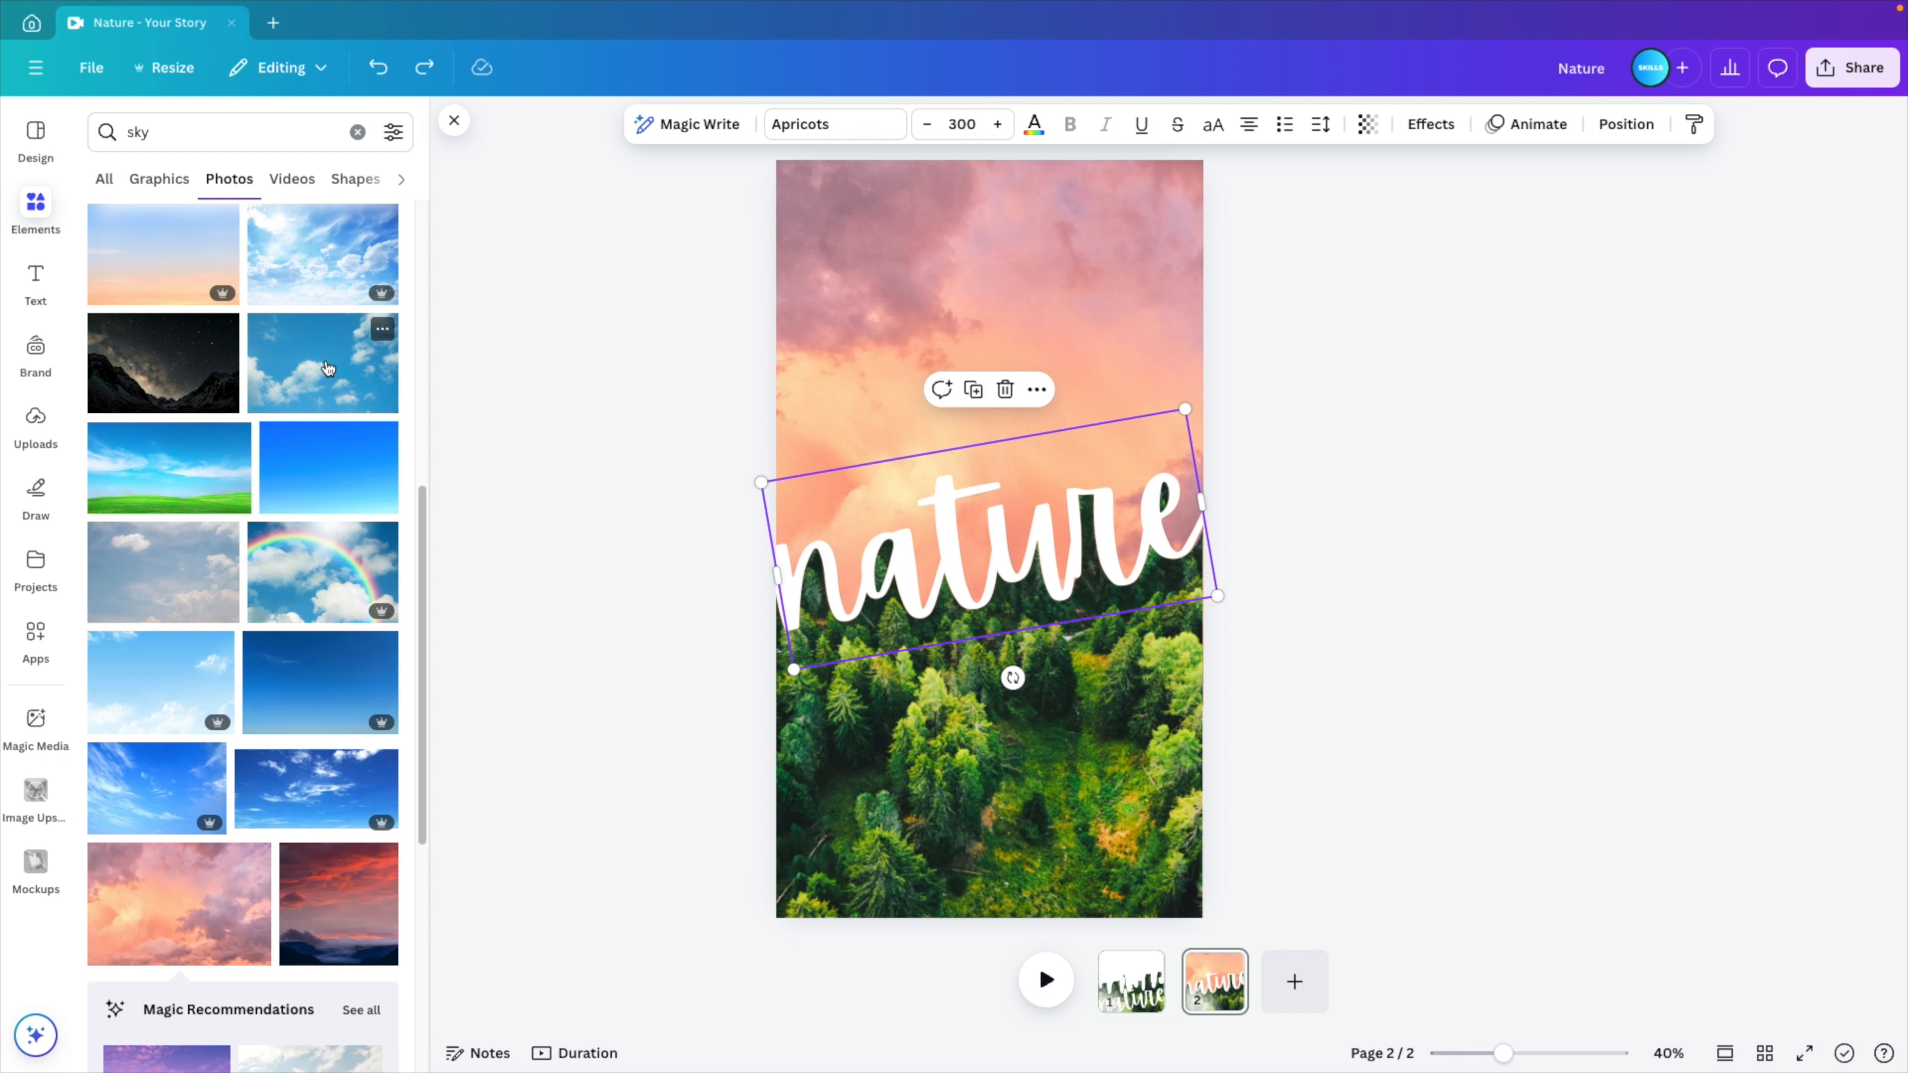
- Replace the pink sky with the photo of a blue sky with scattered white clouds
{"action": "left_click_drag", "start_coordinate": [328, 369], "coordinate": [817, 286]}
{"action": "left_click", "coordinate": [1465, 473]}
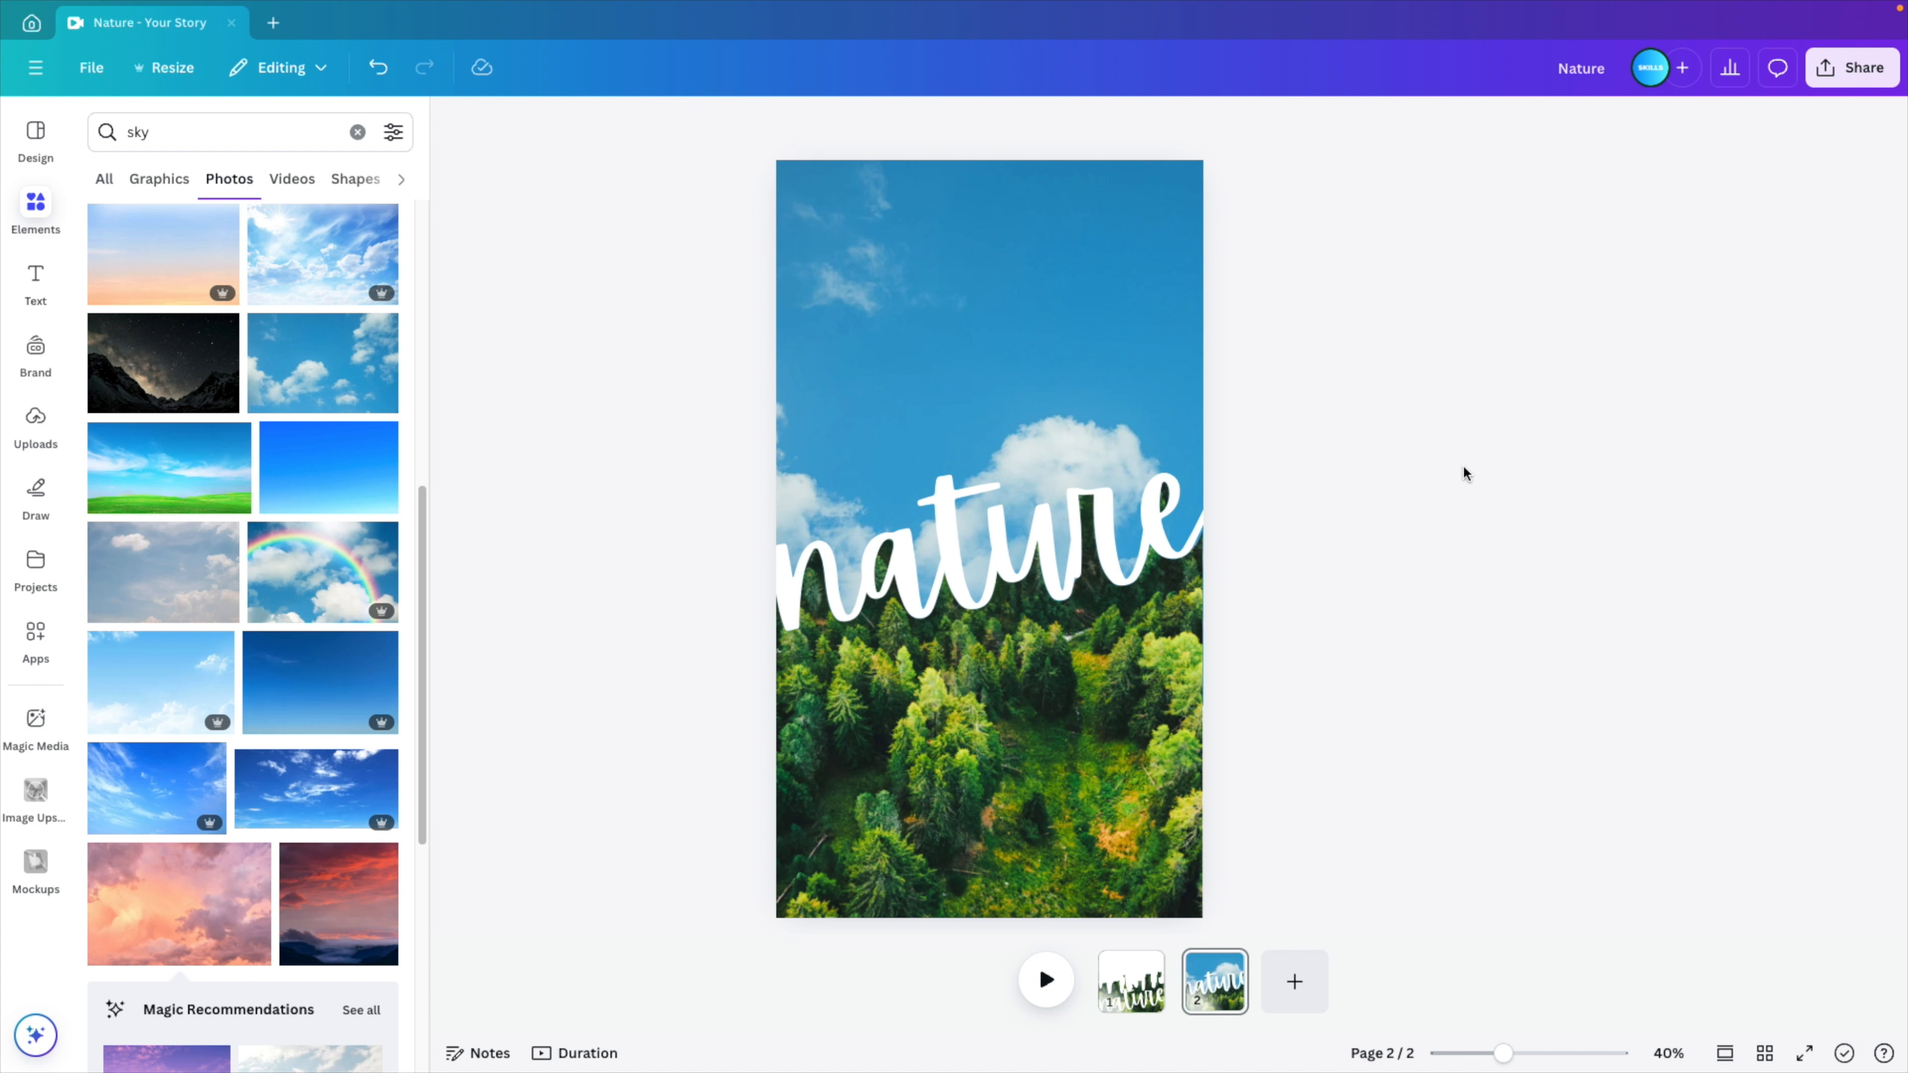
- Try alternative sky photos behind the forest, including the dark red sunset, the sunrays through clouds and lighter blue skies
{"action": "left_click_drag", "start_coordinate": [350, 906], "coordinate": [783, 362]}
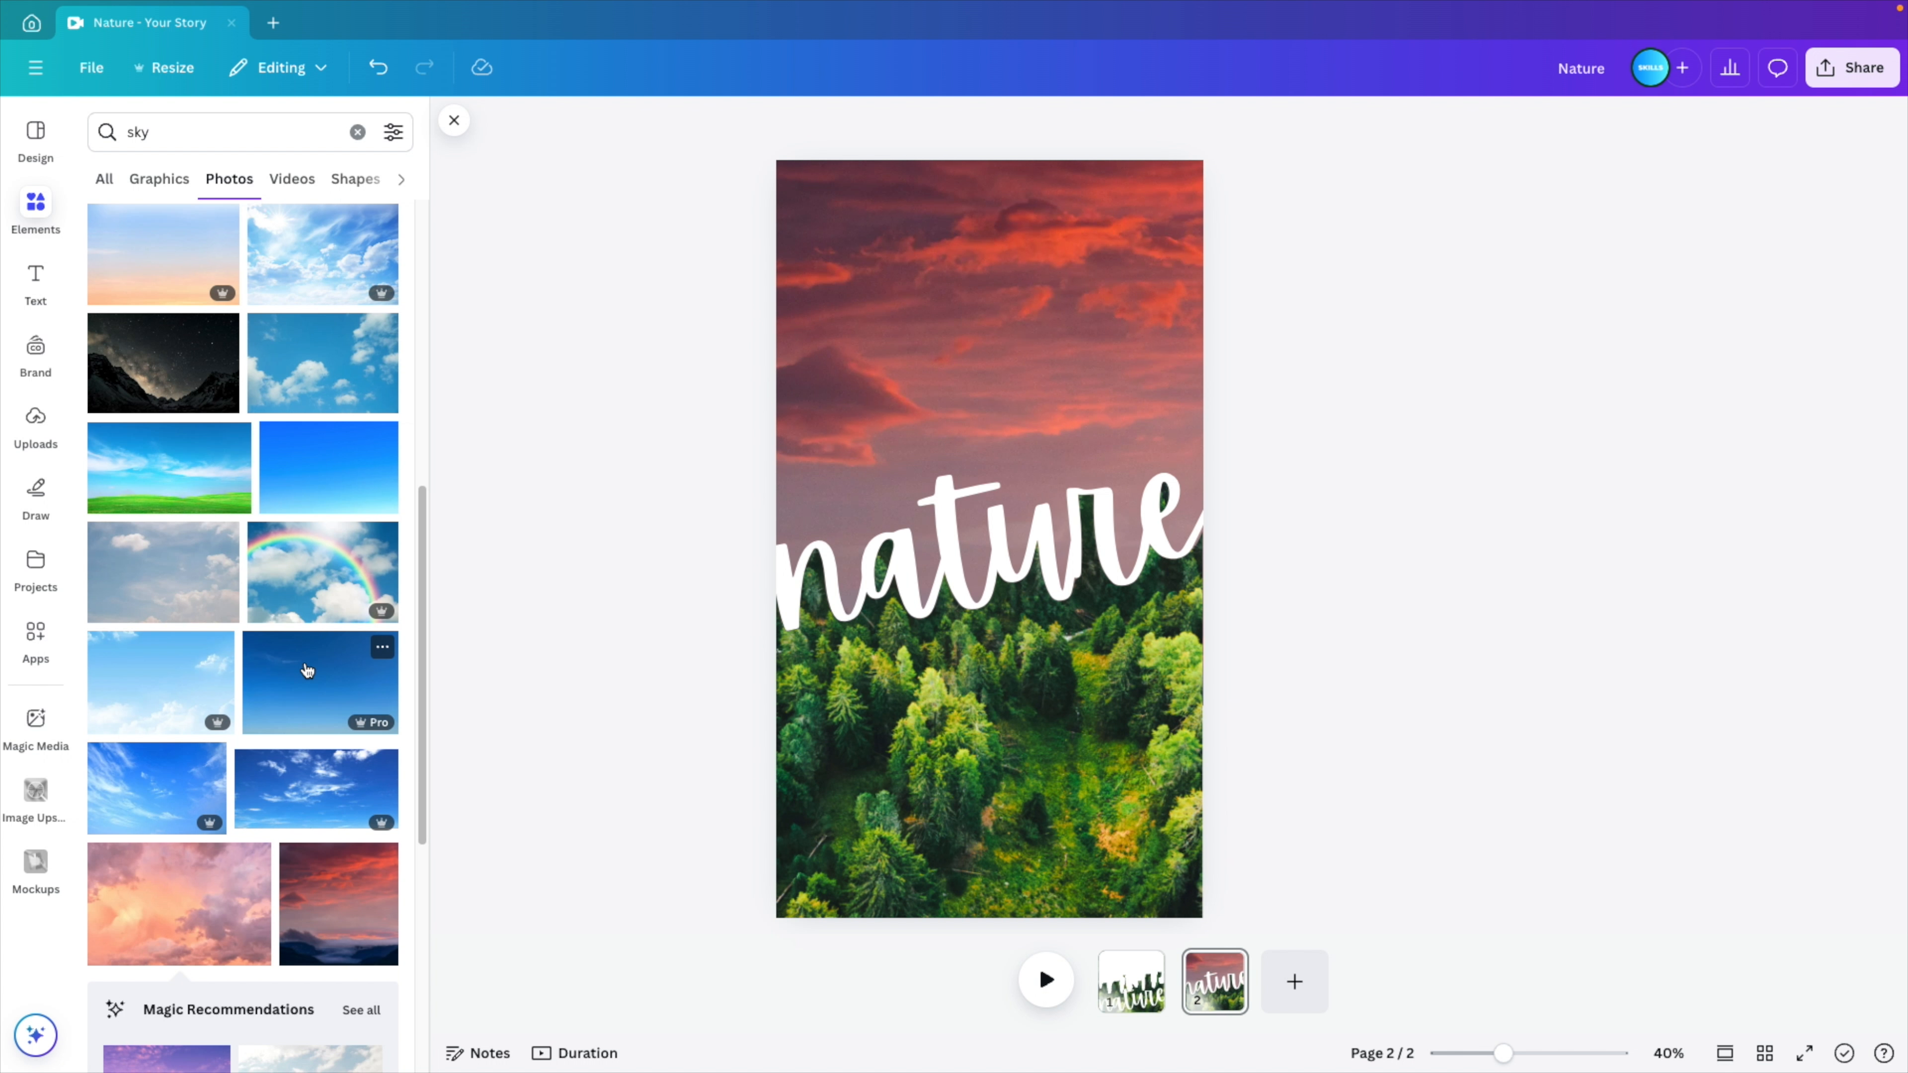
{"action": "scroll", "coordinate": [307, 668], "scroll_direction": "down", "scroll_amount": 6}
{"action": "left_click_drag", "start_coordinate": [178, 739], "coordinate": [784, 330]}
{"action": "scroll", "coordinate": [316, 738], "scroll_direction": "down", "scroll_amount": 2}
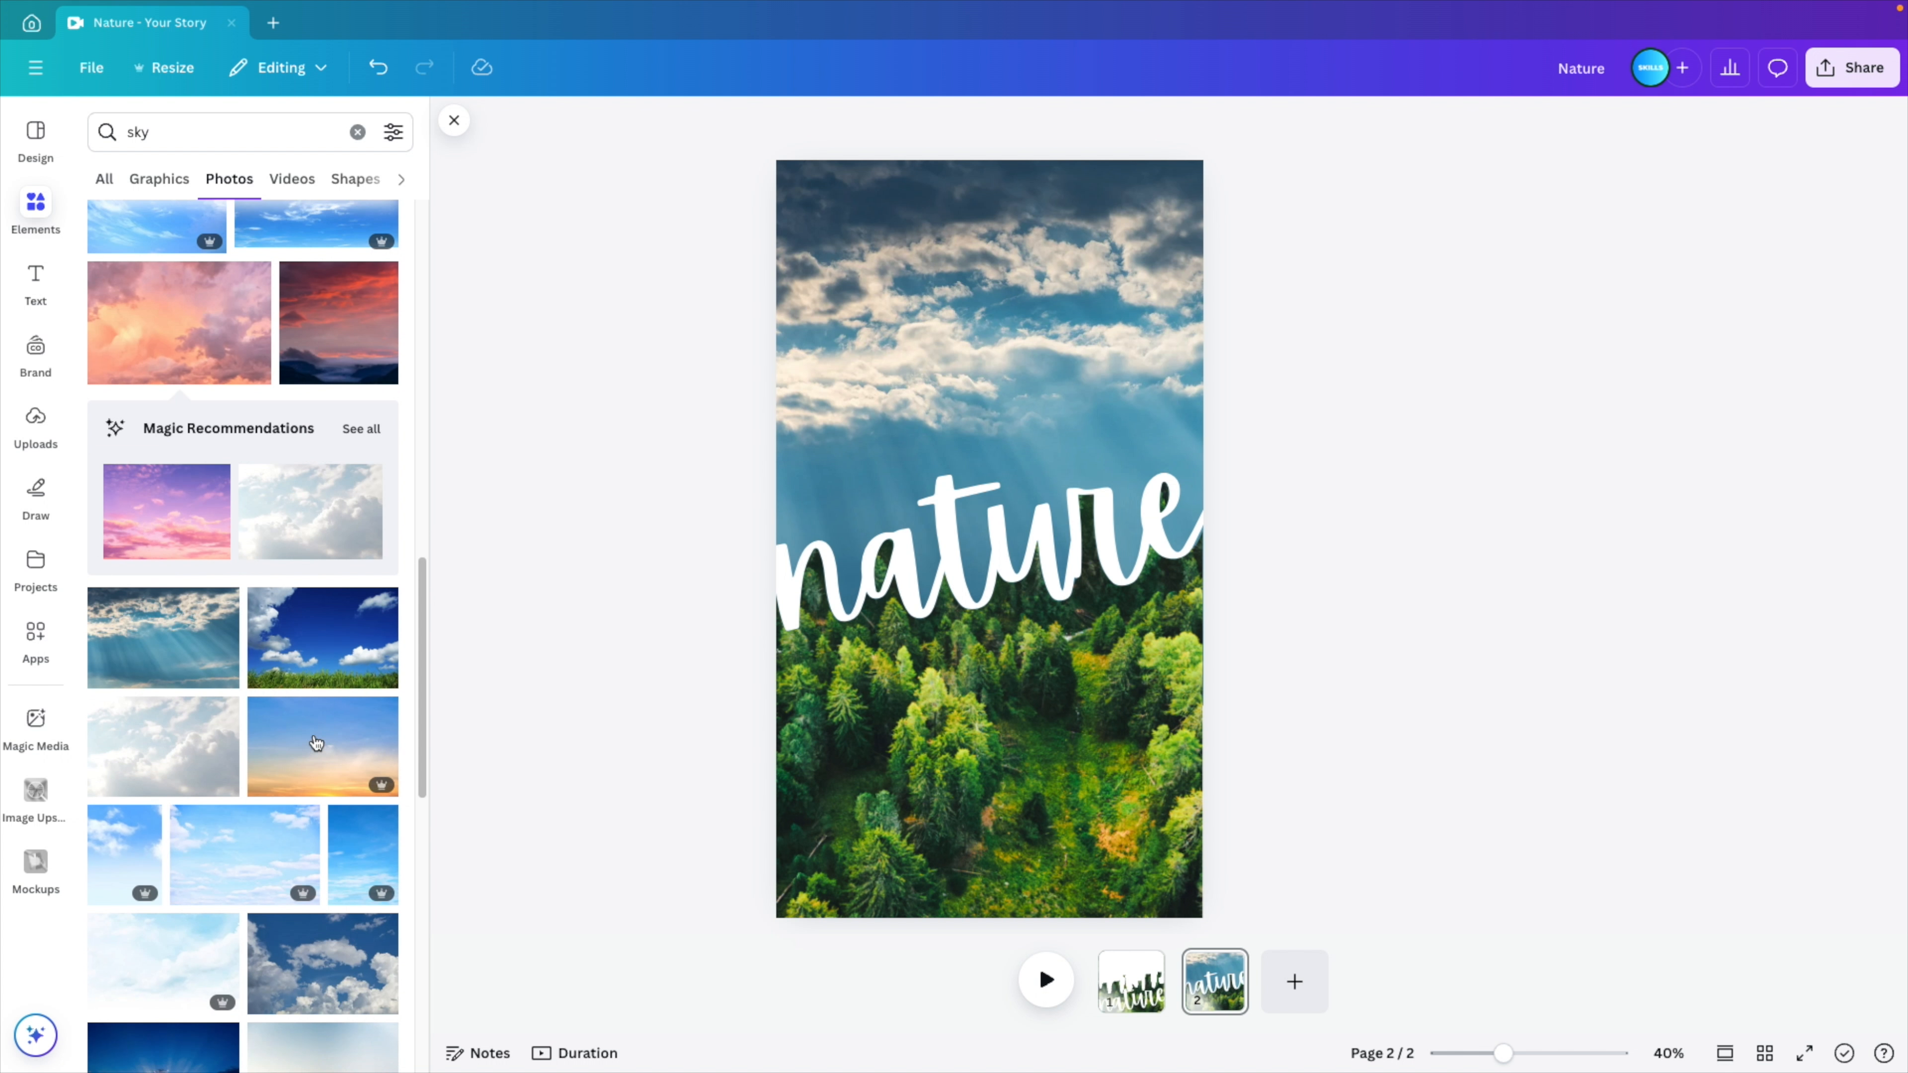
{"action": "left_click_drag", "start_coordinate": [354, 875], "coordinate": [779, 358]}
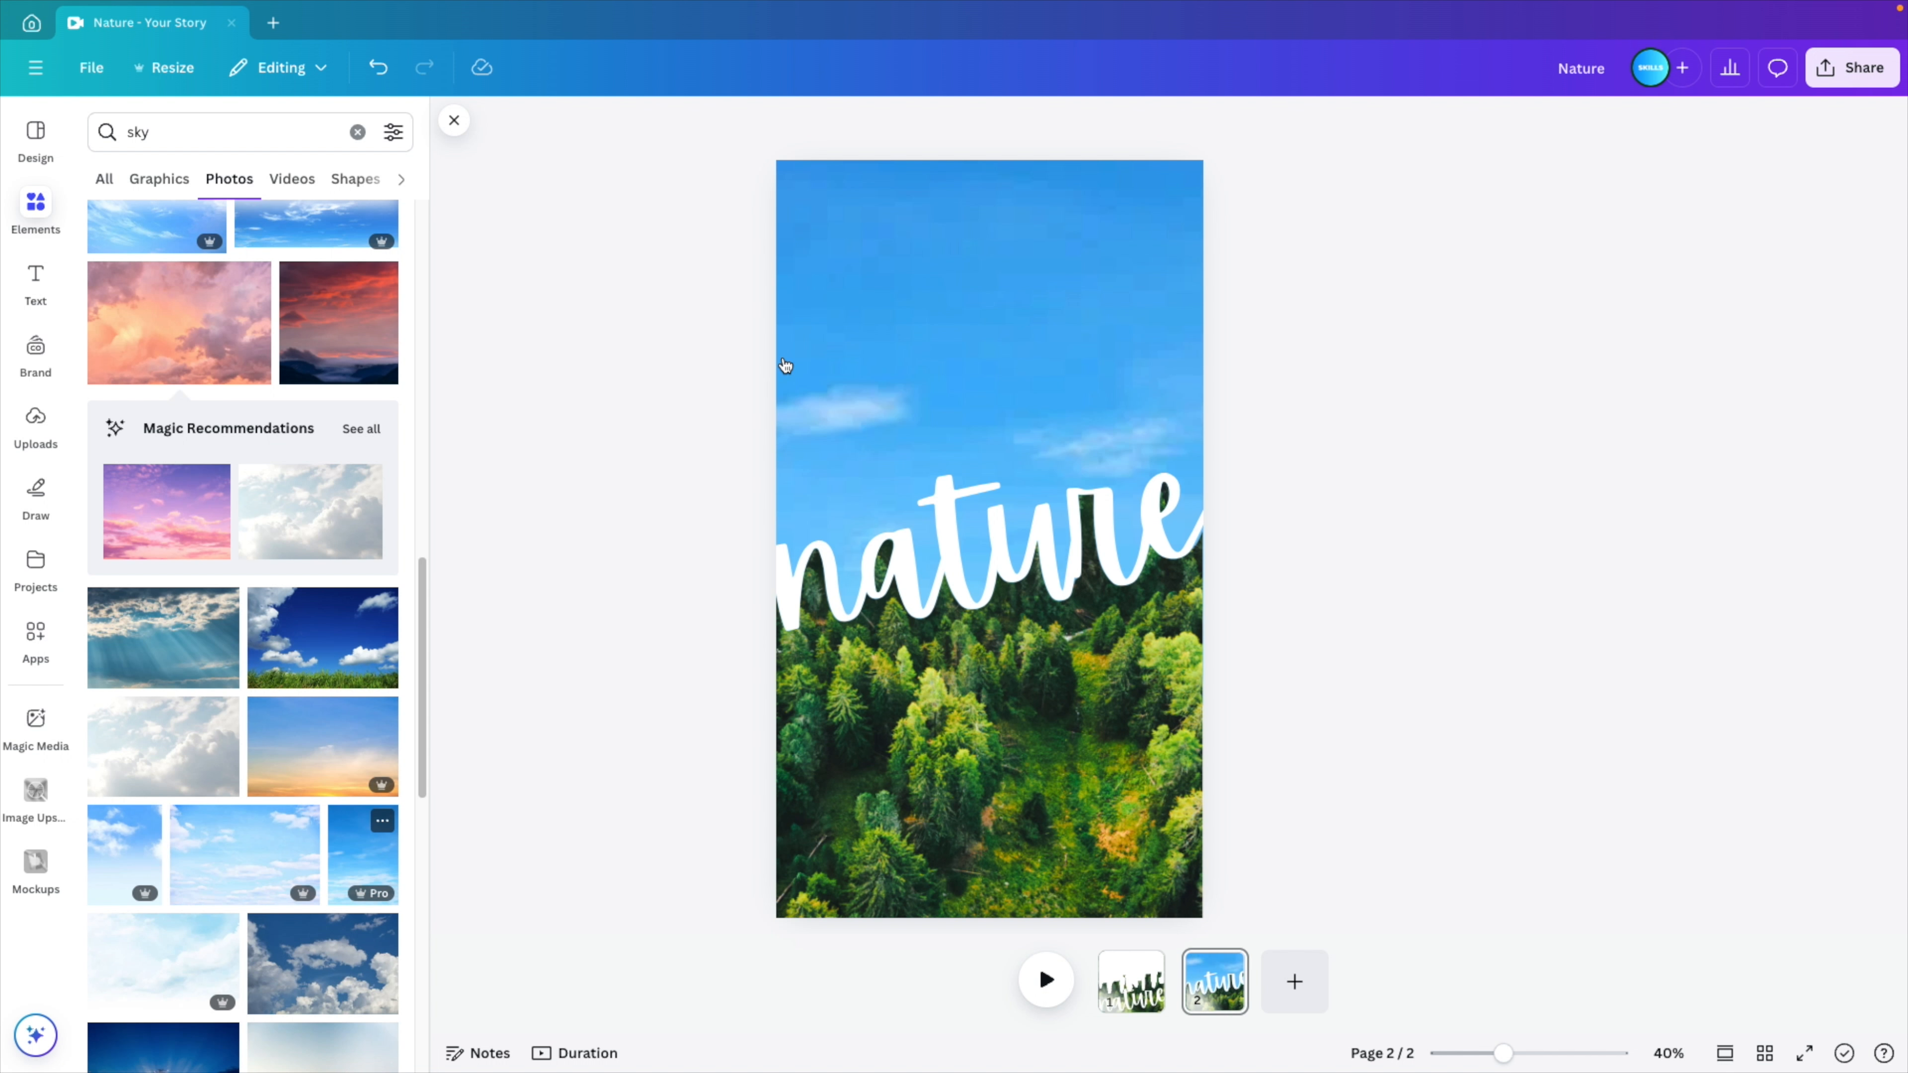
{"action": "scroll", "coordinate": [358, 728], "scroll_direction": "up", "scroll_amount": 8}
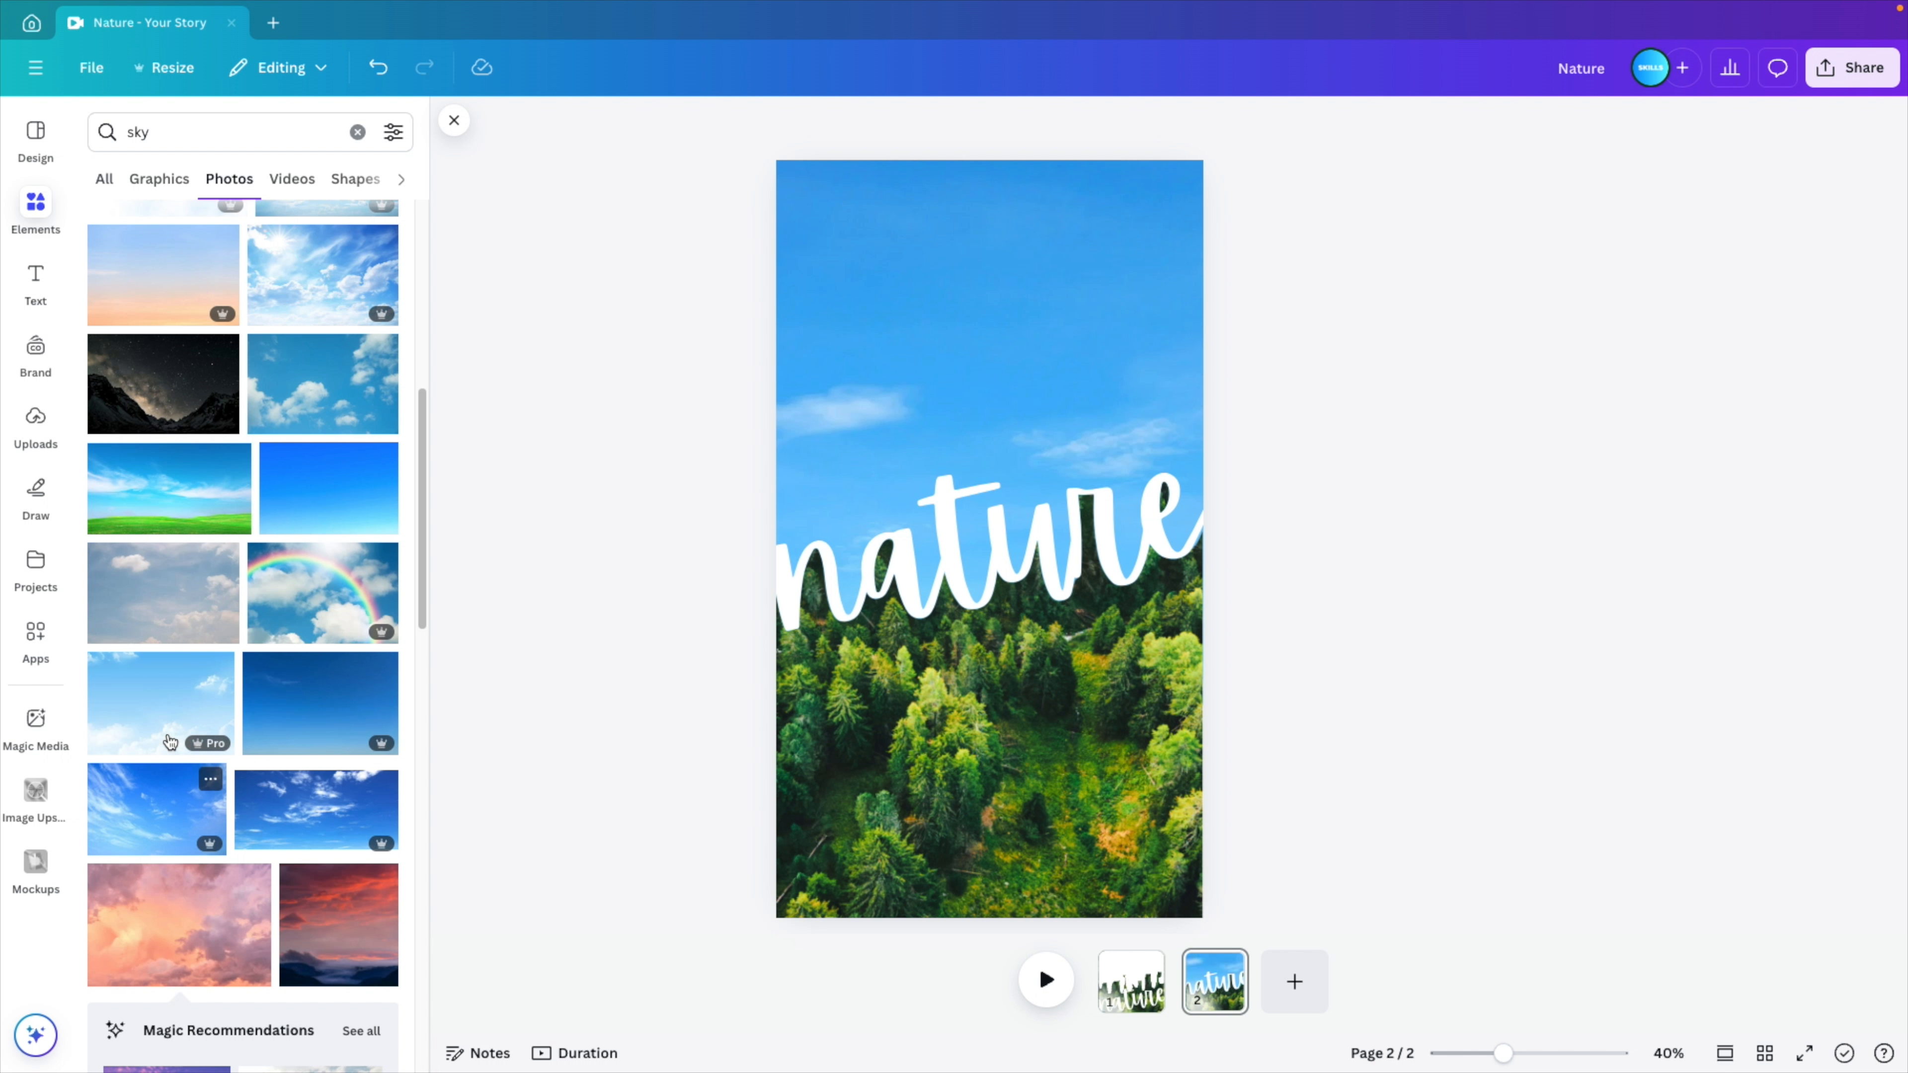
{"action": "left_click_drag", "start_coordinate": [162, 718], "coordinate": [779, 344]}
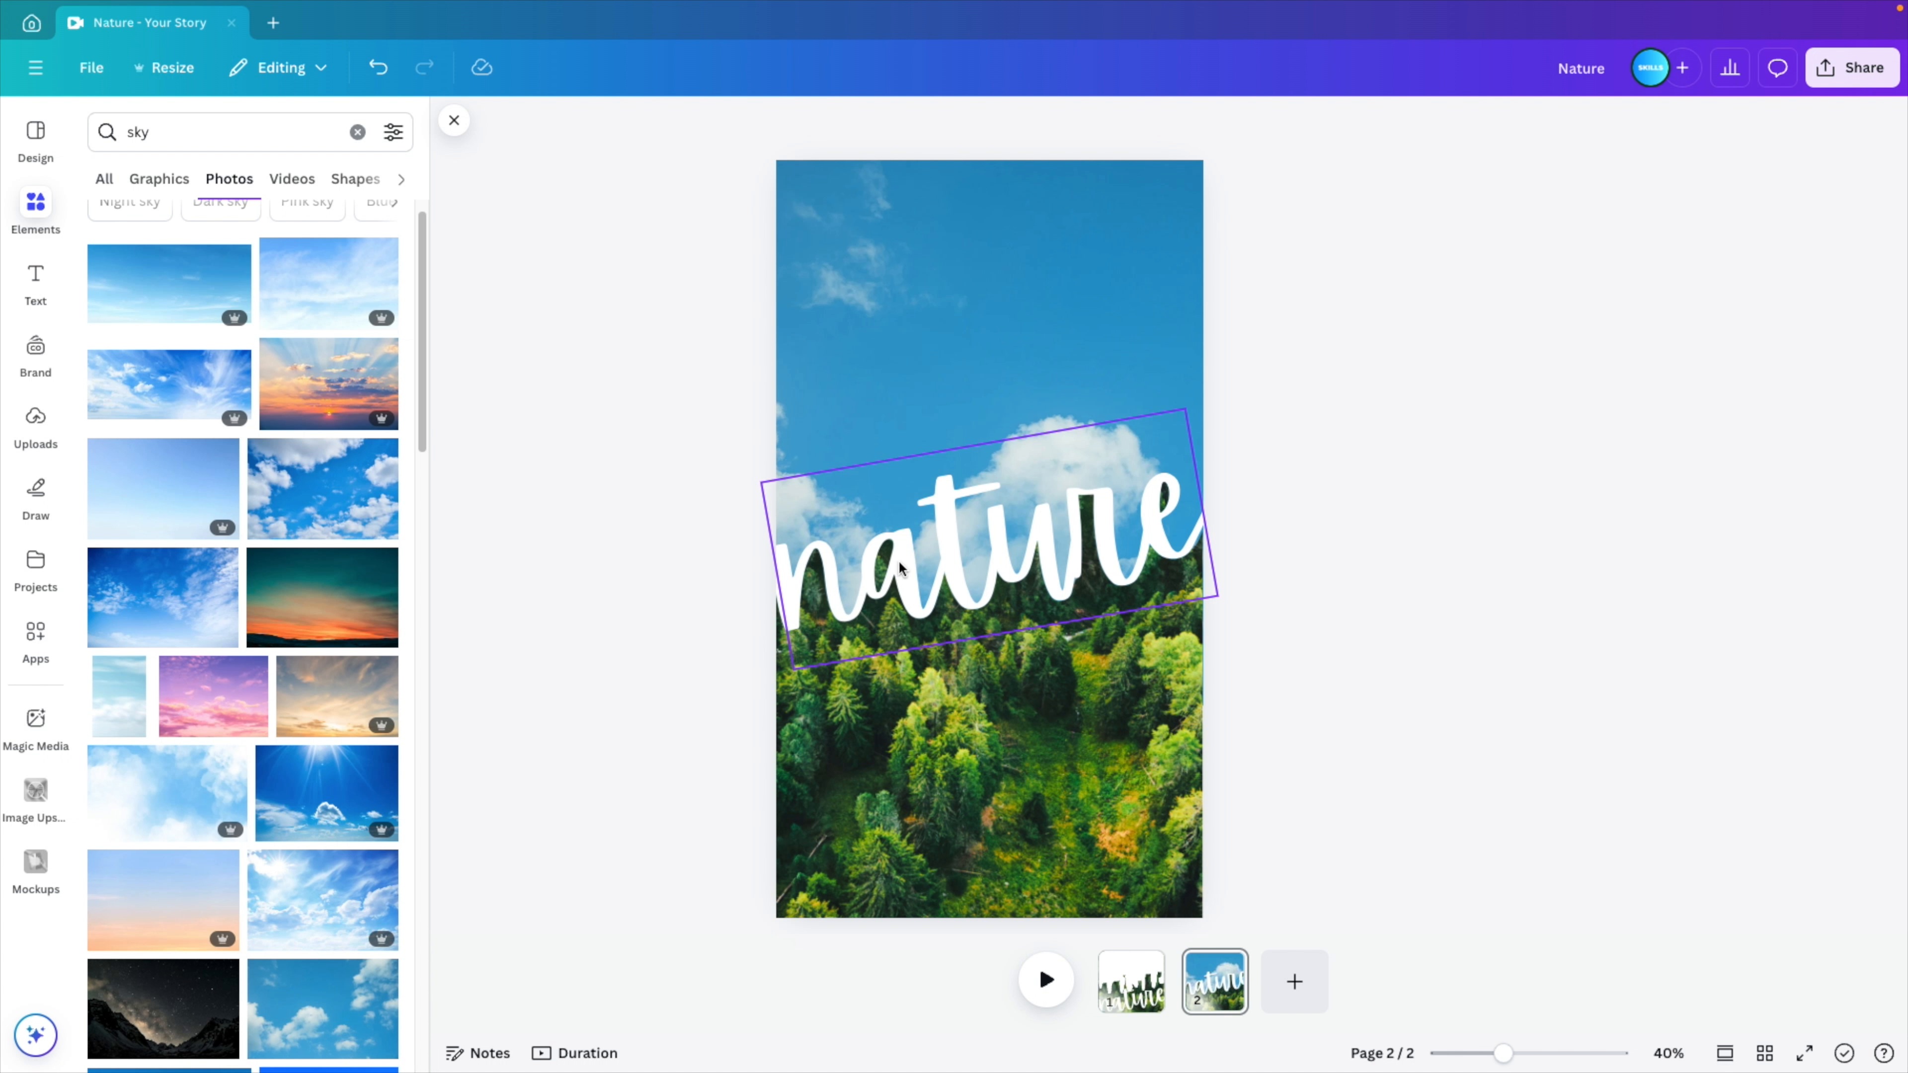
- Apply the Lift effect to the "nature" text with slightly reduced intensity and preview the design in full screen
{"action": "left_click", "coordinate": [949, 537]}
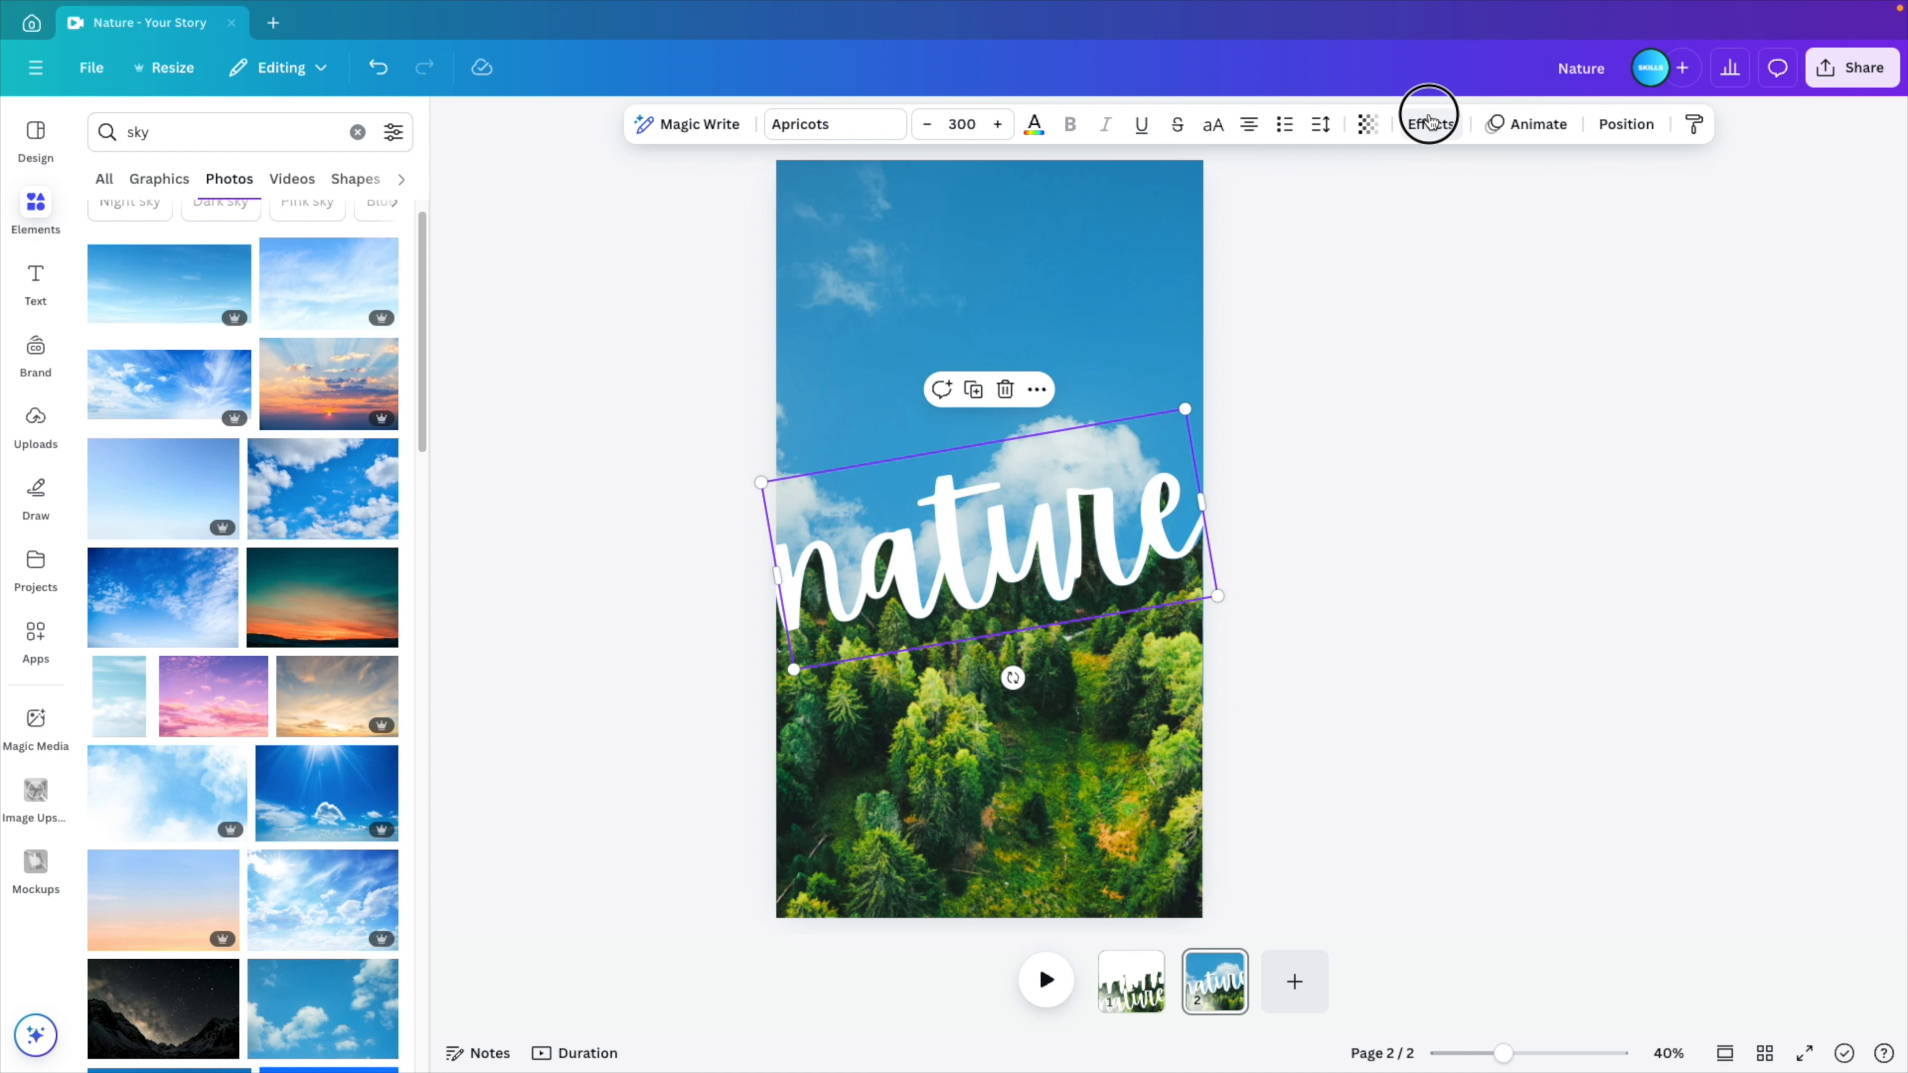
{"action": "left_click", "coordinate": [1429, 120]}
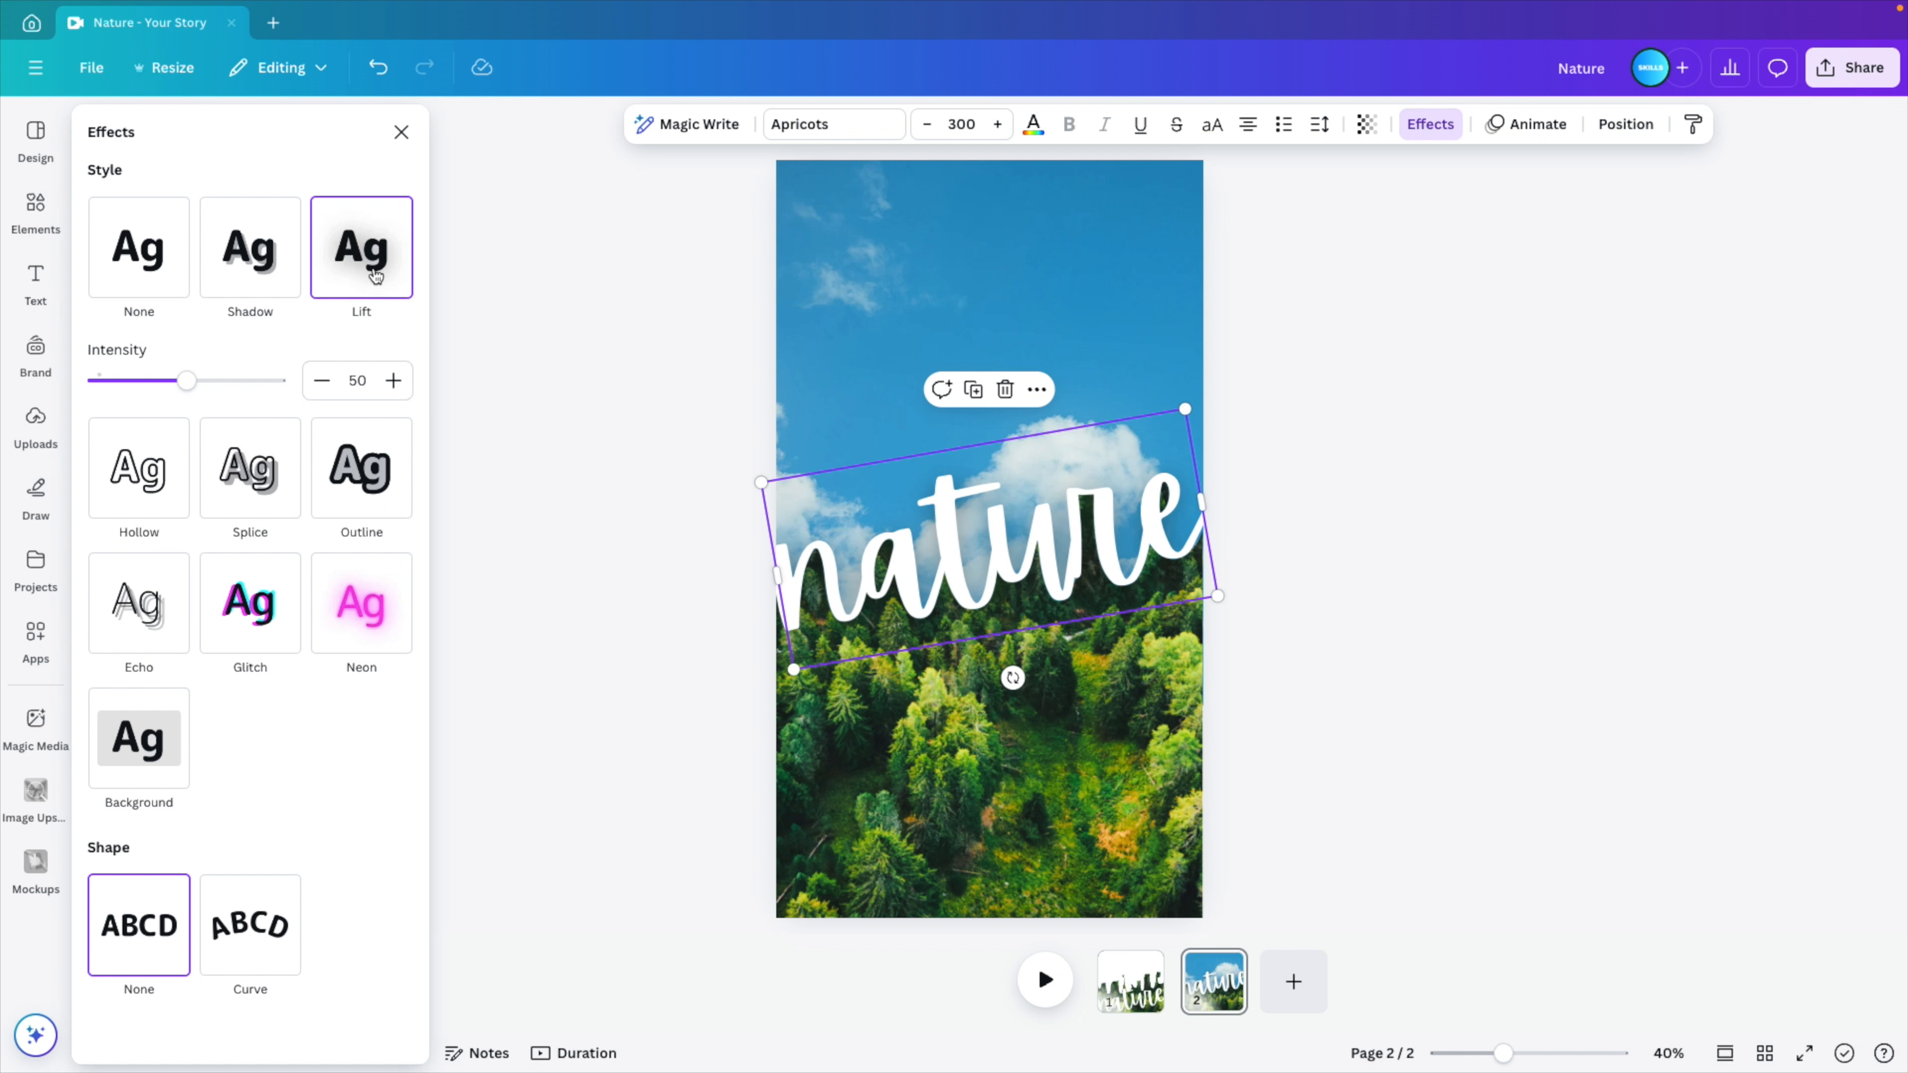
{"action": "mouse_move", "coordinate": [187, 379]}
{"action": "left_mouse_down"}
{"action": "mouse_move", "coordinate": [133, 383]}
{"action": "mouse_move", "coordinate": [219, 385]}
{"action": "mouse_move", "coordinate": [170, 384]}
{"action": "left_mouse_up"}
{"action": "left_click", "coordinate": [1395, 691]}
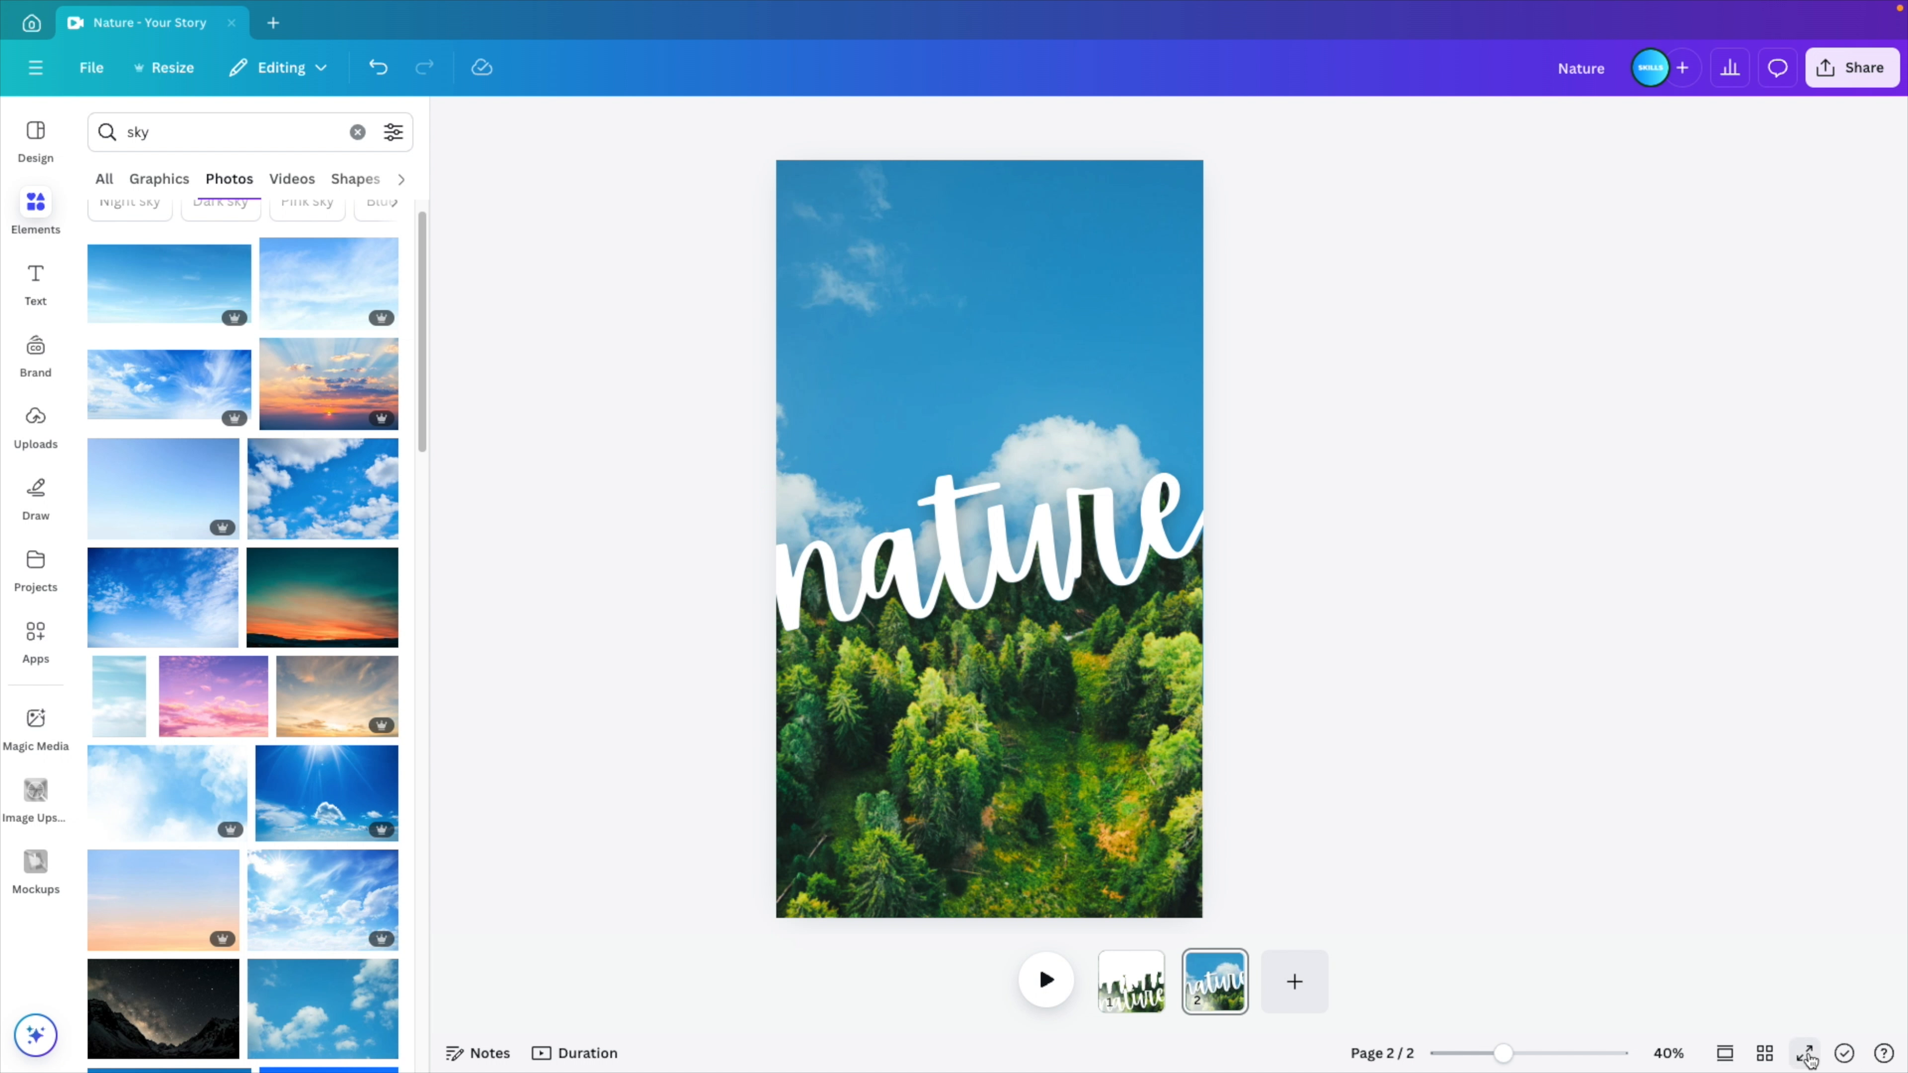
{"action": "left_click", "coordinate": [1804, 1053]}
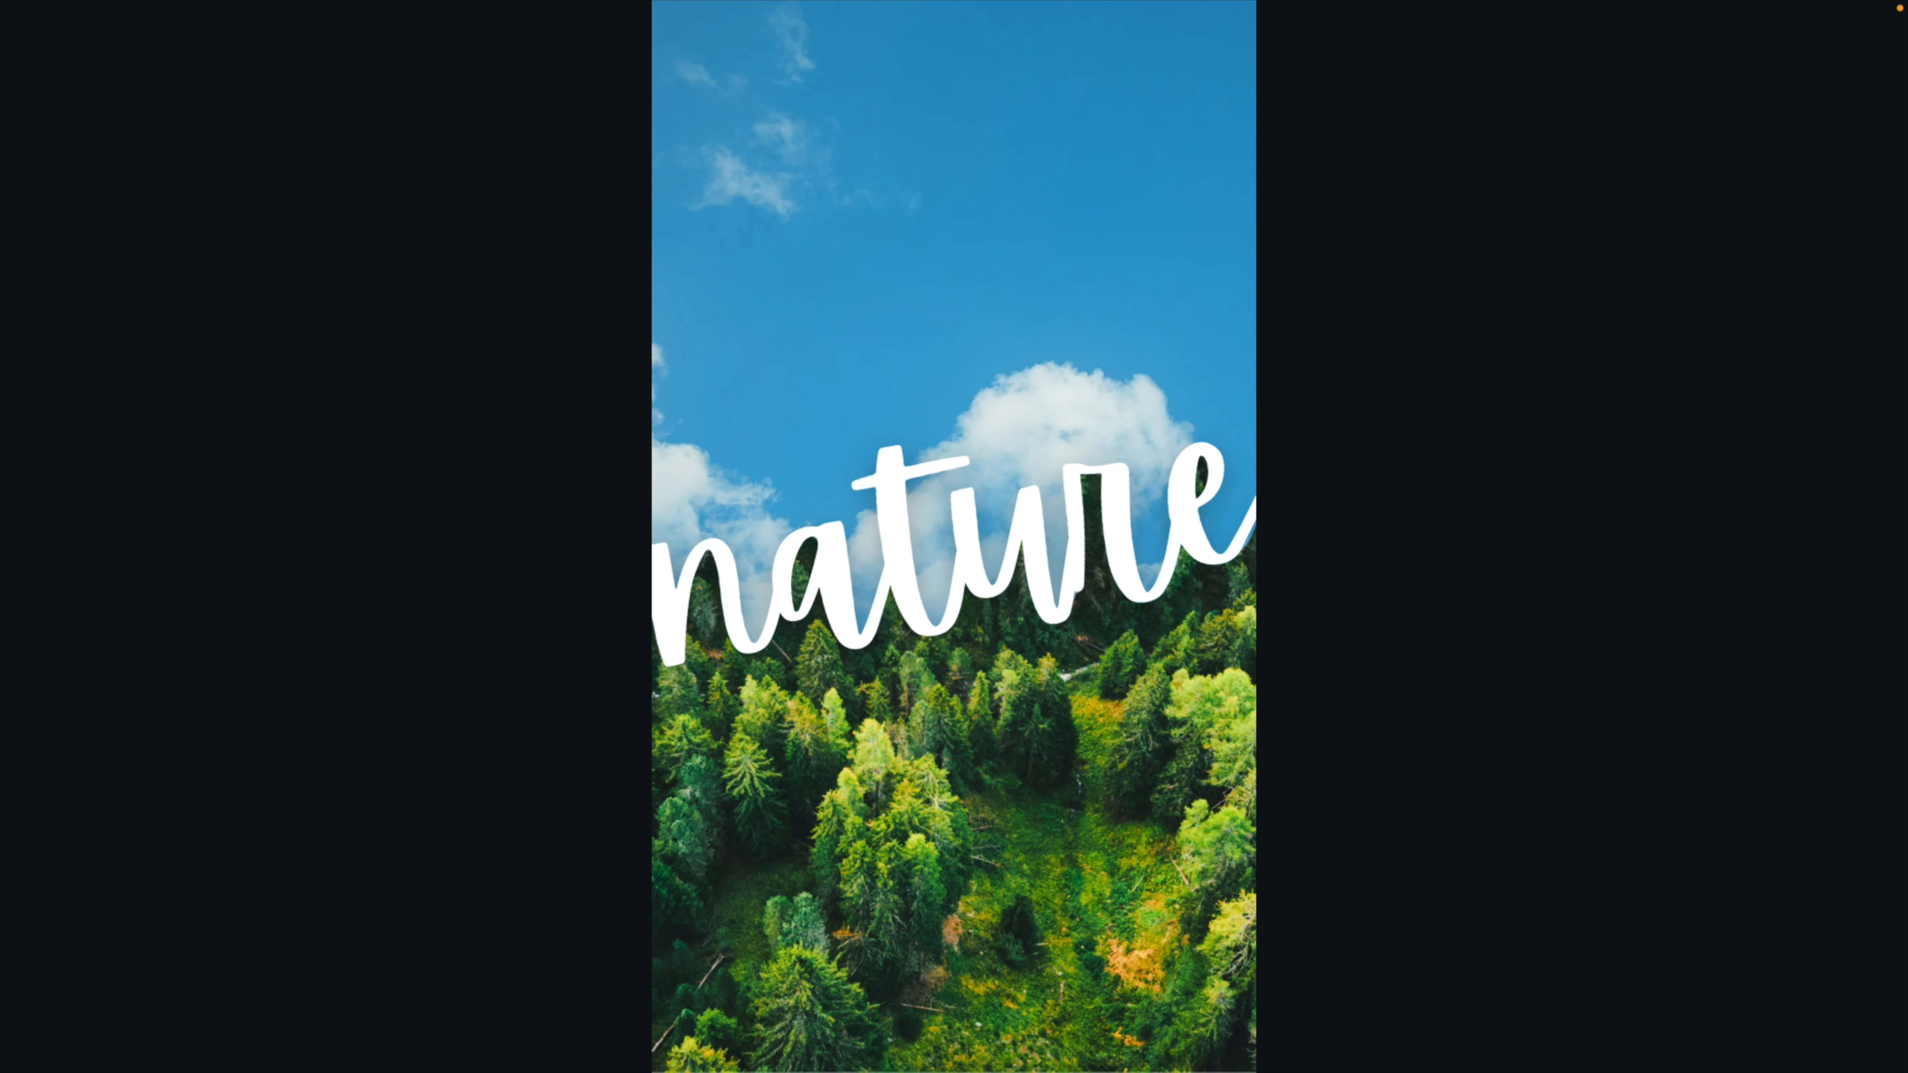